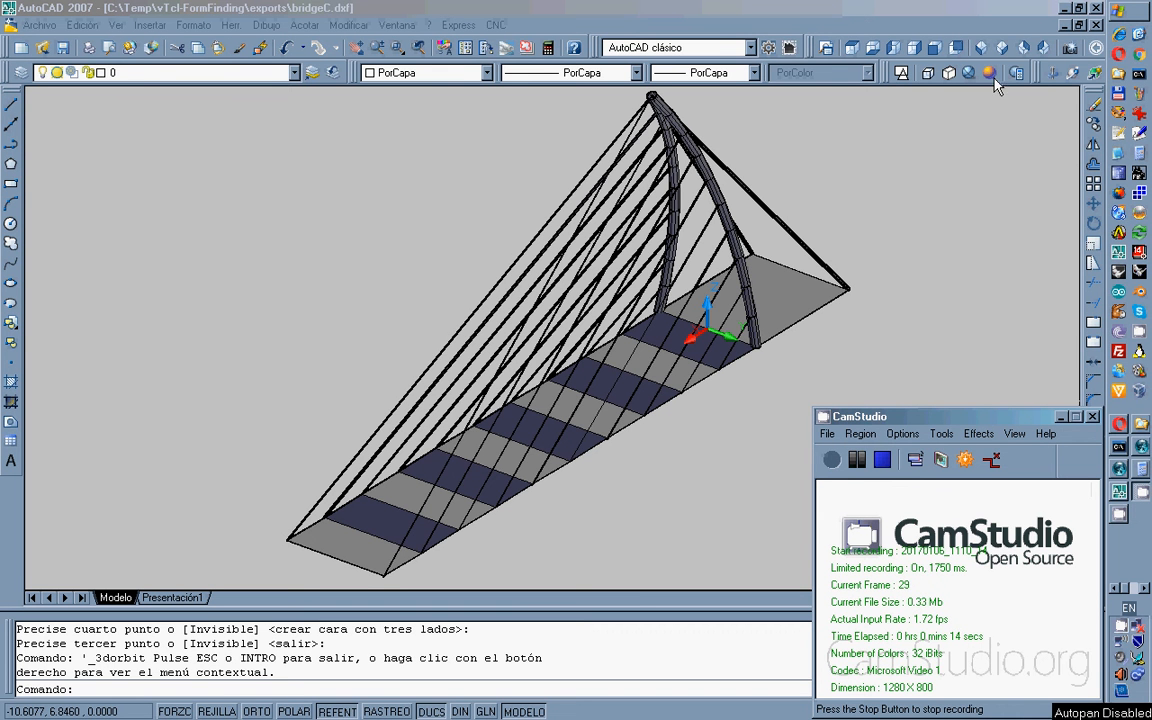
Orbit the bridge model to several angles in AutoCAD, then open bridgeC.ffi from the ffis folder.
left_click(1051, 72)
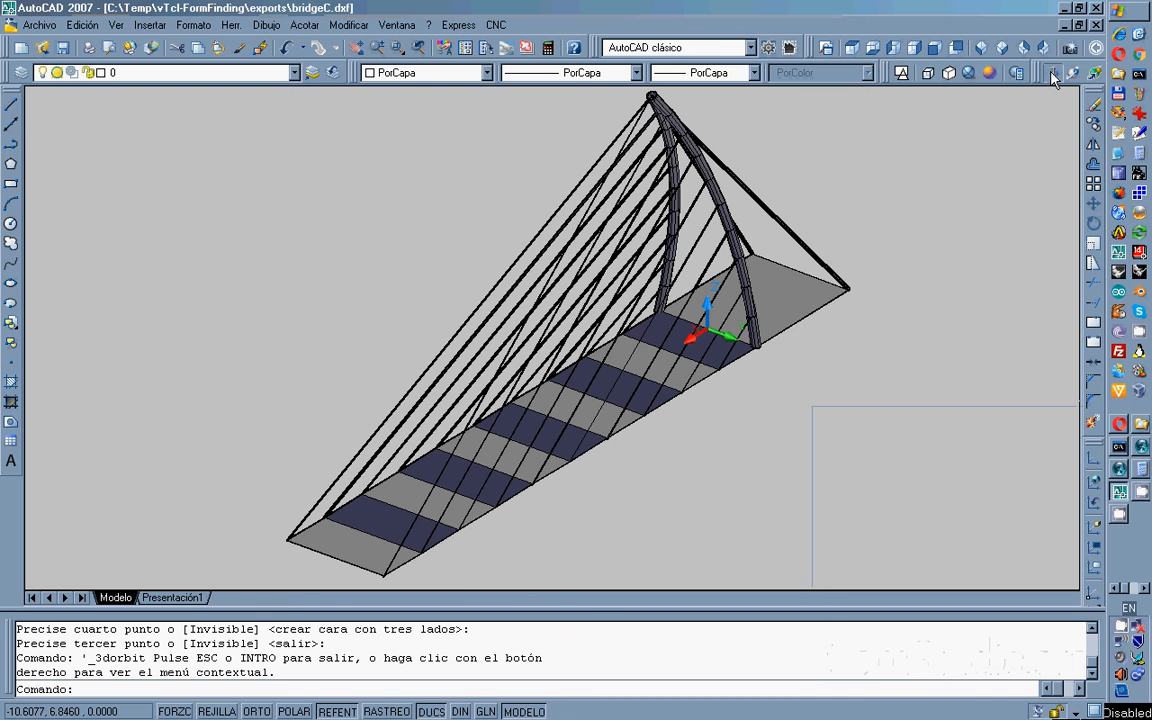
left_click(1053, 72)
left_click_drag(653, 411, 578, 380)
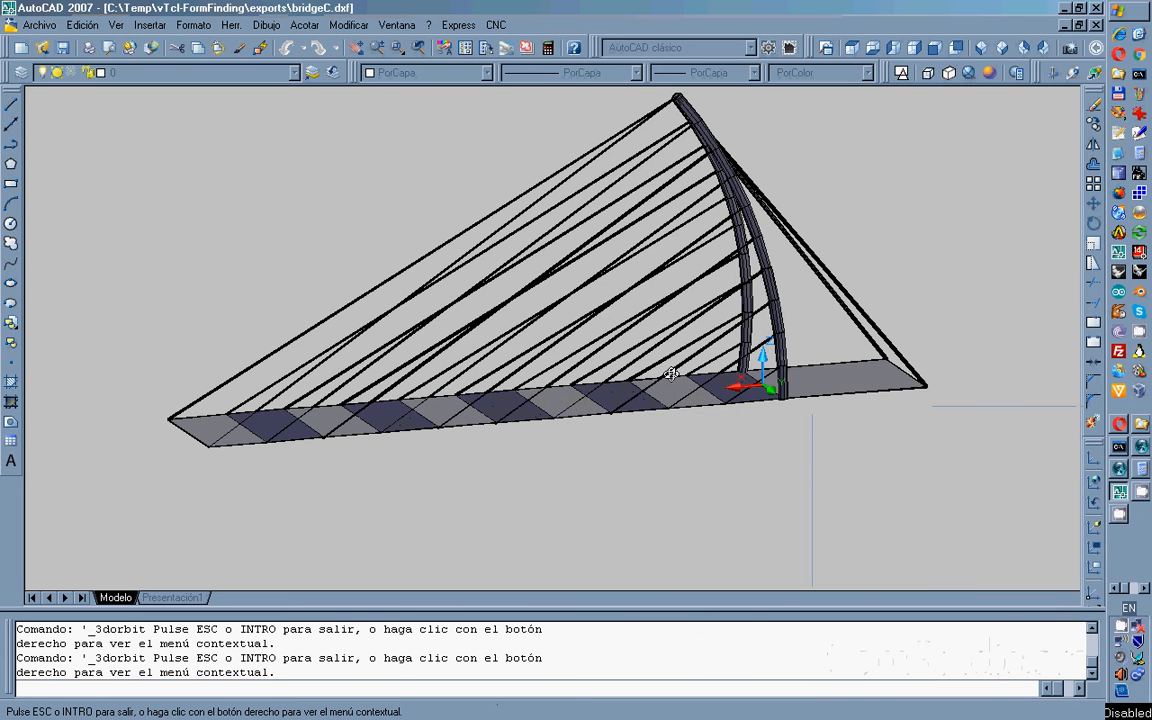
left_click_drag(655, 412, 913, 442)
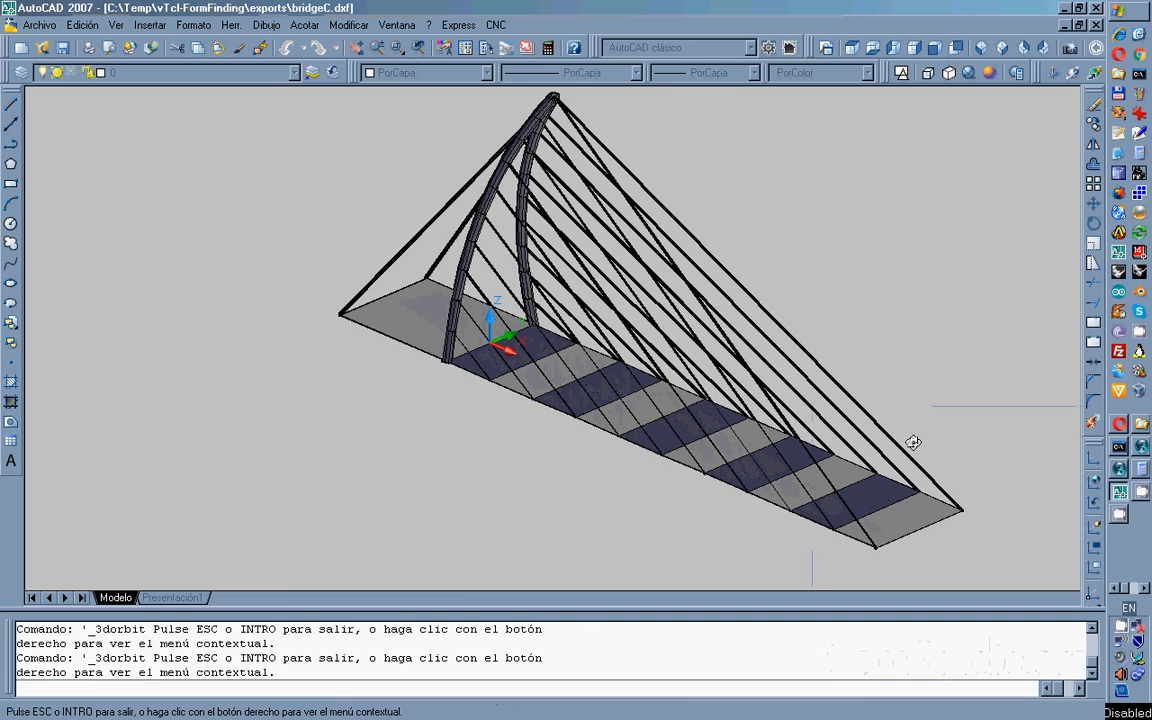
left_click_drag(913, 442, 732, 440)
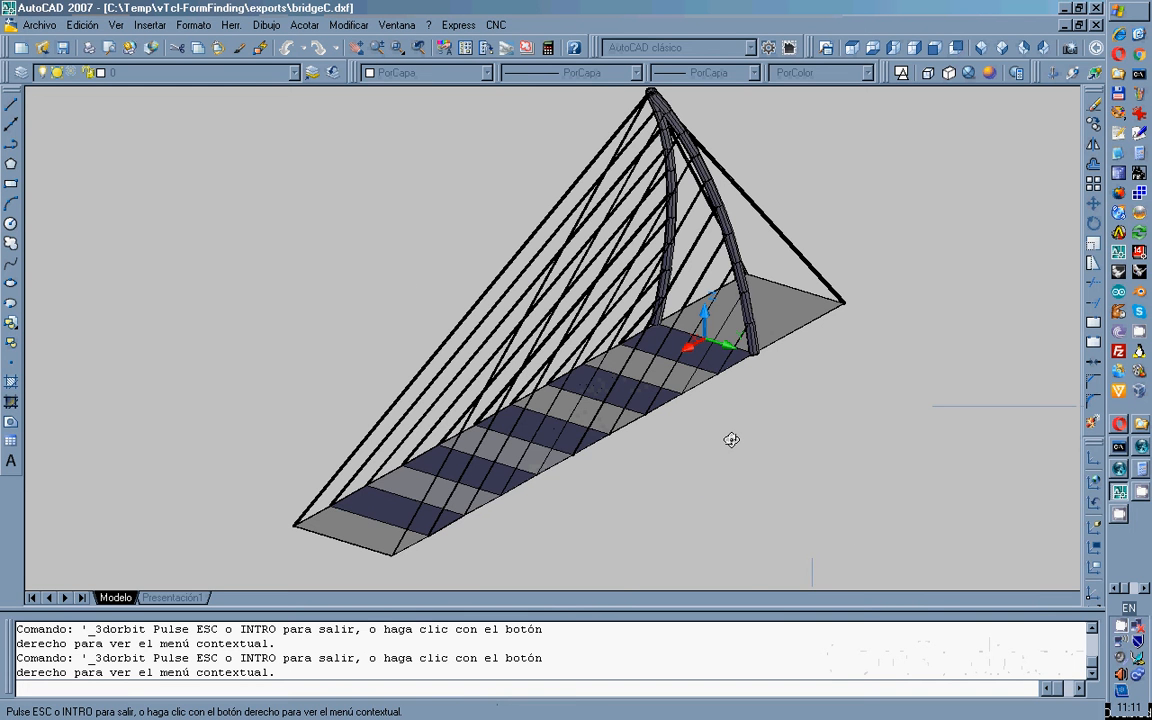
left_click(1146, 428)
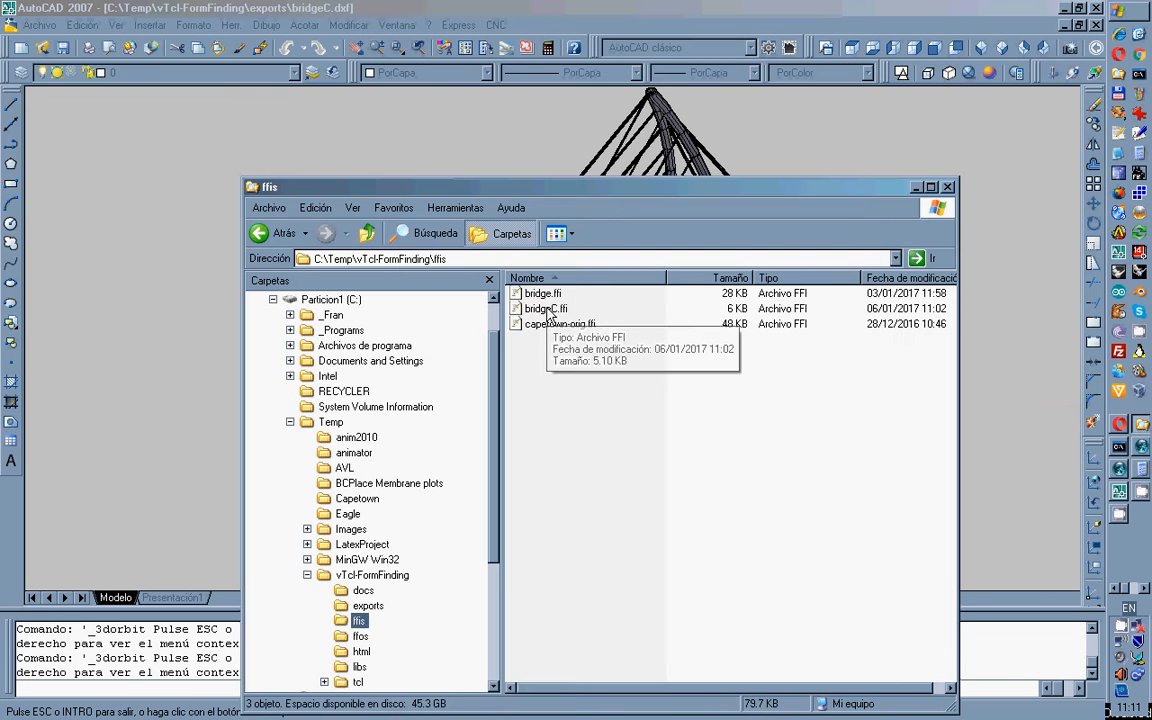
double_click(320, 311)
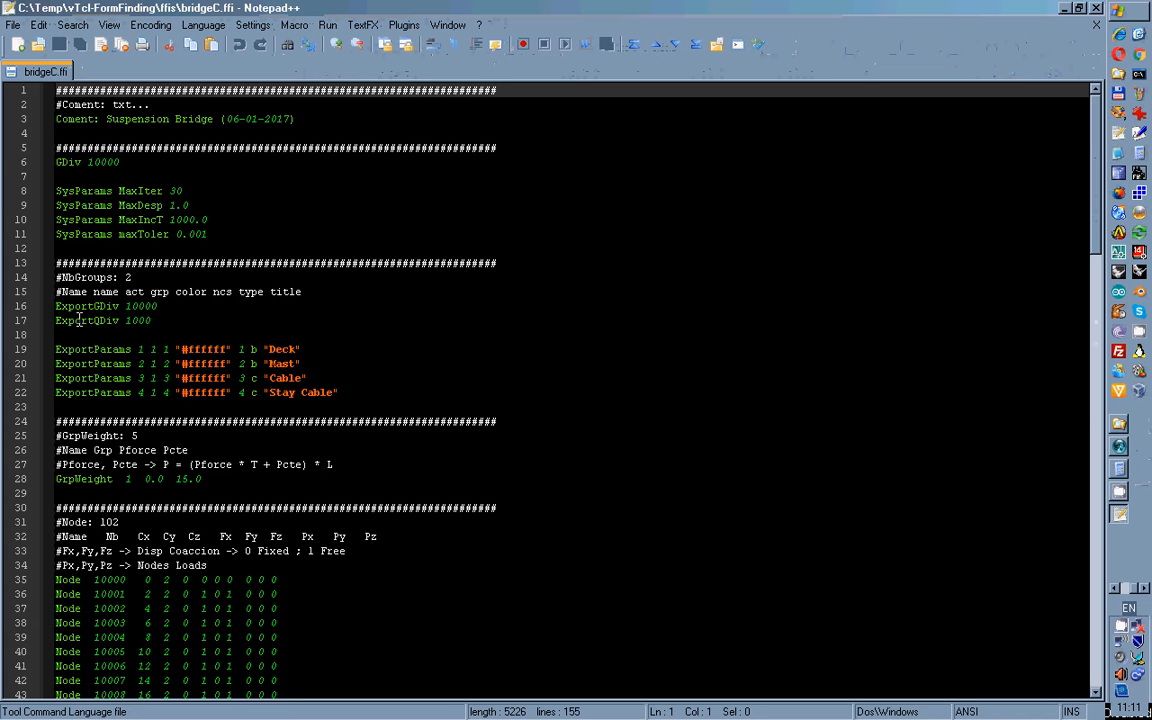
Highlight the ExportQDiv 1000 line in bridgeC.ffi, then deselect it.
left_click_drag(57, 320, 160, 320)
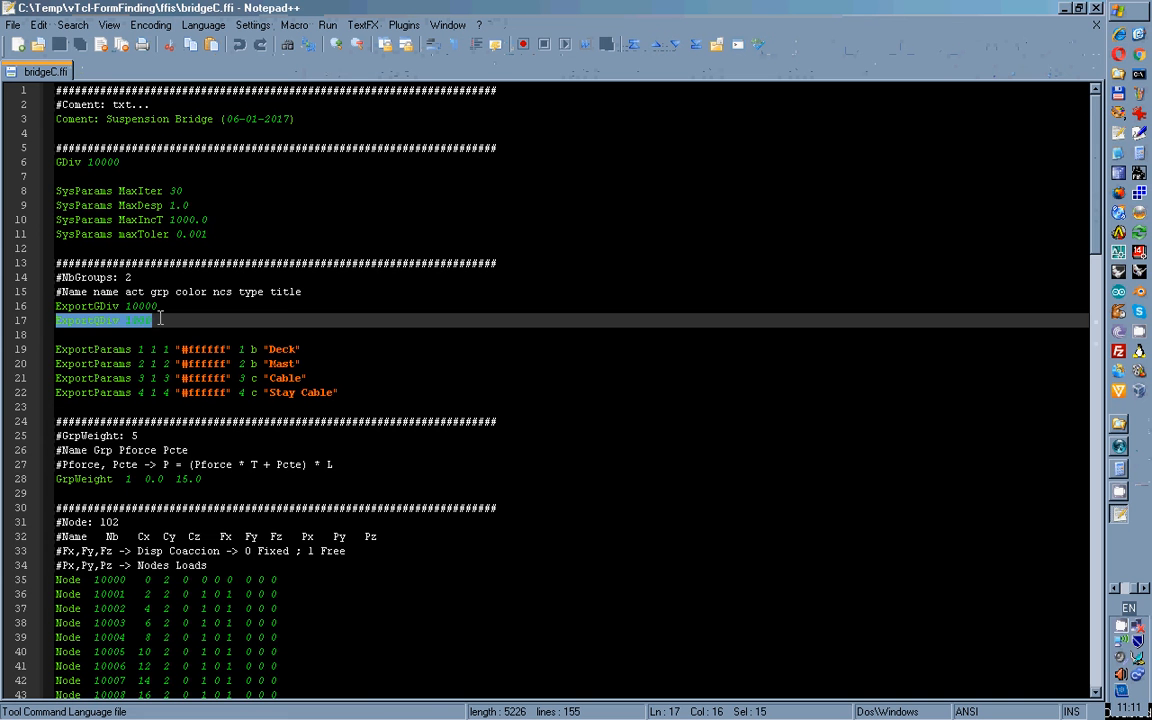
left_click(160, 320)
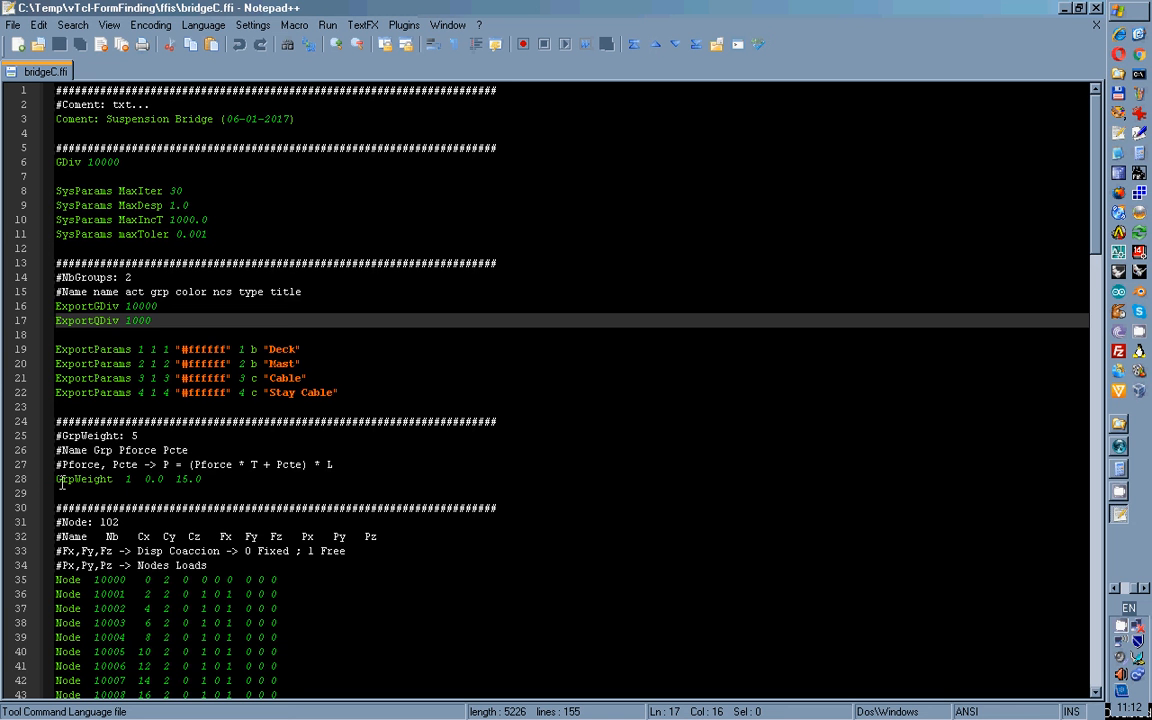
left_click_drag(56, 479, 204, 479)
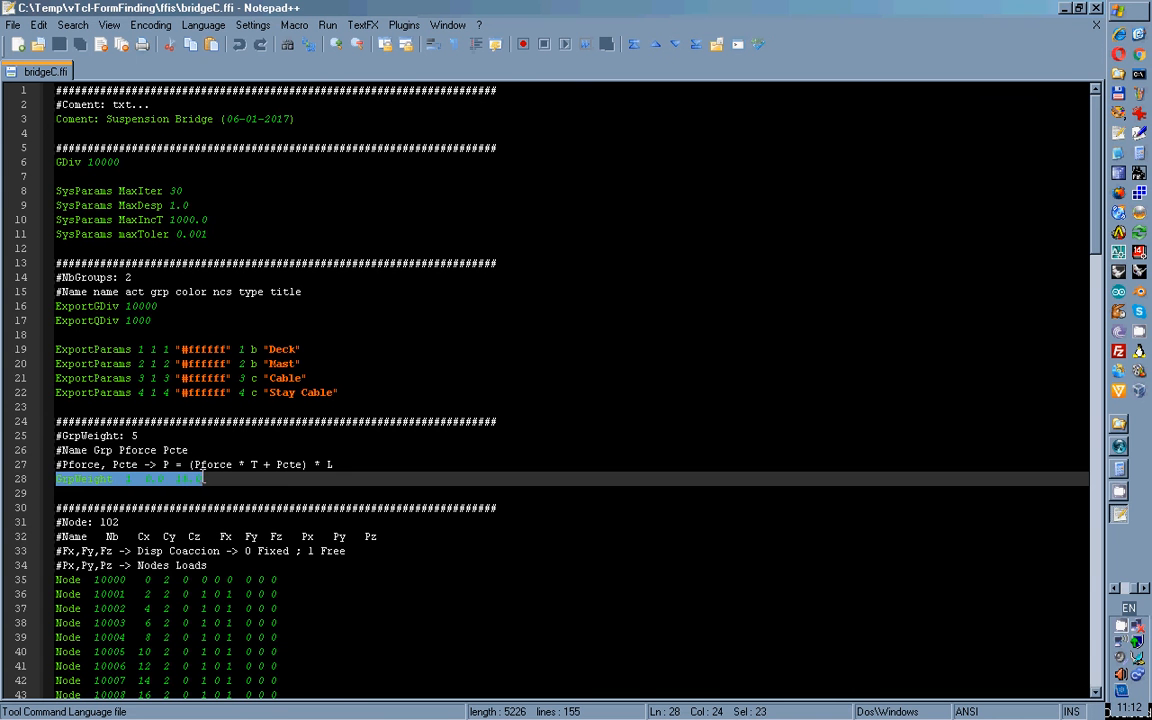
left_click(204, 479)
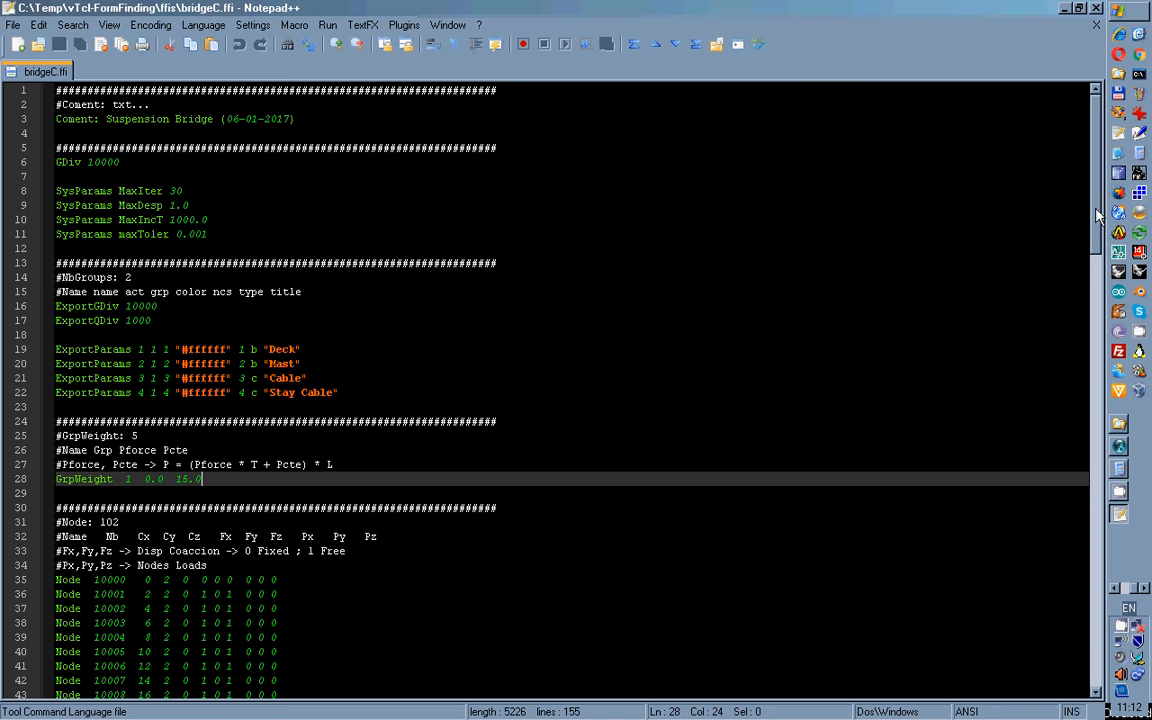
left_click_drag(1097, 215, 1097, 310)
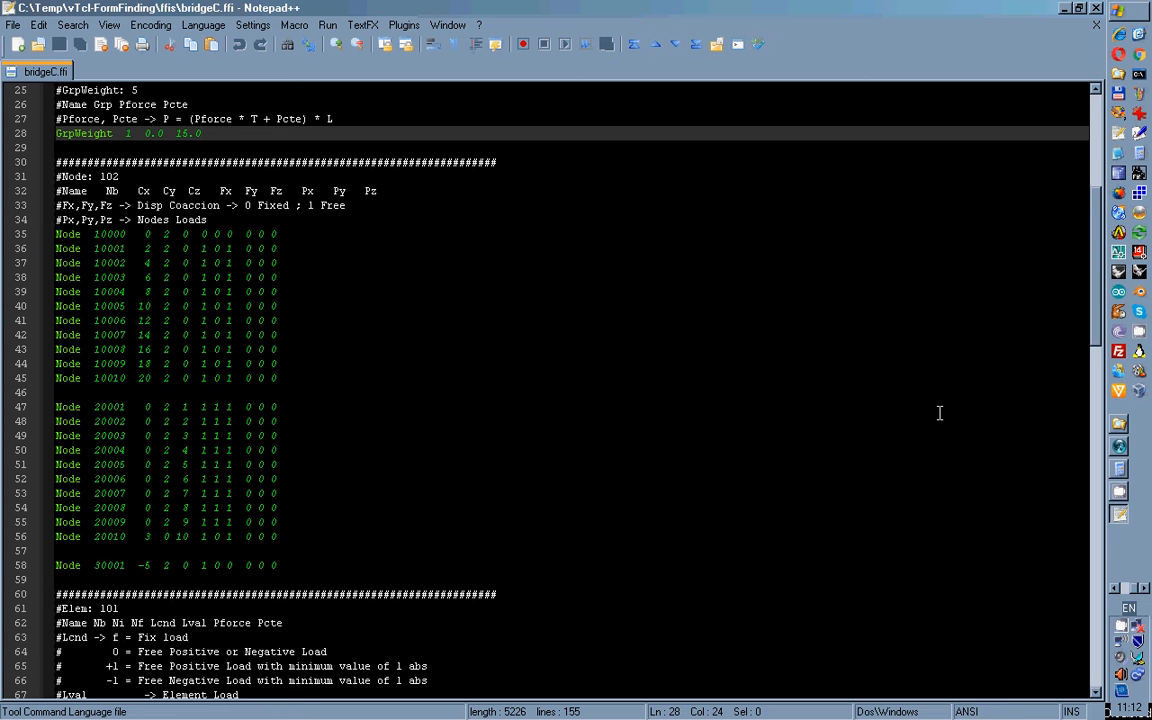
left_click(1115, 588)
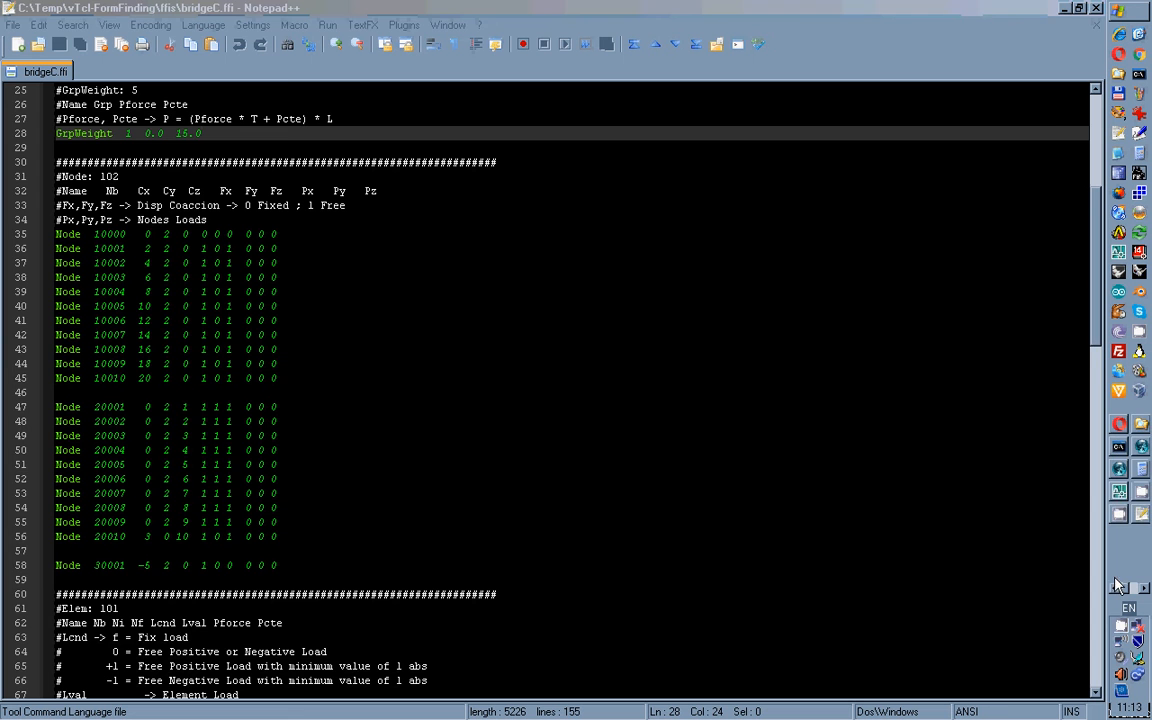
left_click(1119, 494)
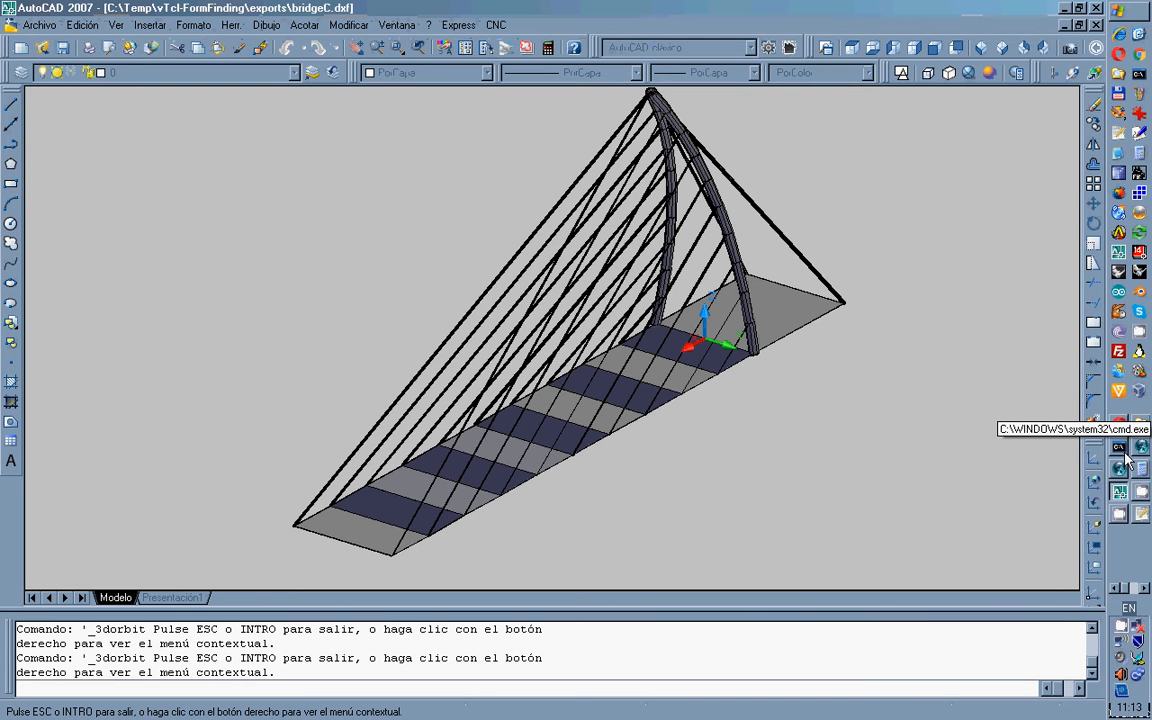
left_click(1140, 513)
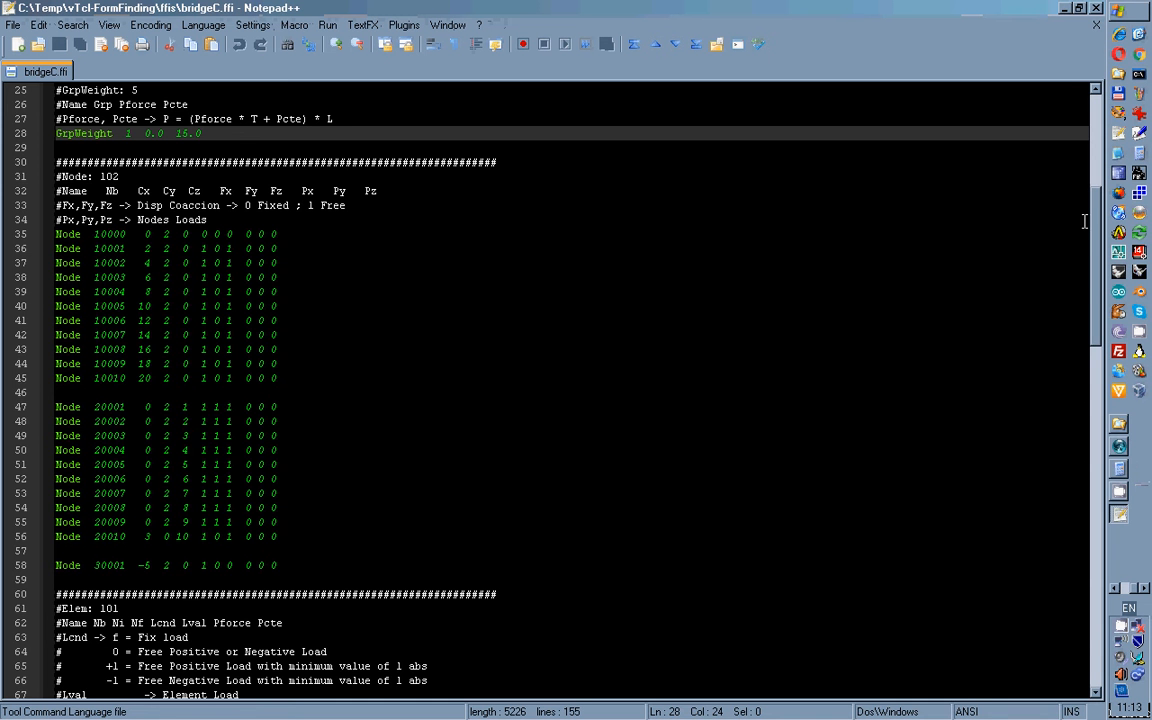
Scroll through the Elem, FixRelLong and FixNodePln sections, then close bridgeC.ffi and Notepad++.
left_click_drag(1100, 230, 1101, 362)
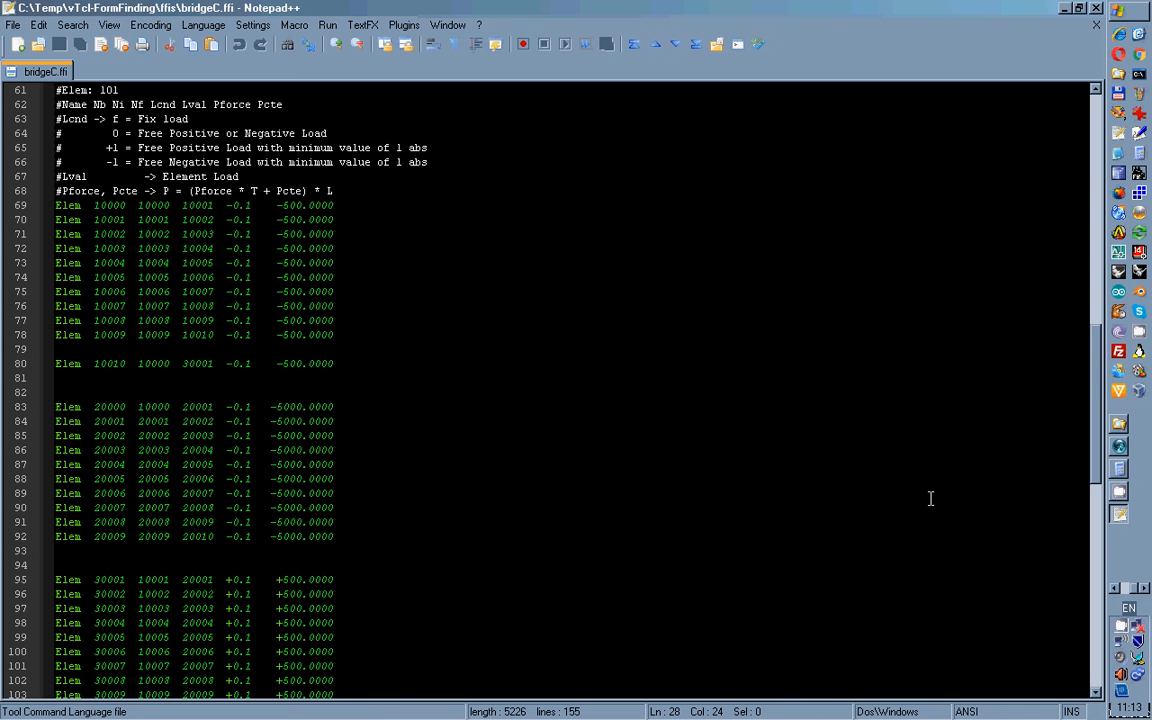
left_click_drag(1097, 405, 1097, 580)
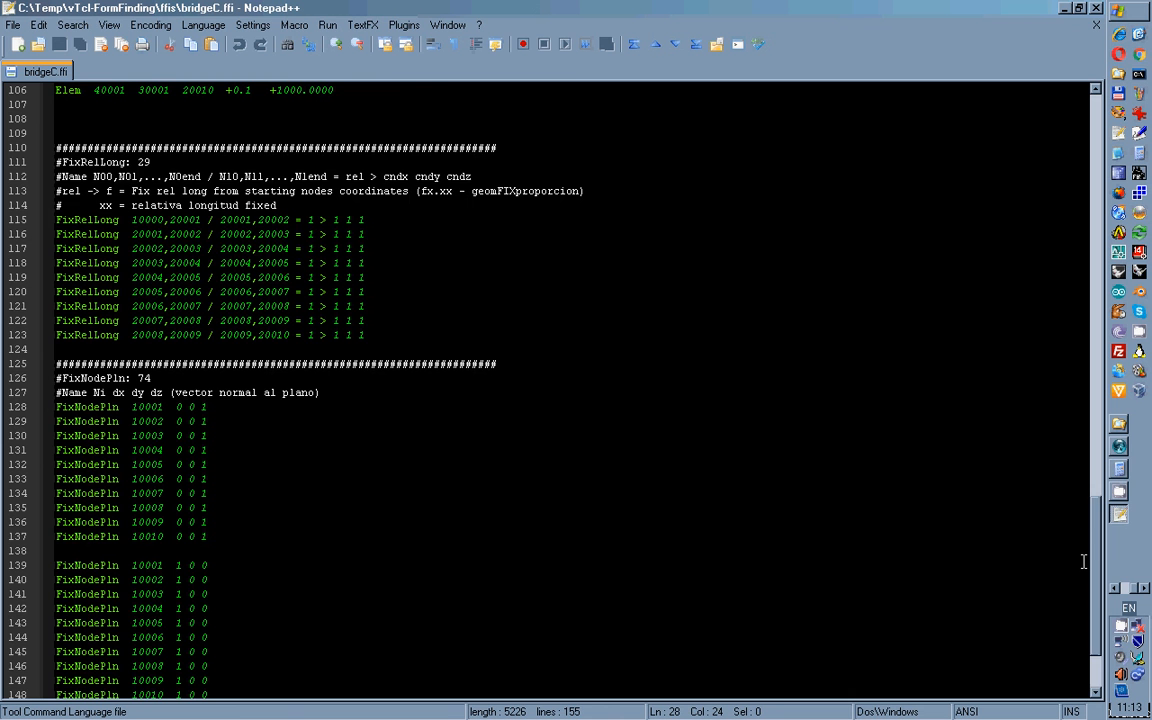
left_click_drag(1096, 556, 1096, 603)
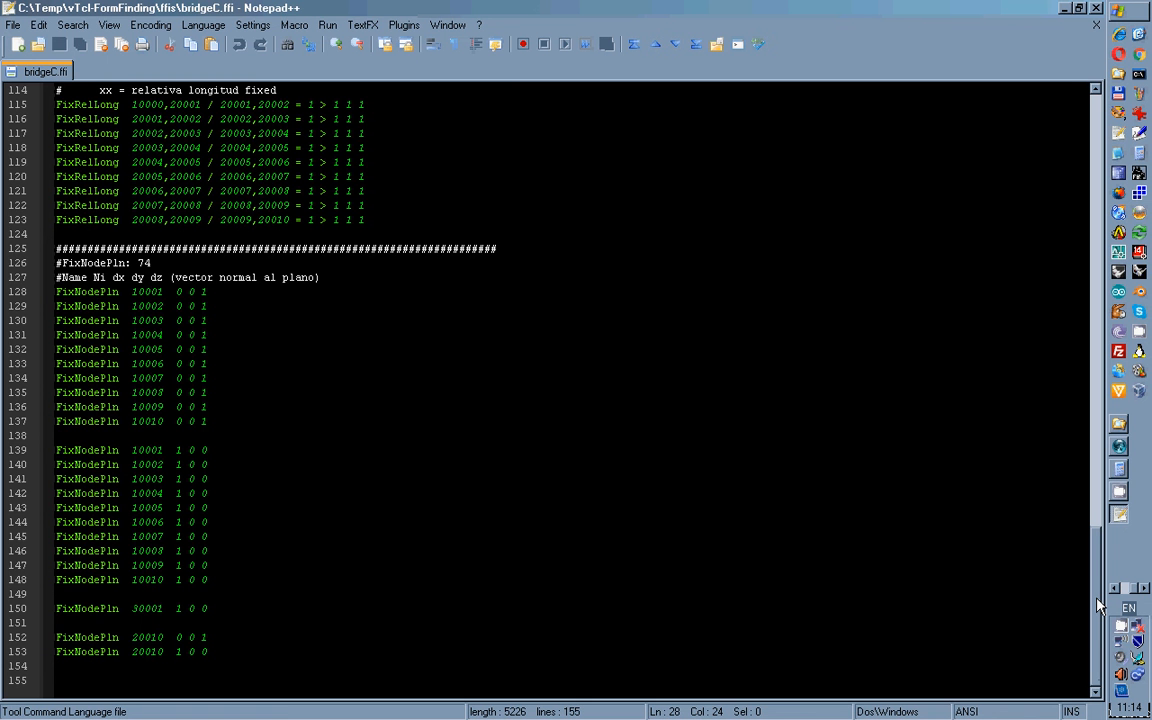
mouse_move(1096, 605)
left_mouse_down()
mouse_move(1095, 508)
mouse_move(1093, 589)
left_mouse_up()
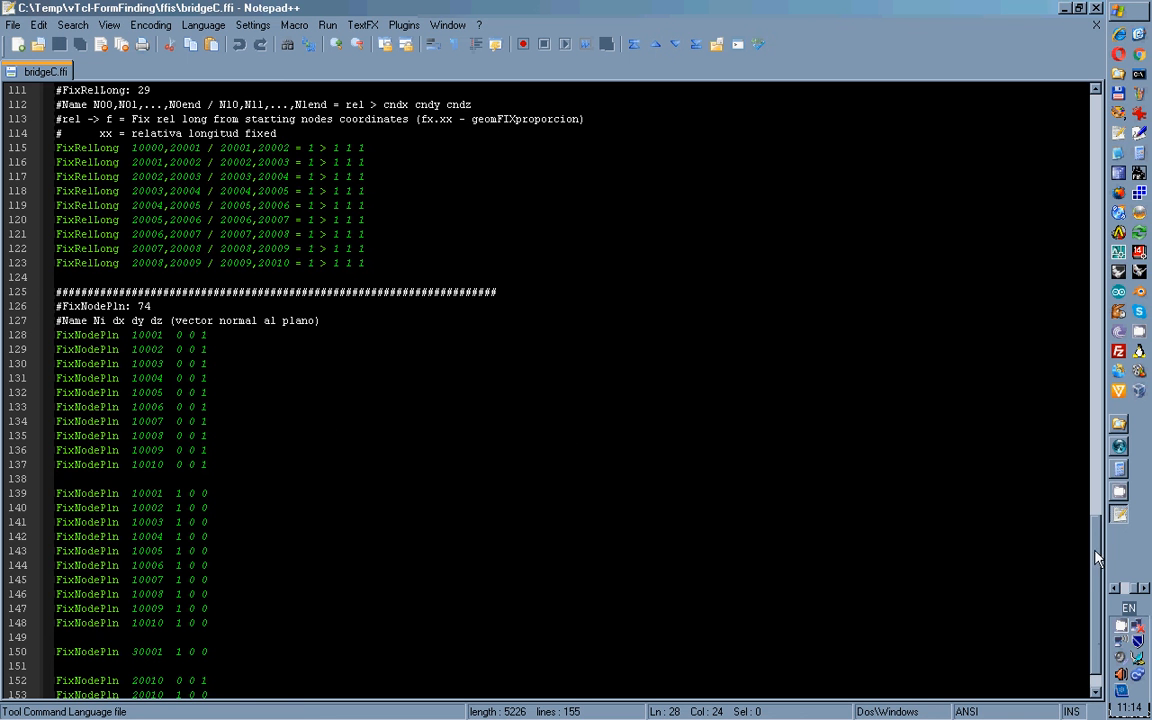
left_click_drag(1097, 558, 1077, 125)
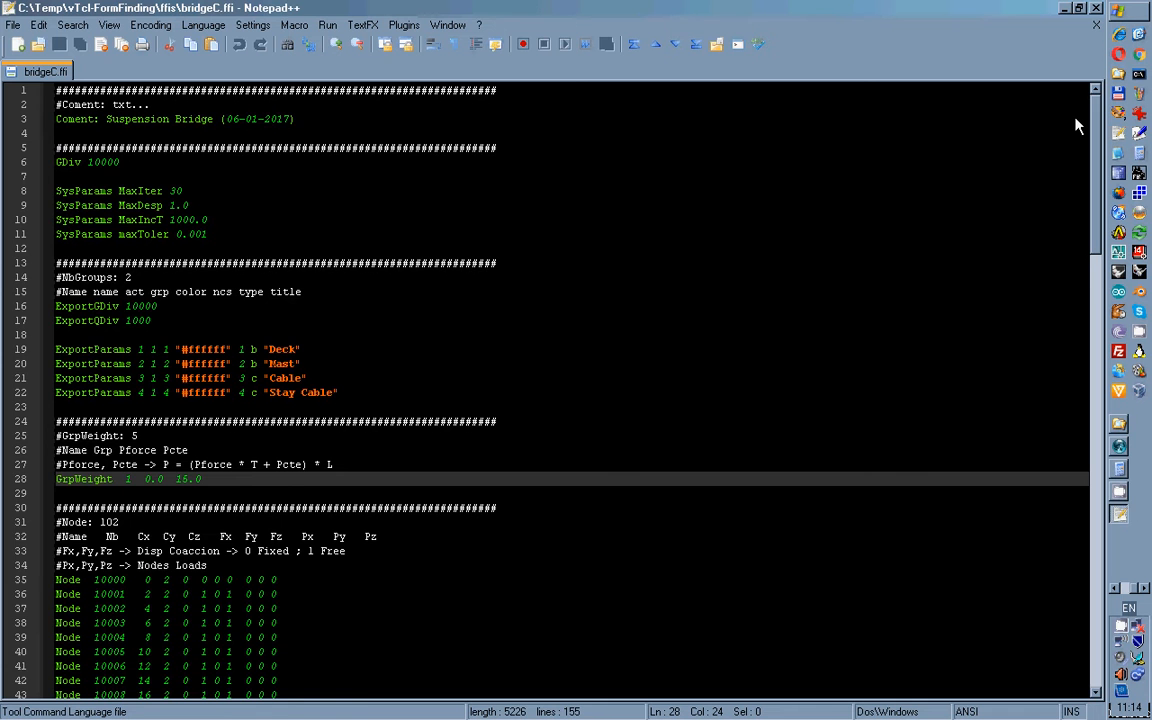
left_click(1097, 25)
left_click(1097, 8)
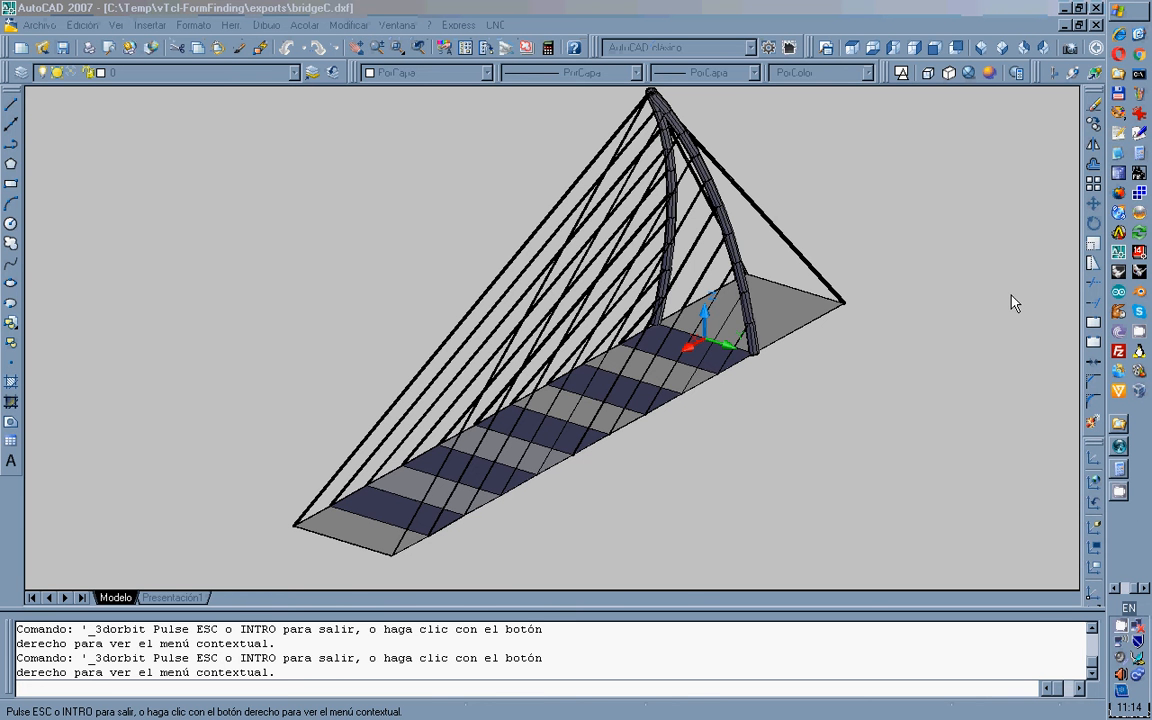
Launch vTcl-FormFinding from the taskbar and load the bridgeC.ffi geometry.
left_click(1115, 588)
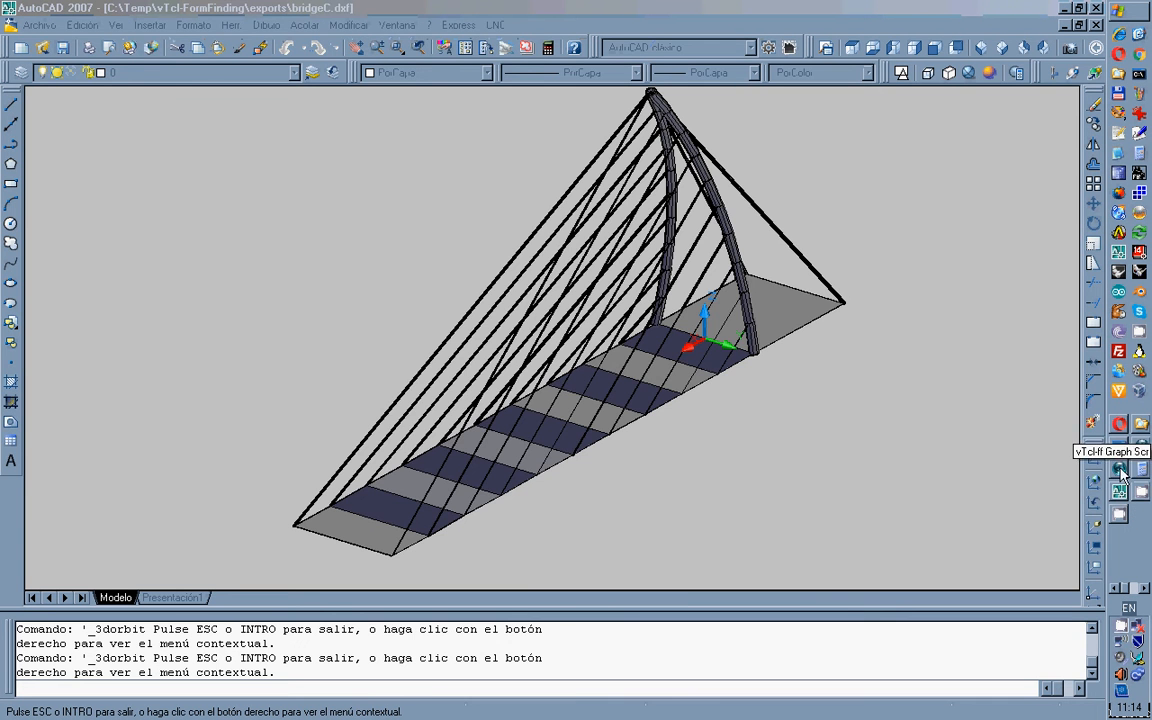
left_click(1120, 496)
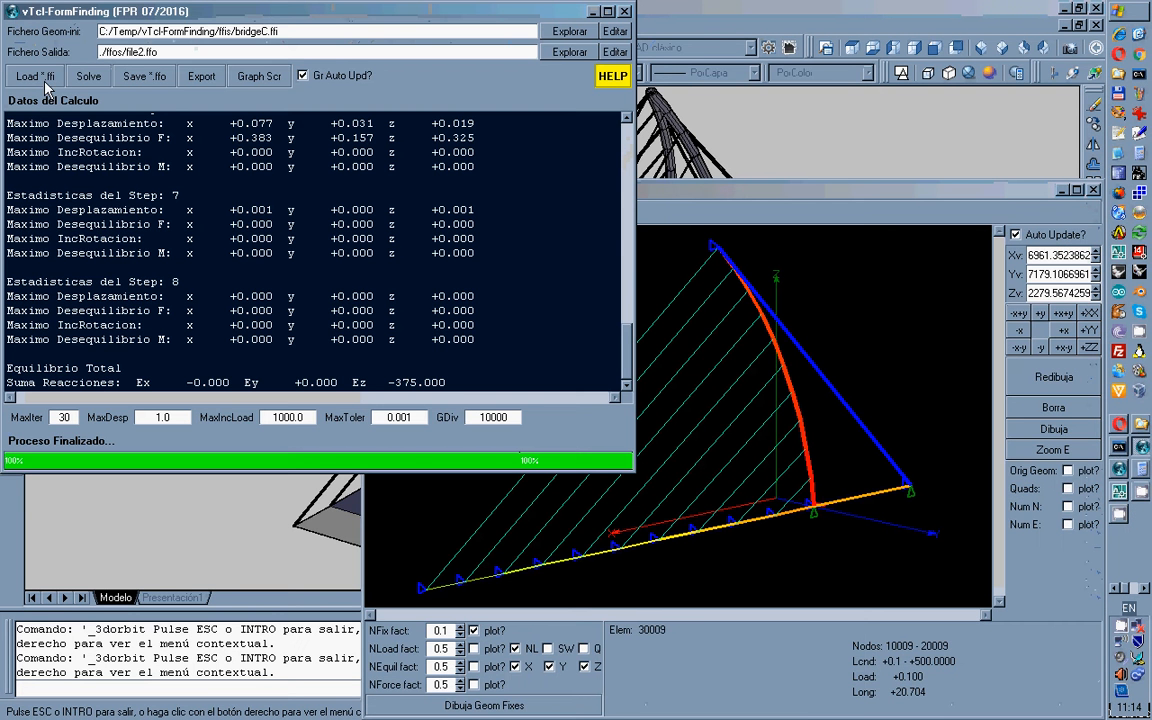
left_click(45, 87)
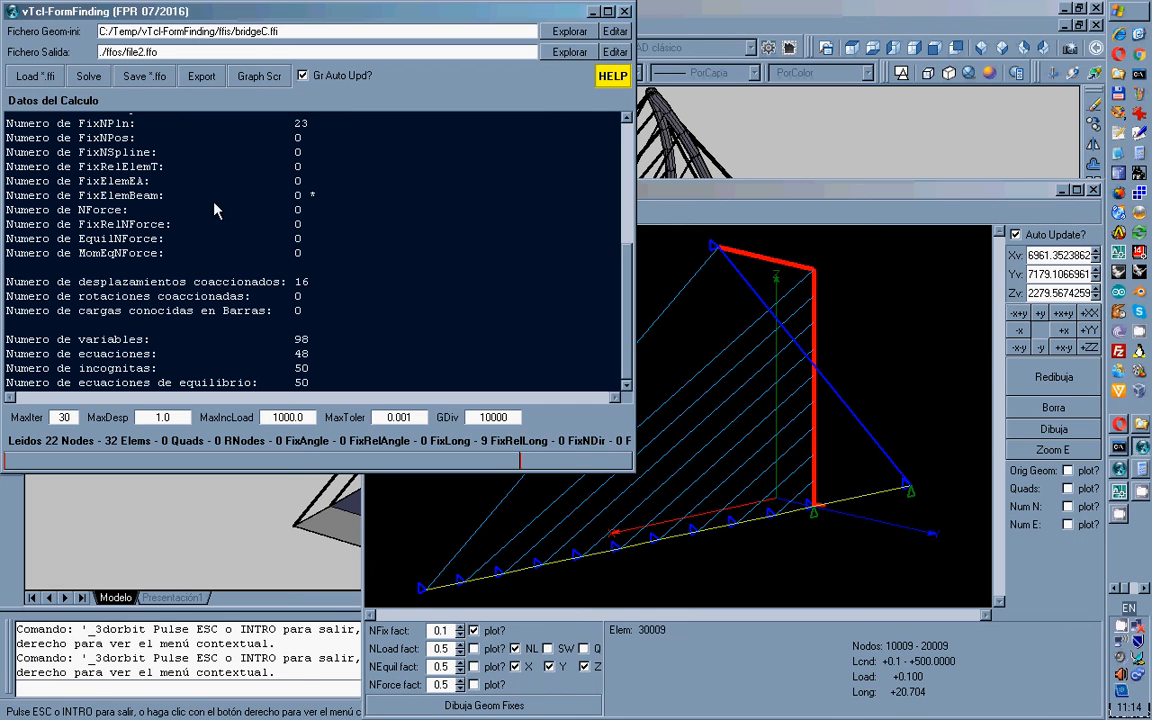
Turn on node number labels in the graph, redraw, and list the geometric fixes.
left_click(678, 197)
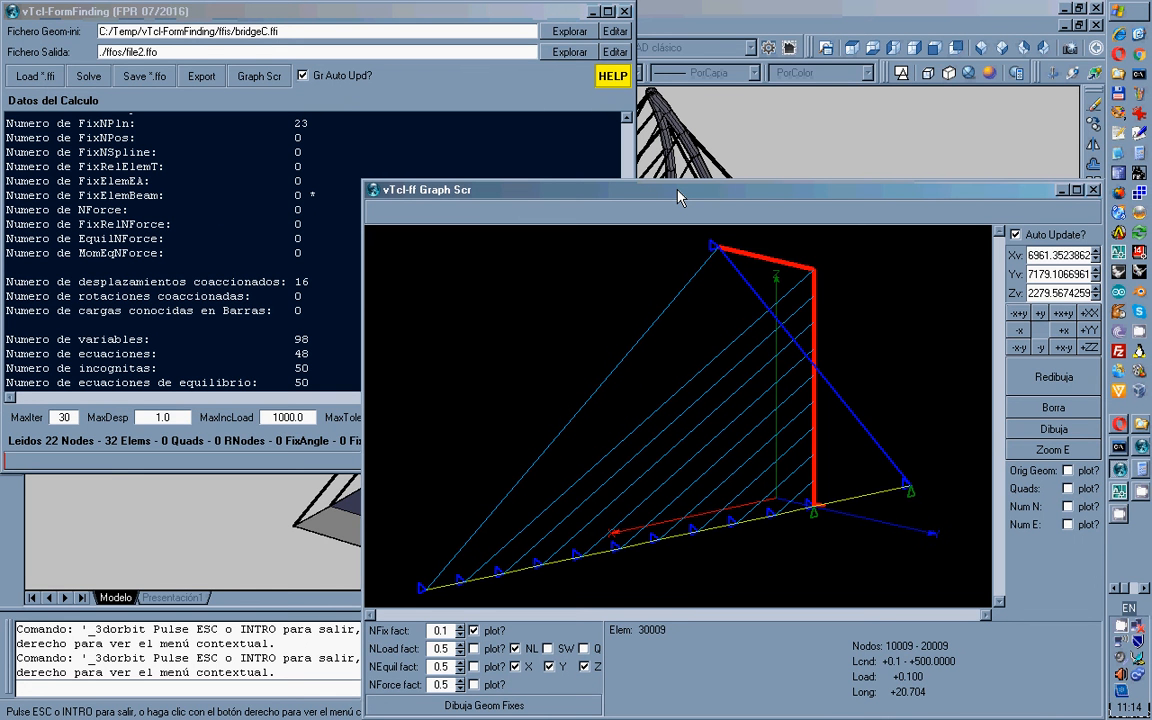
left_click(1067, 506)
left_click(1037, 386)
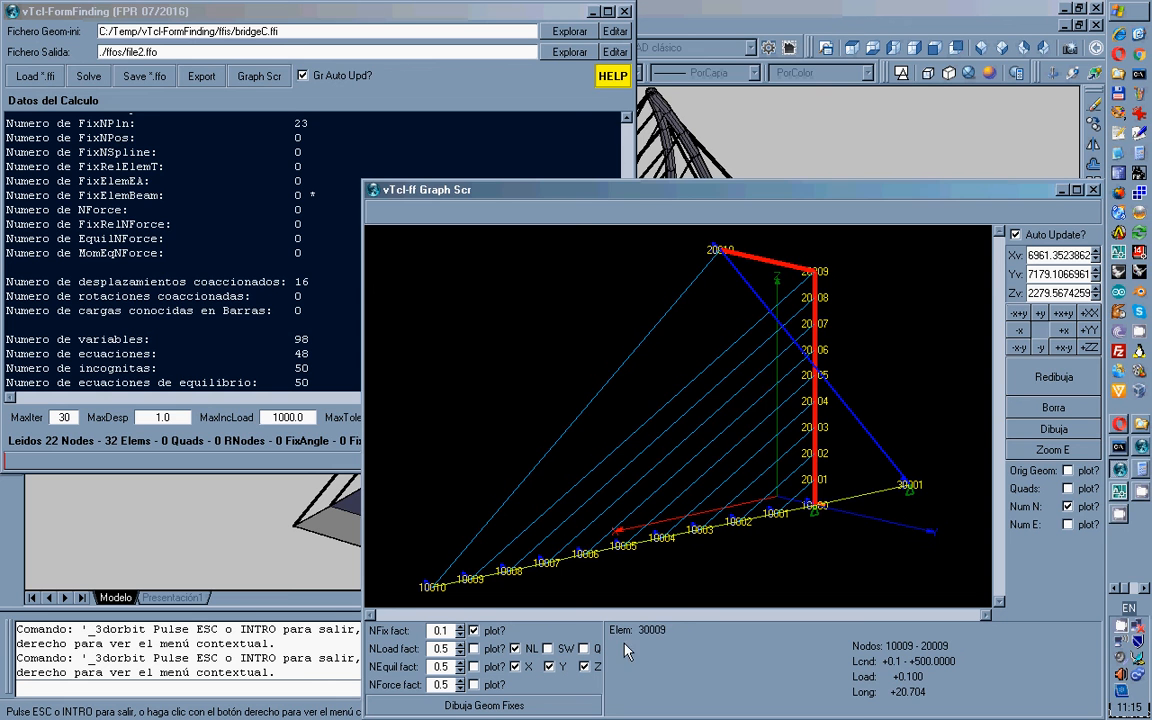
left_click(538, 706)
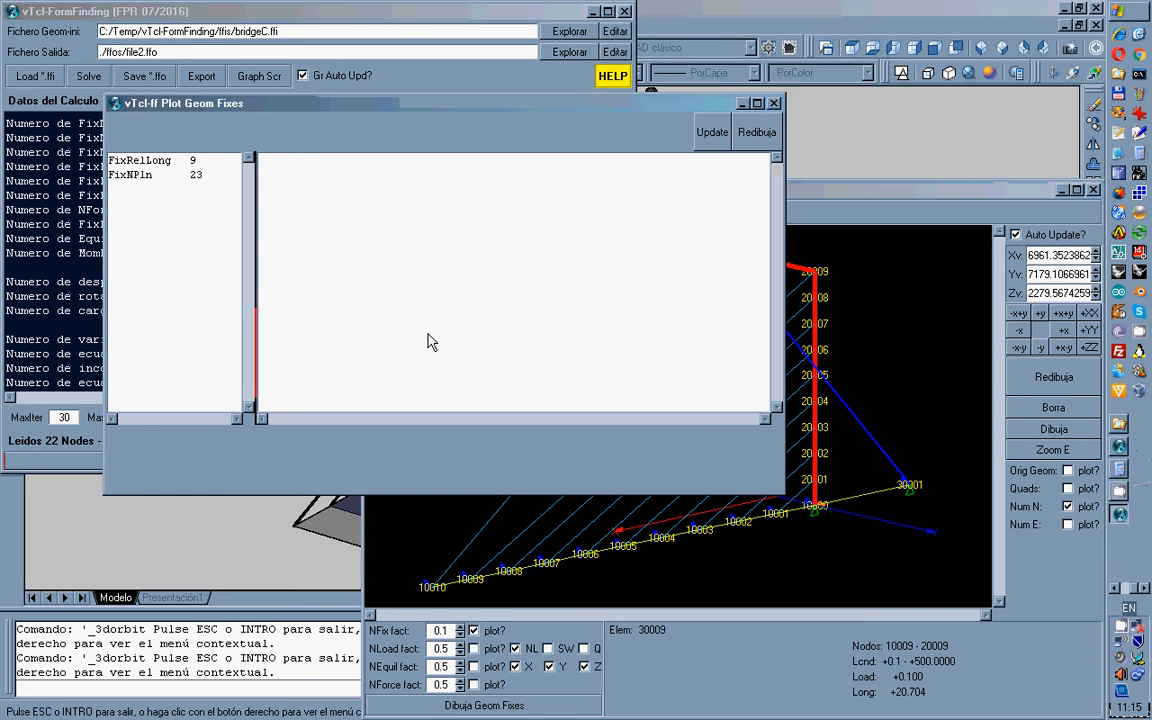
Step through the nine FixRelLong constraints on the mast, from 20004–20005 onward.
left_click_drag(343, 100, 283, 20)
left_click(88, 67)
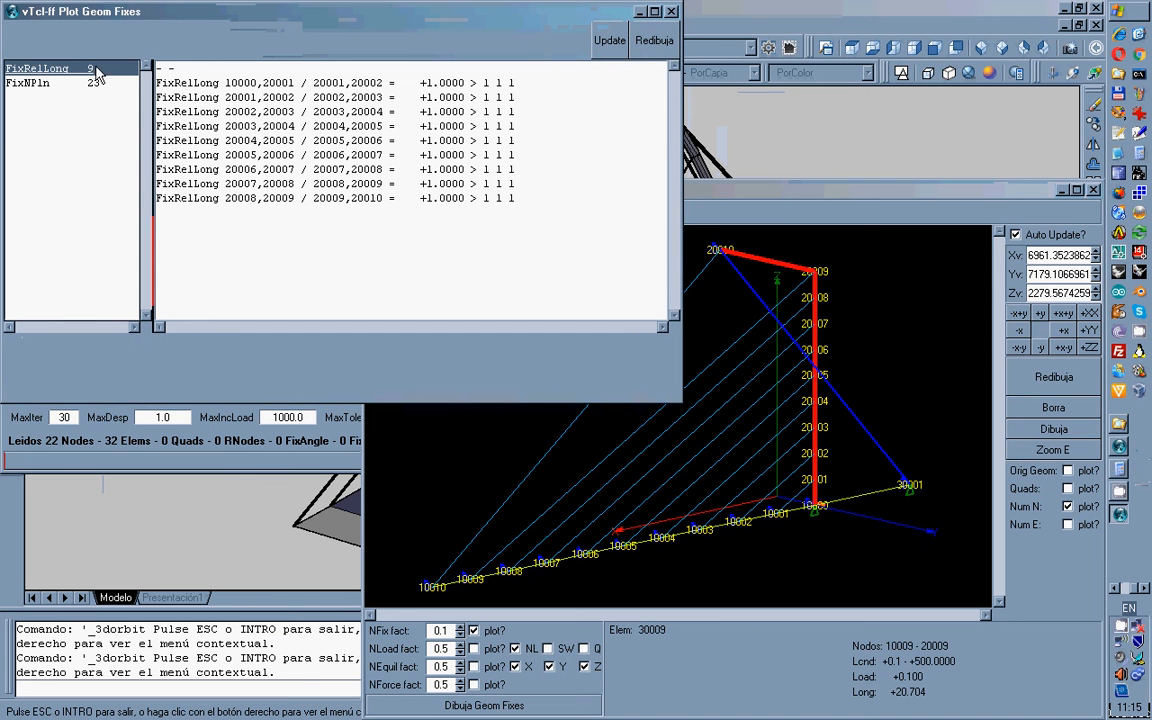
left_click(243, 138)
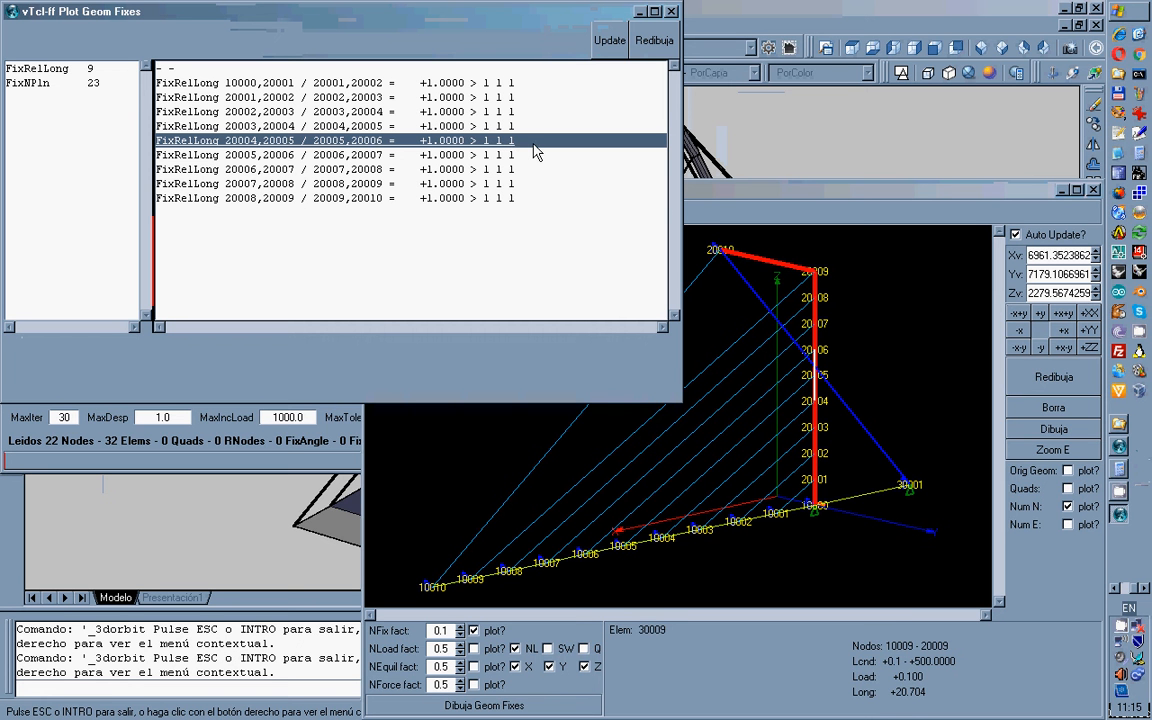
left_click(480, 155)
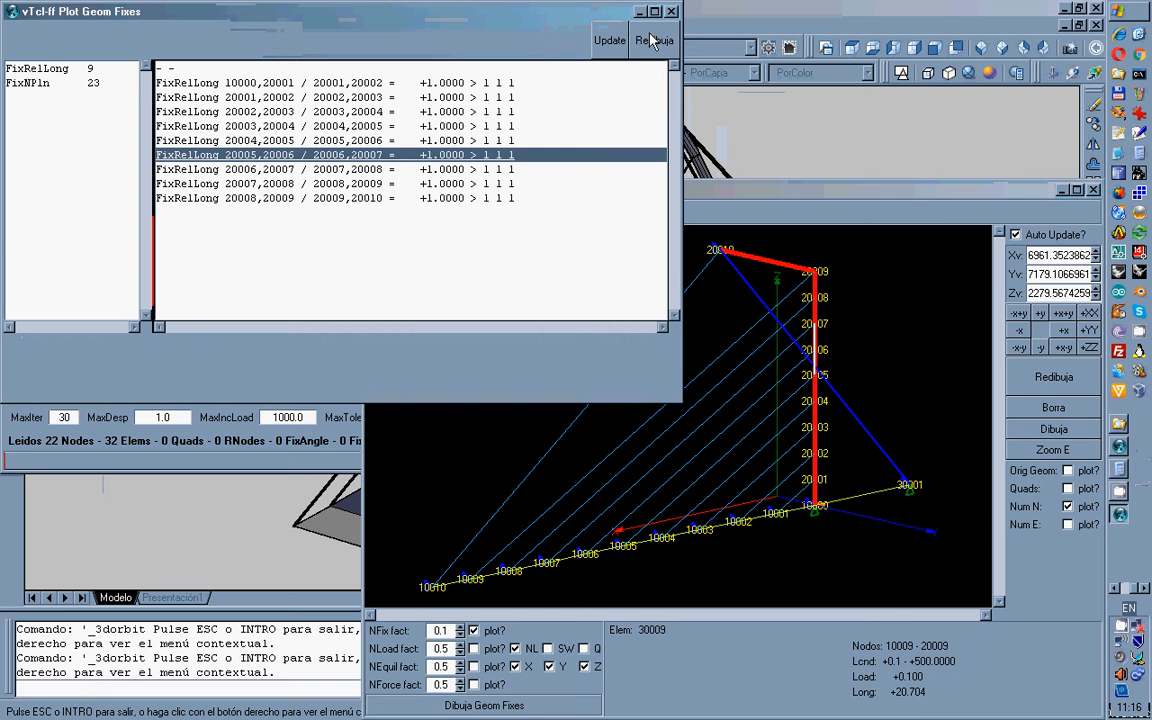
left_click(474, 169)
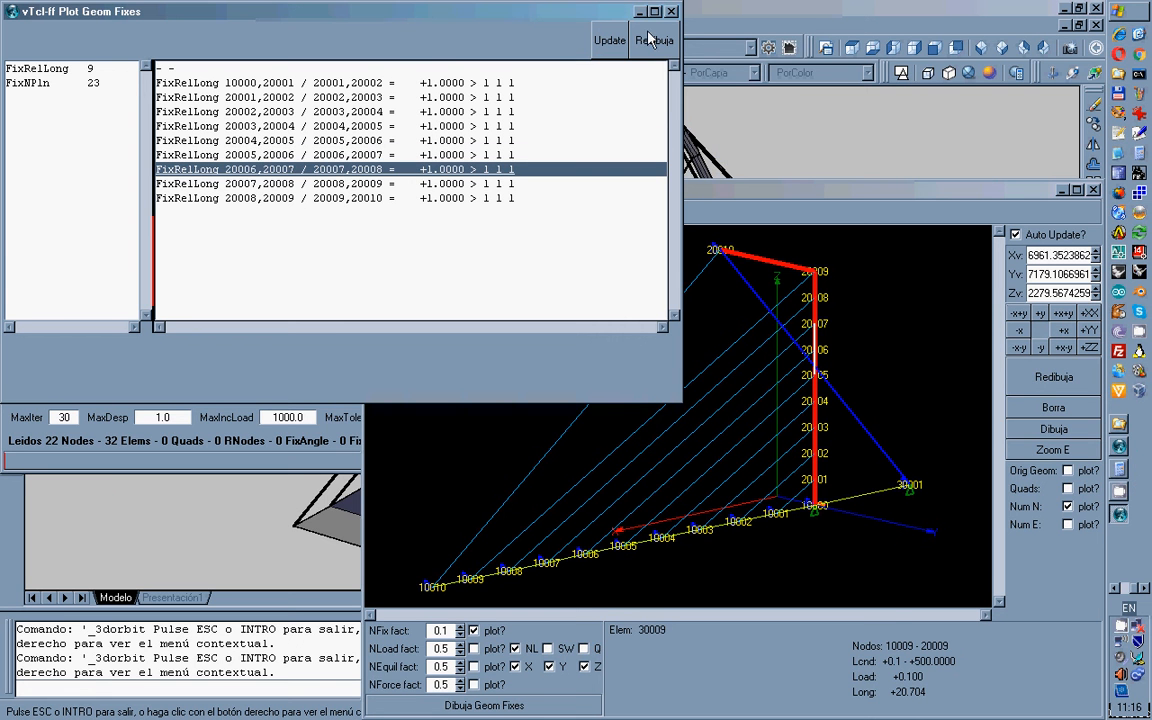
left_click(438, 183)
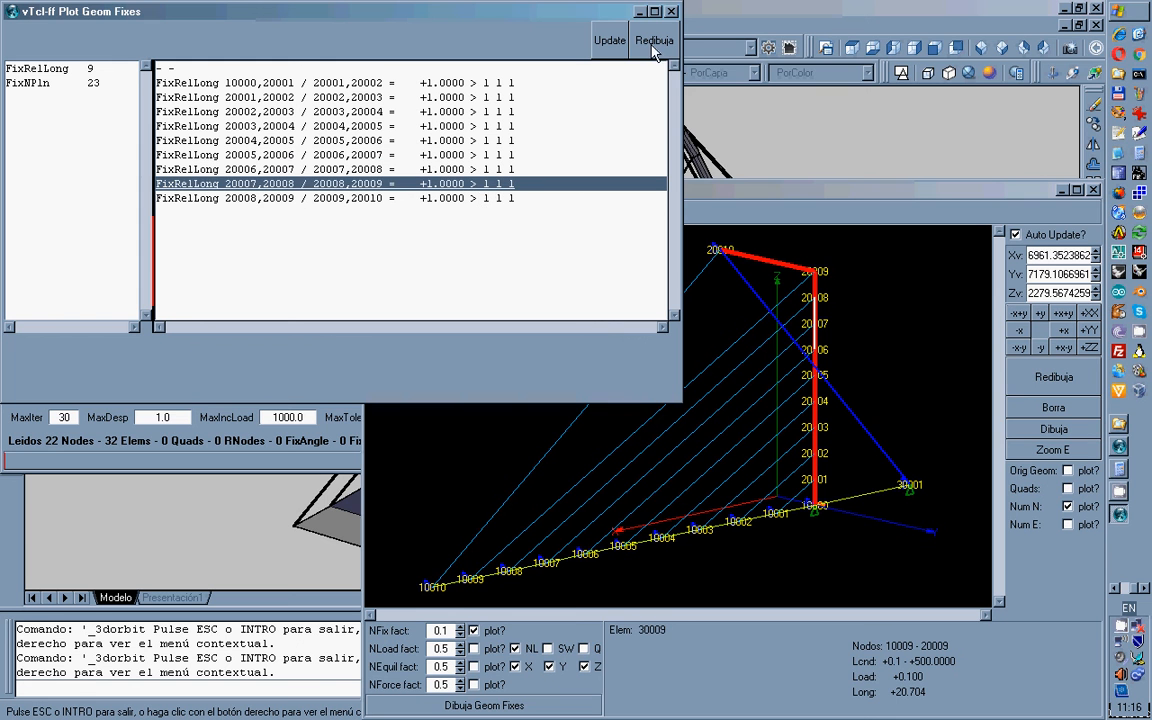
left_click(498, 200)
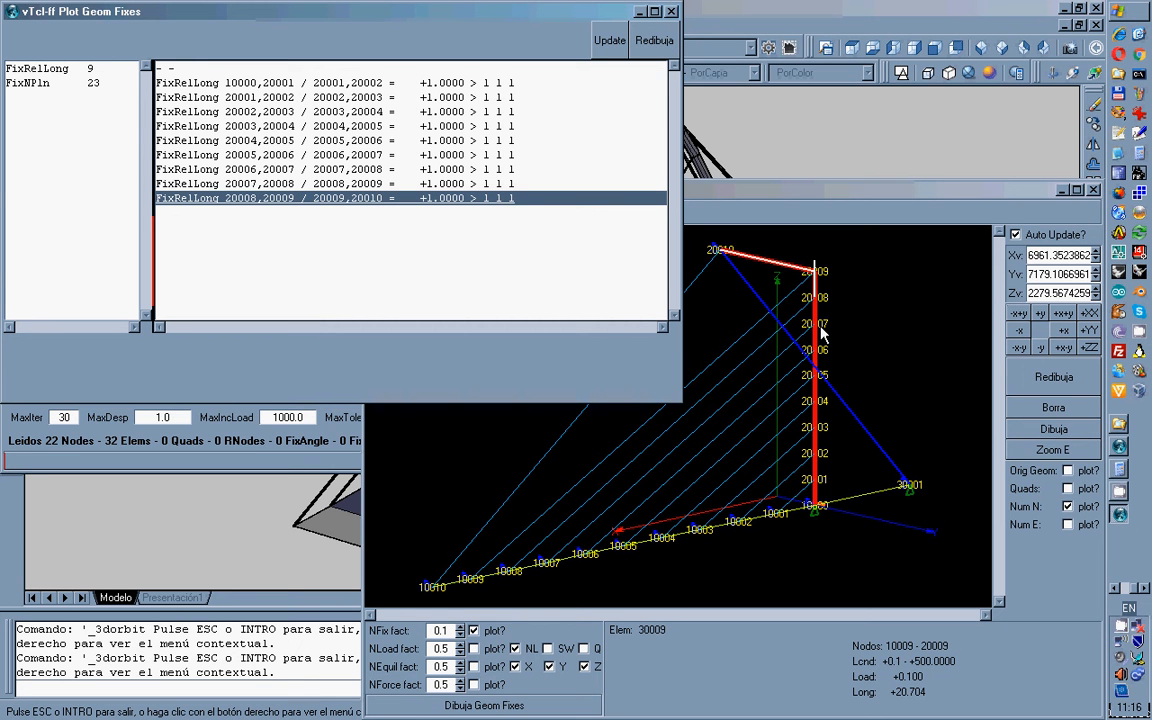
Plot both FixNPln plane fixes at node 10001 and zoom in on the plane.
left_click(40, 83)
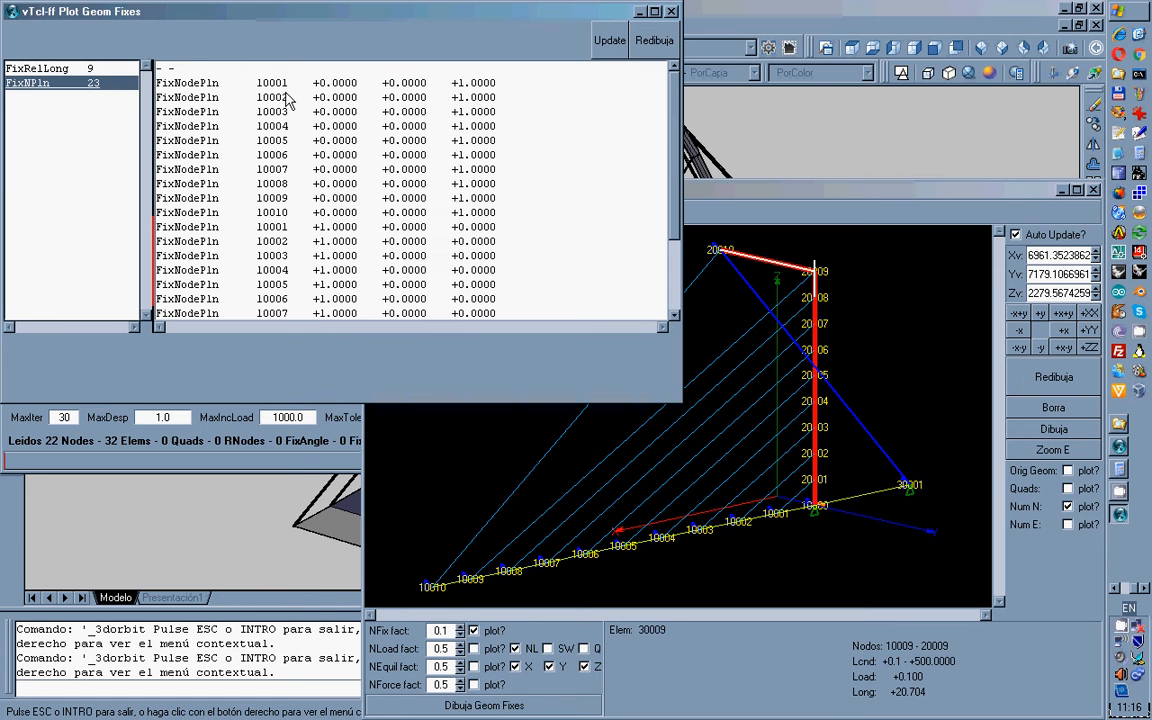
left_click(362, 83)
left_click(665, 40)
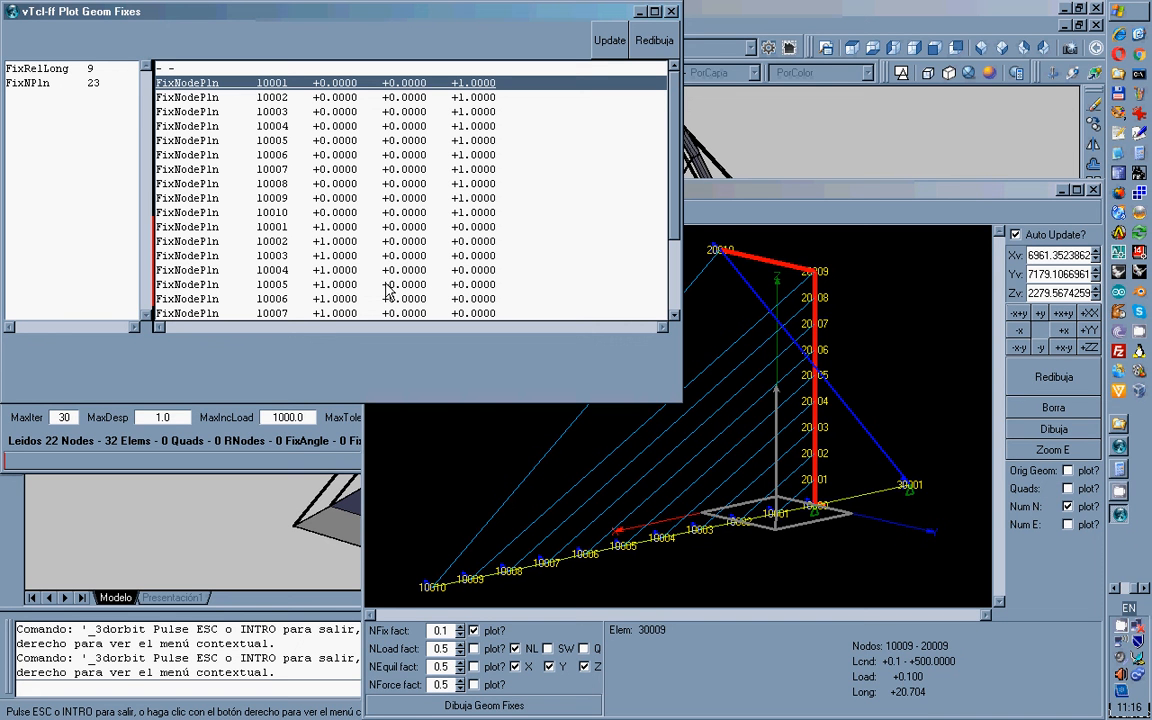
left_click(272, 224)
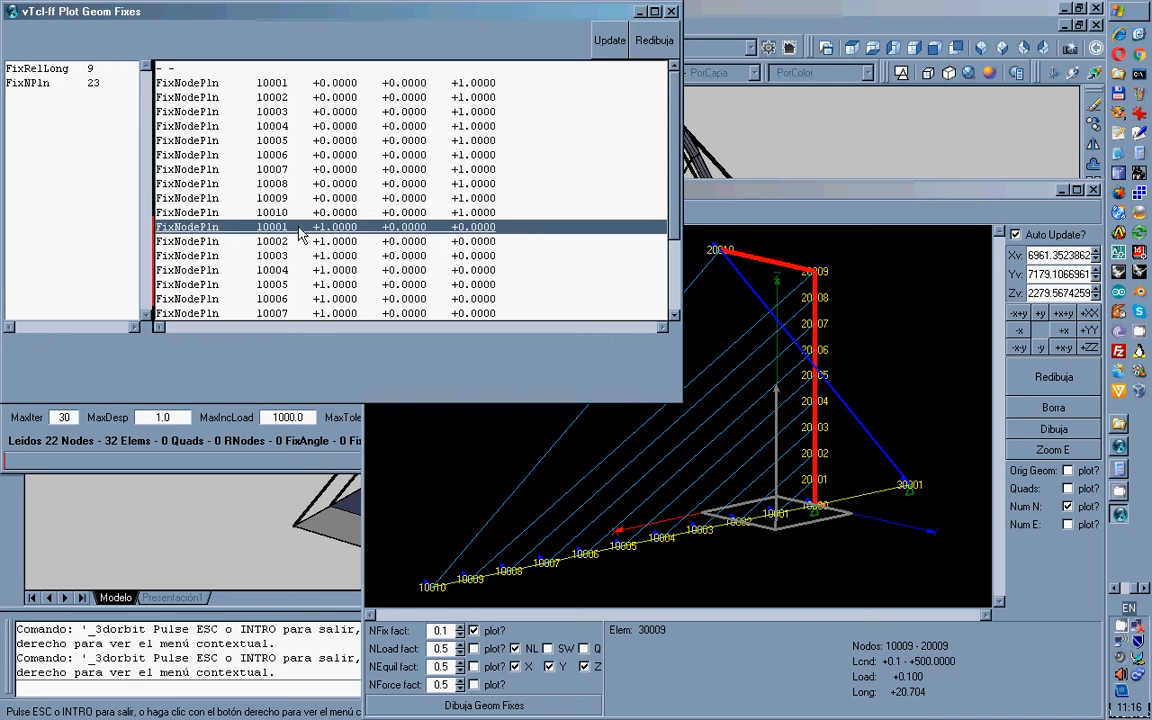
left_click(642, 50)
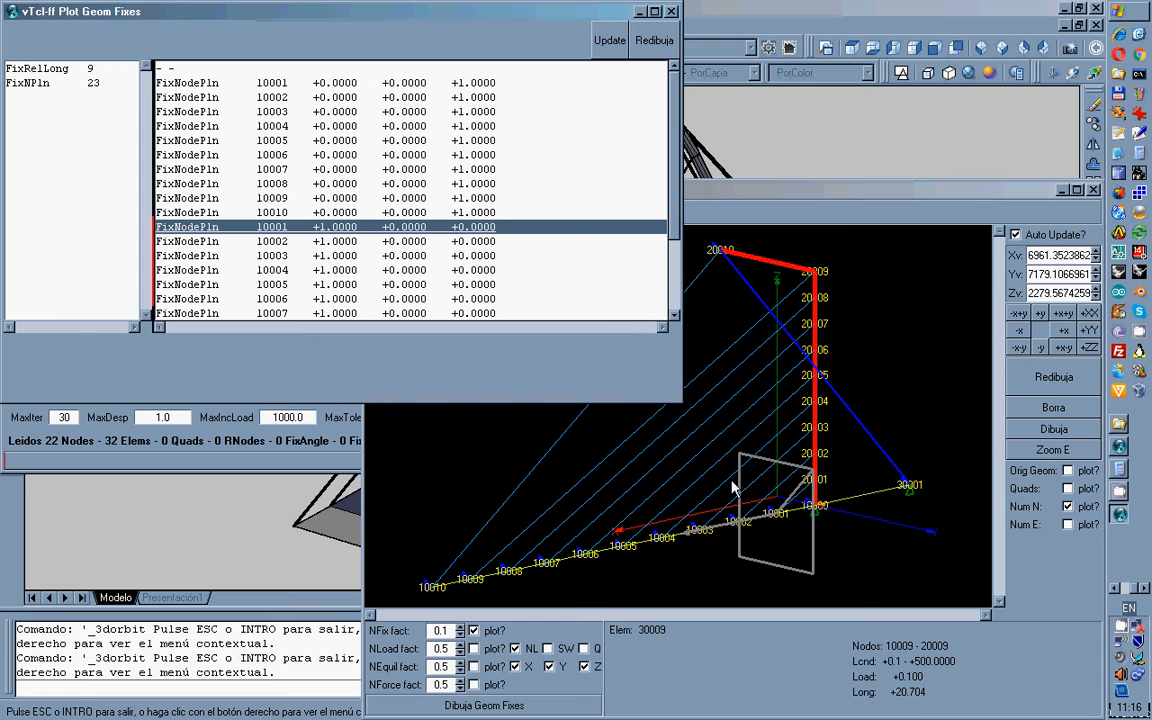
left_click_drag(714, 449, 833, 575)
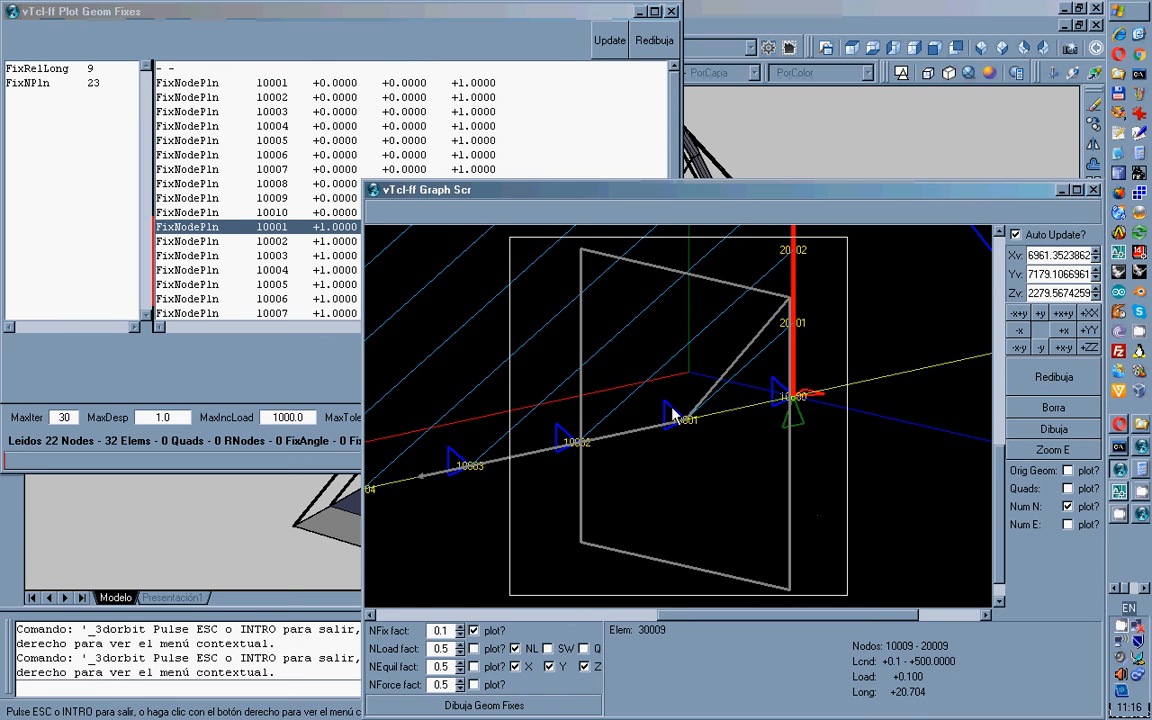
Check the Y fixity of node 10001, then zoom extents to show the whole bridge.
mouse_move(670, 405)
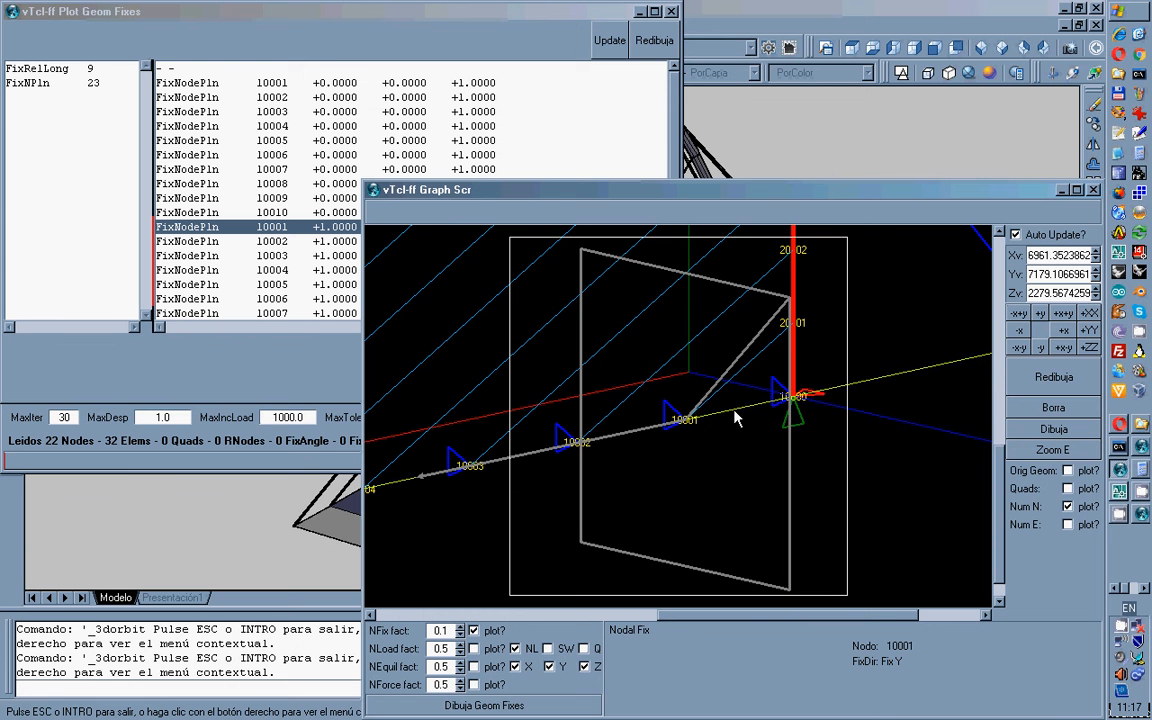
left_click(1044, 451)
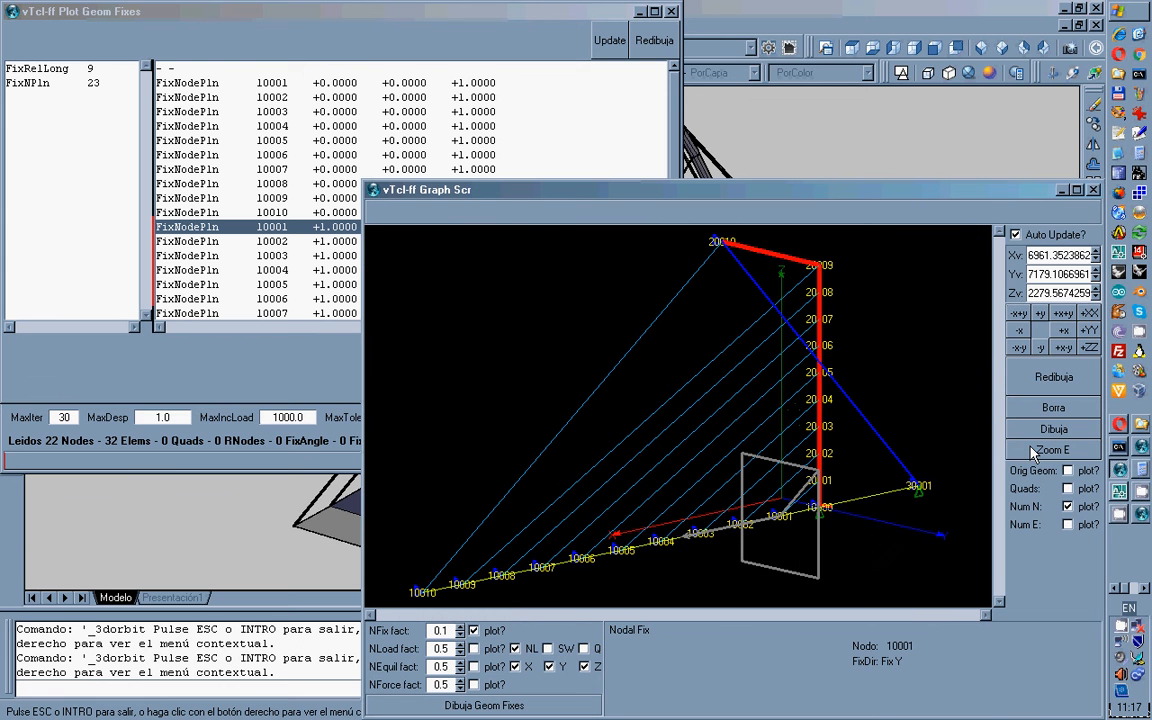
Select all 23 FixNodePln rows, redraw to plot fix symbols at every node, then clear the table.
left_click(290, 231)
left_click_drag(453, 88, 459, 325)
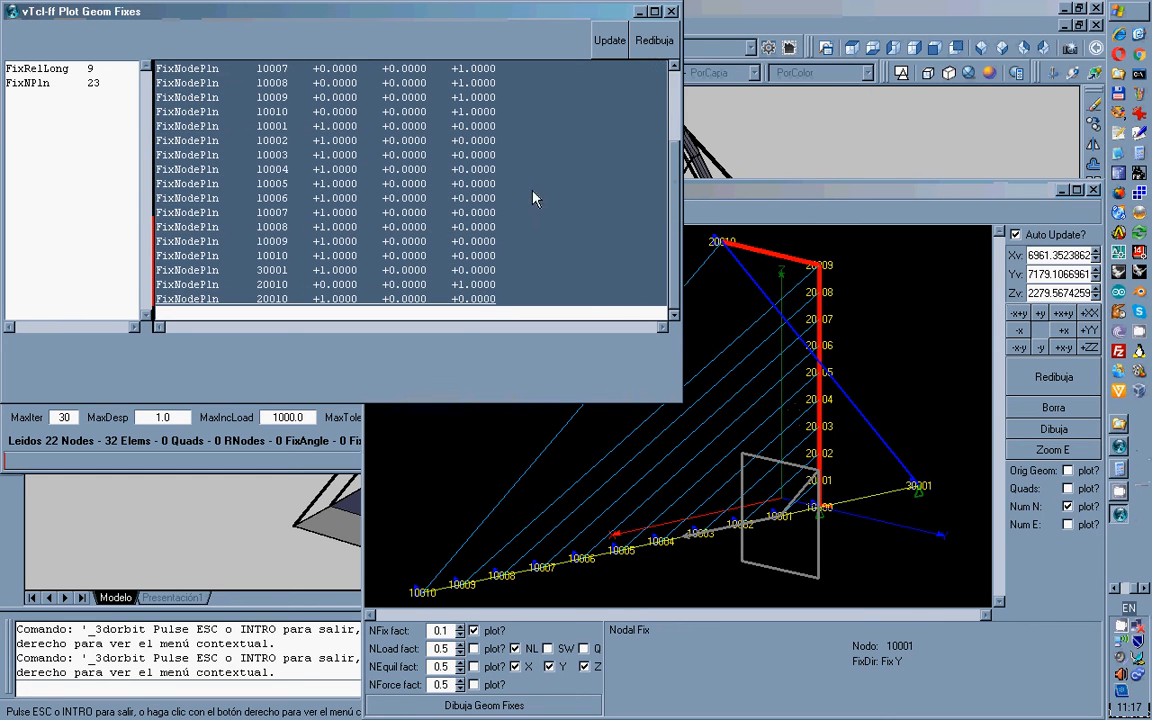
left_click(652, 41)
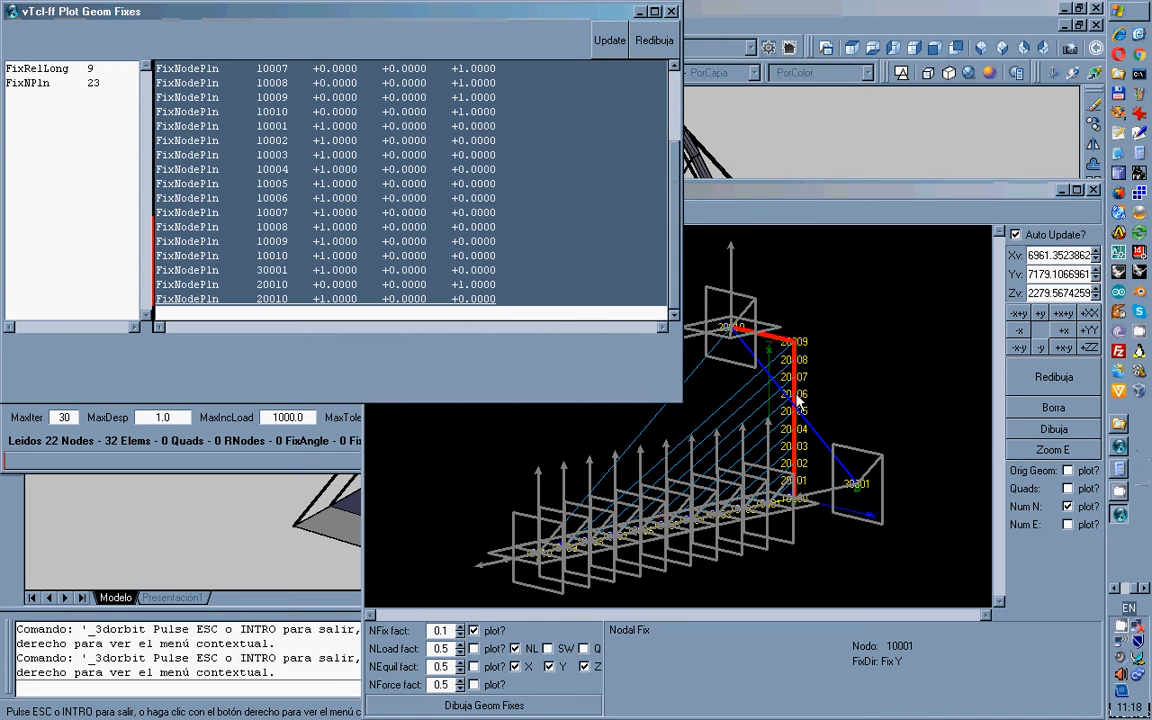
left_click(755, 213)
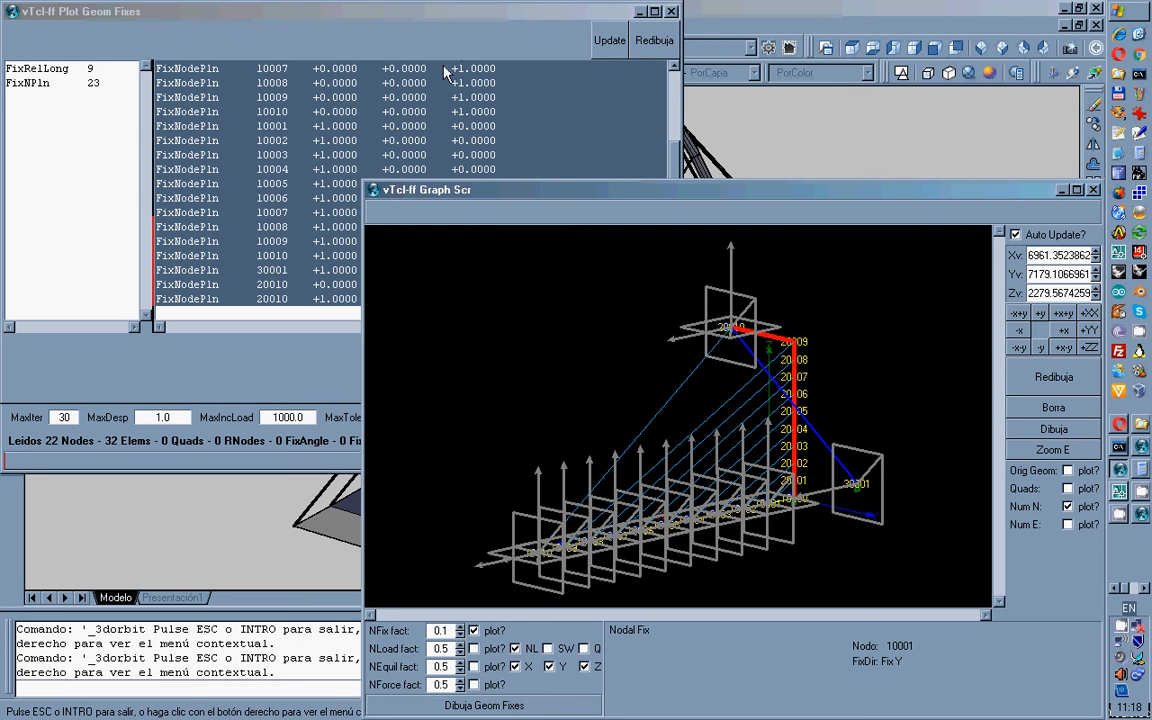
left_click(606, 42)
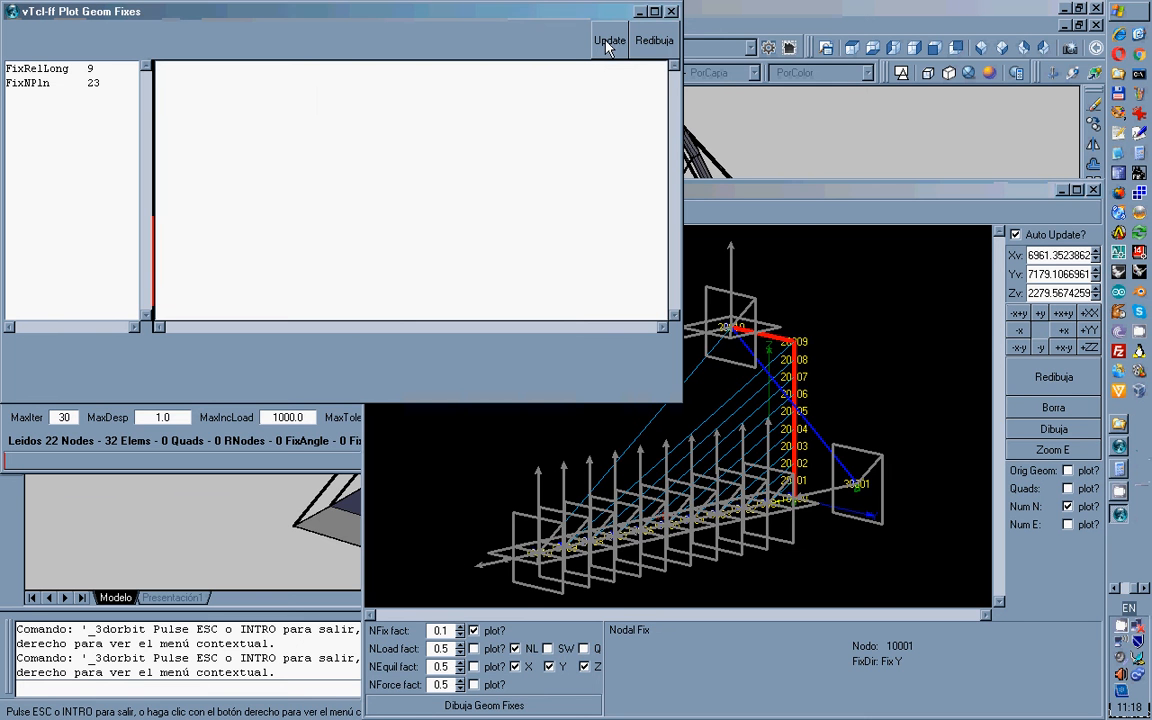
Close the Plot Geom Fixes window and show the +YY elevation without node numbers.
left_click(650, 42)
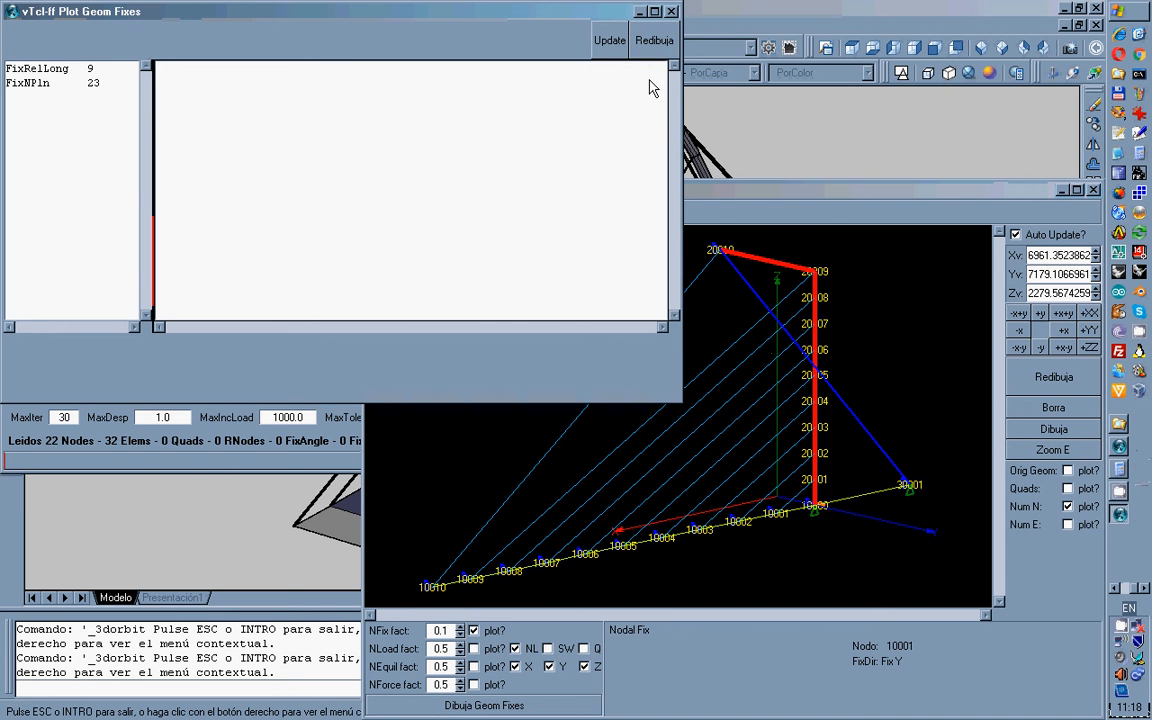
left_click(672, 12)
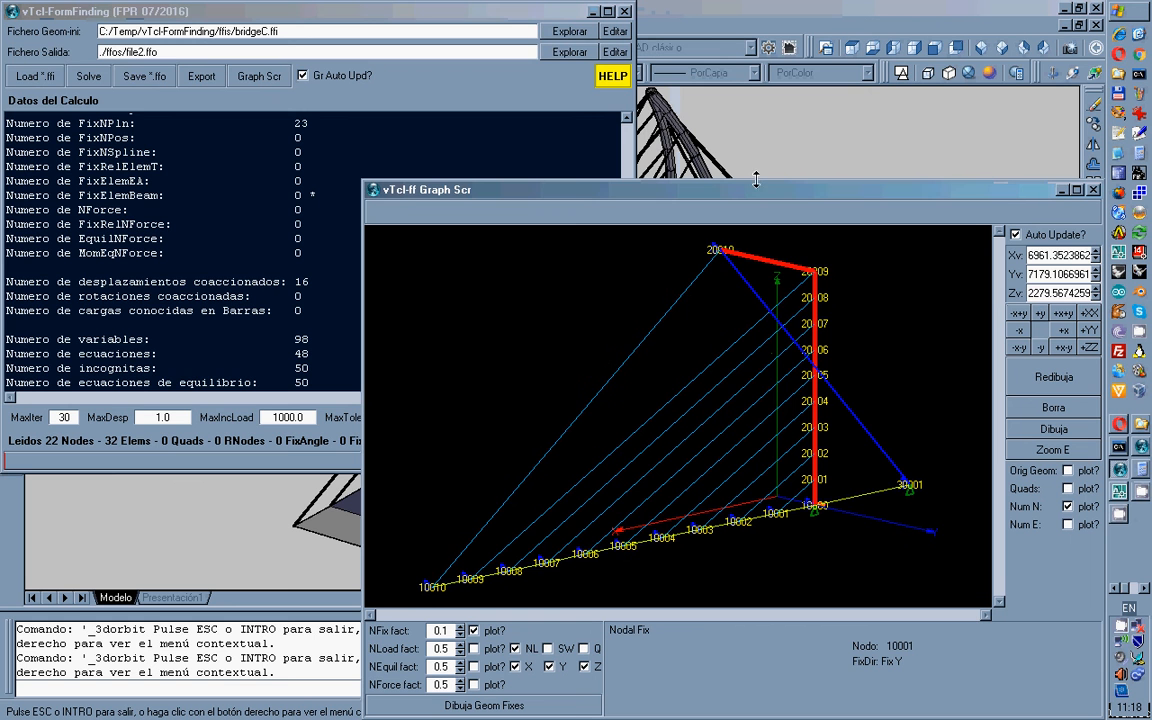
left_click(1090, 333)
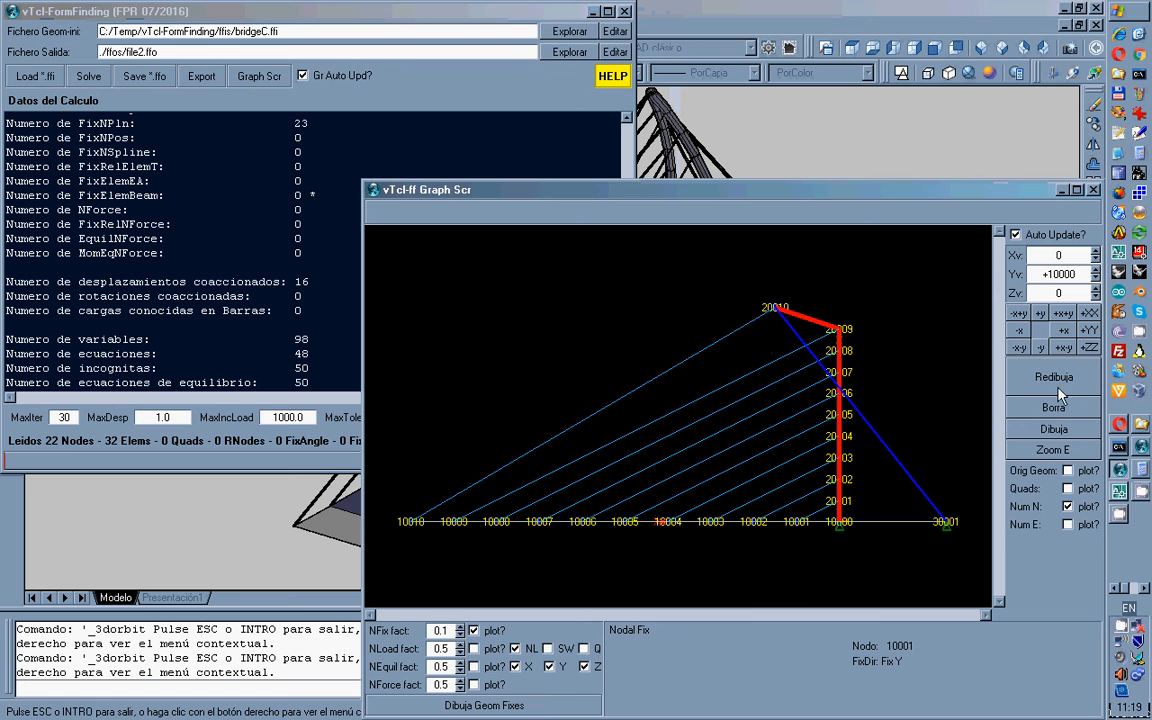
left_click(1063, 371)
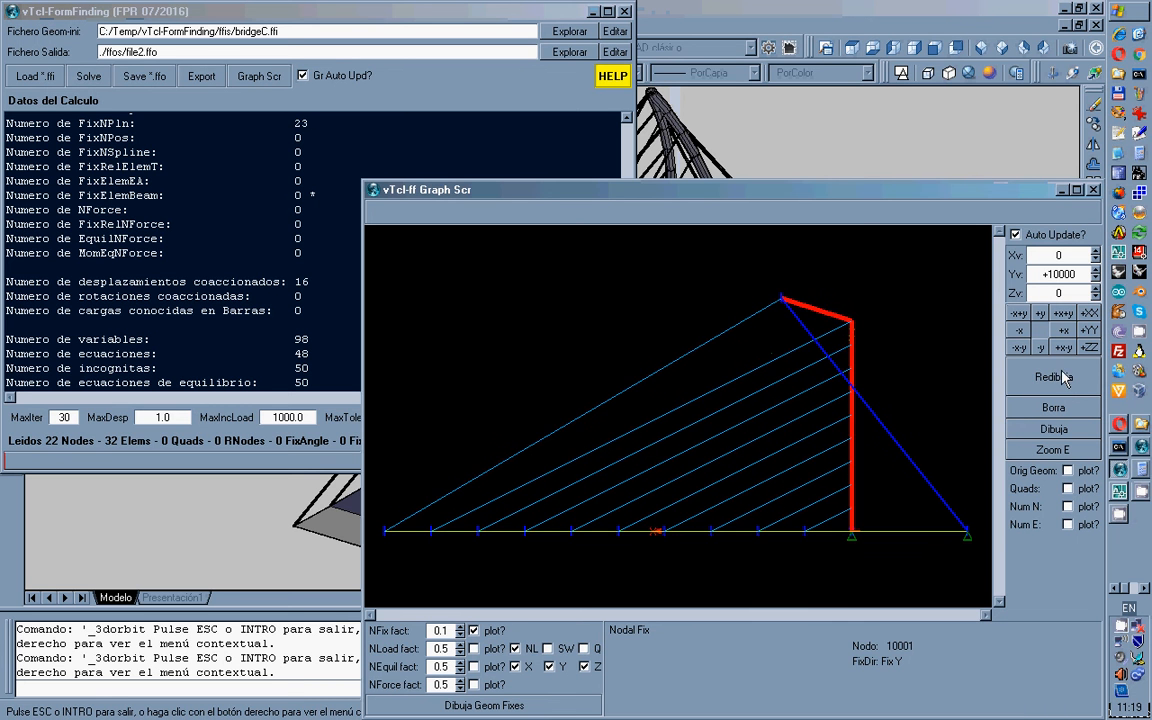
Cycle through the +XX, side, isometric and +ZZ plan views, ending on +x+y.
left_click(1090, 313)
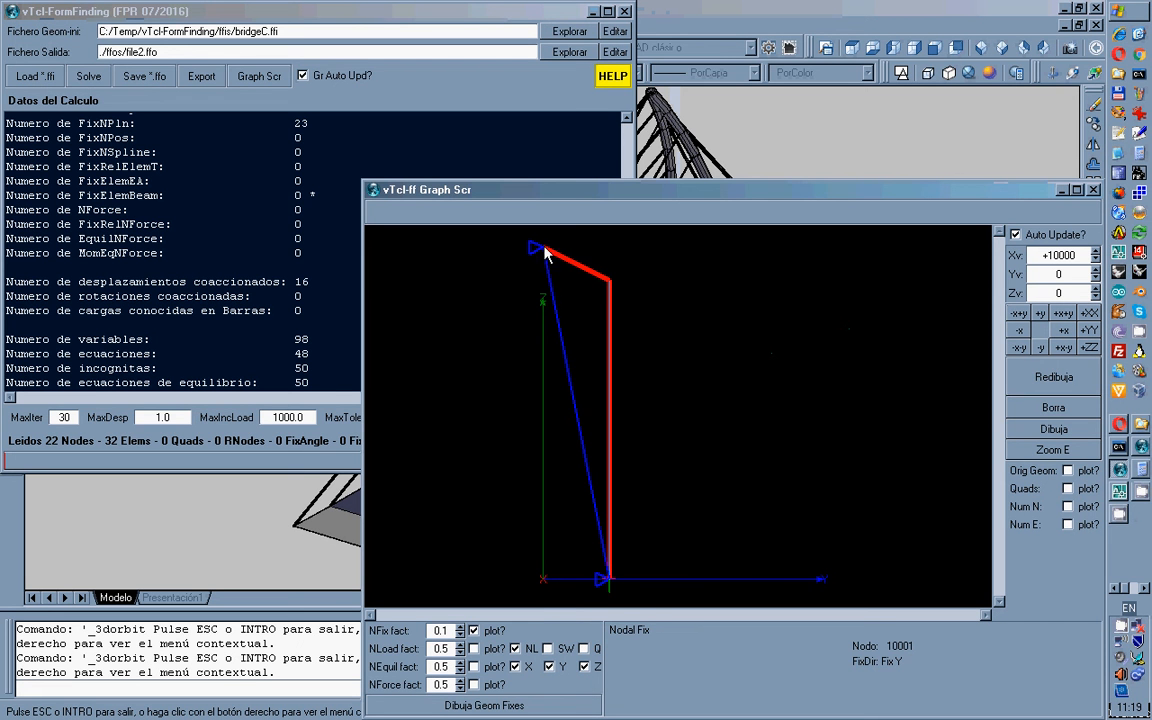
left_click(1089, 330)
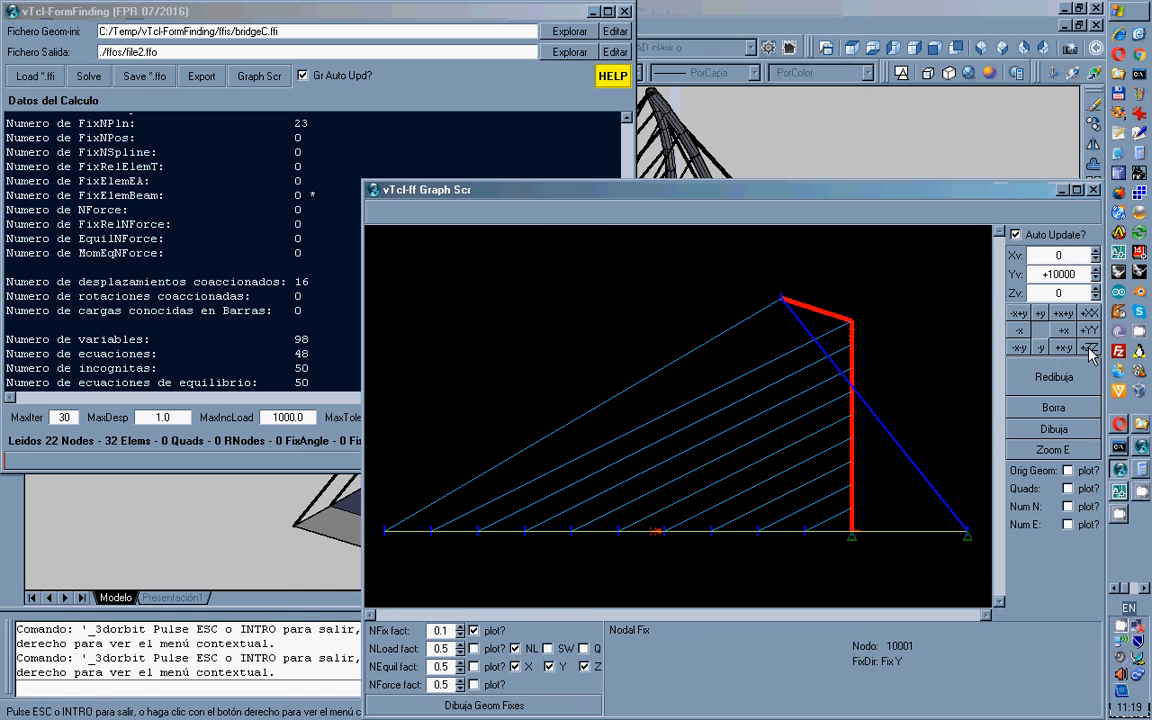
left_click(1073, 347)
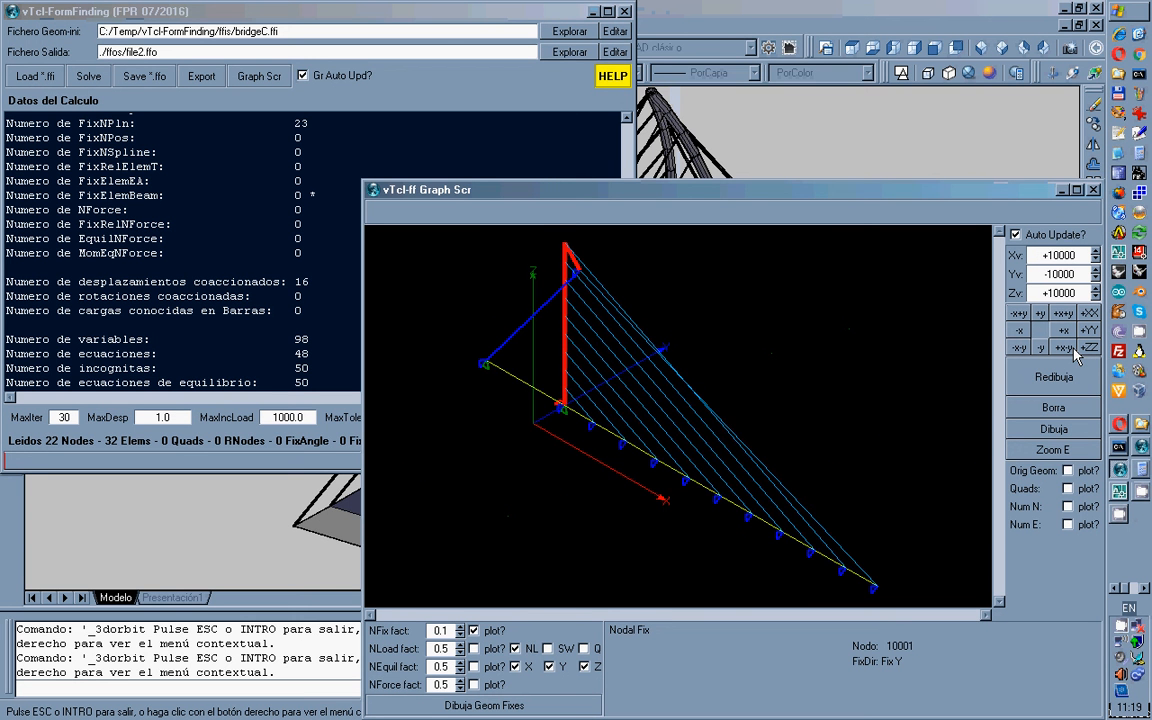
left_click(1089, 348)
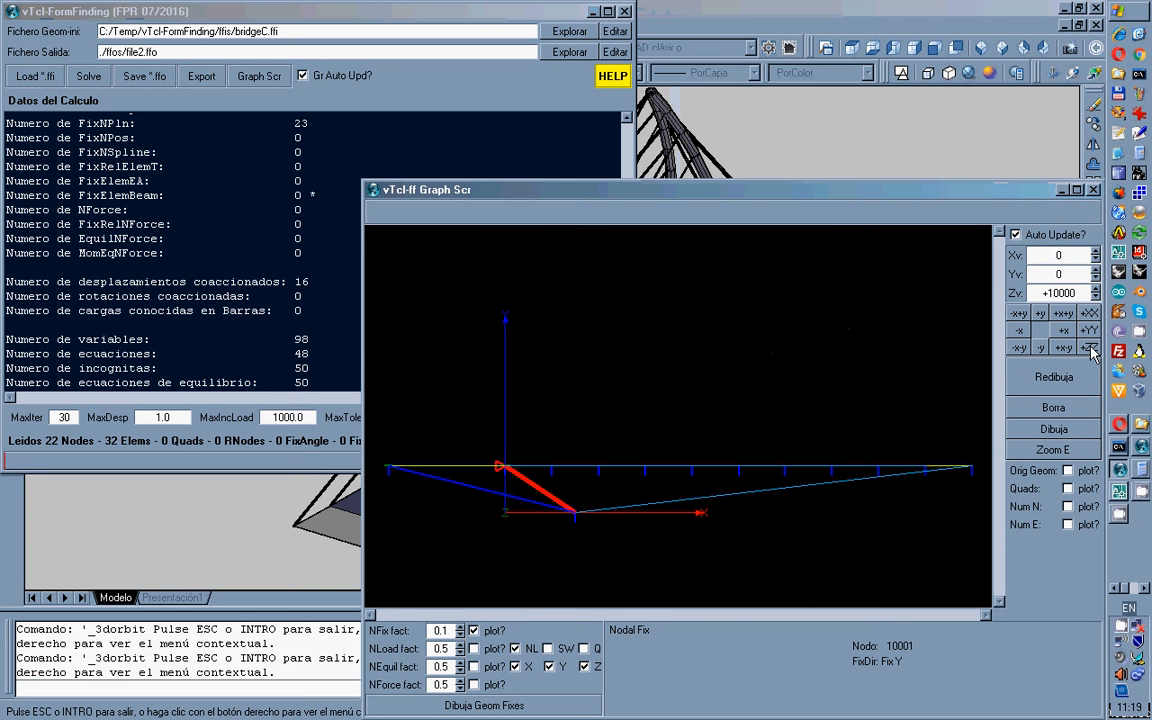
left_click(1070, 348)
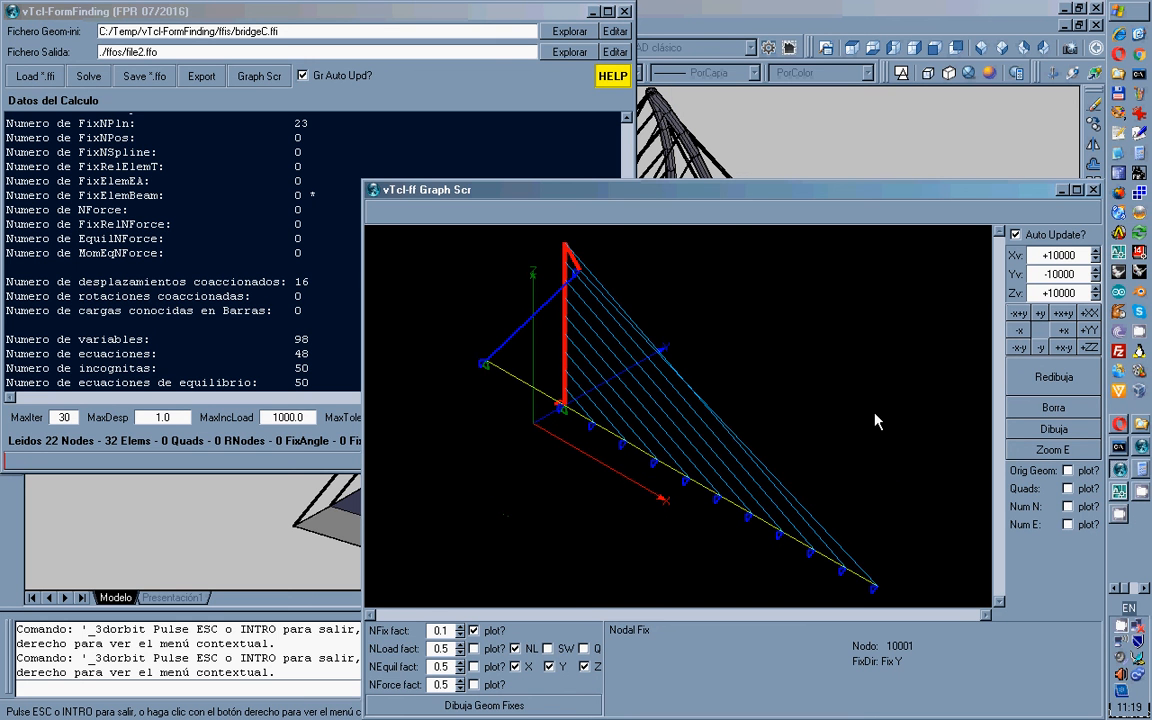
left_click(1069, 314)
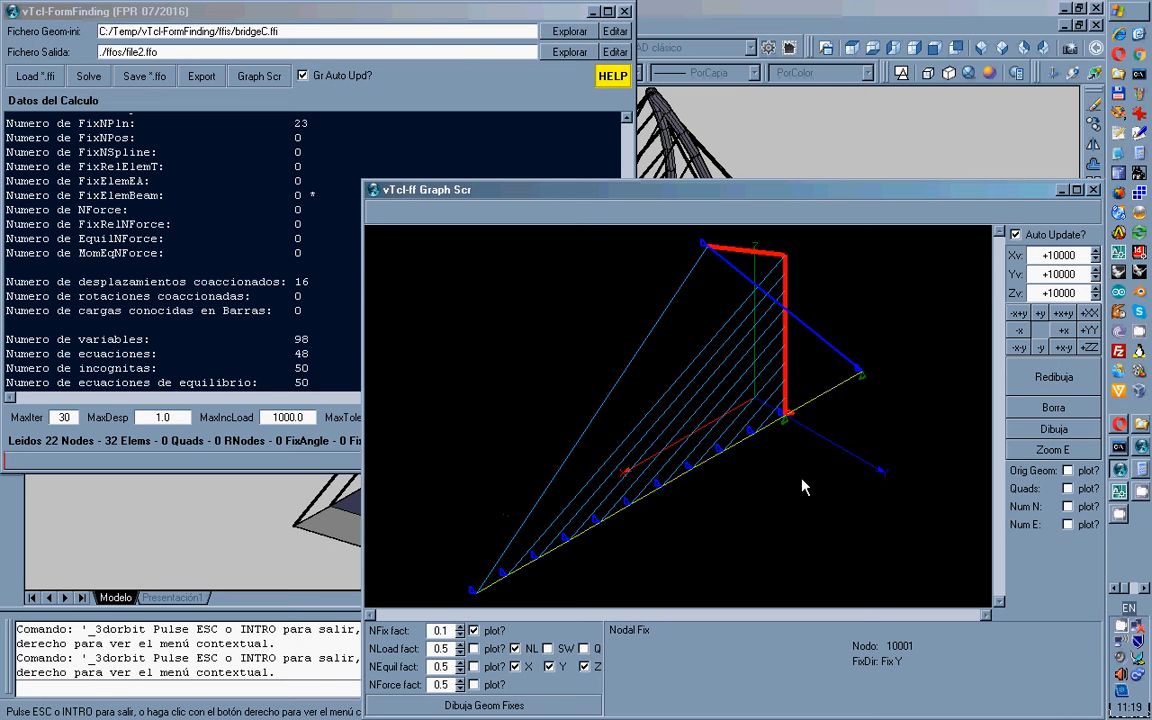
Mark the converged solver's final step count (8), then rotate the form-found bridge view.
left_click(116, 110)
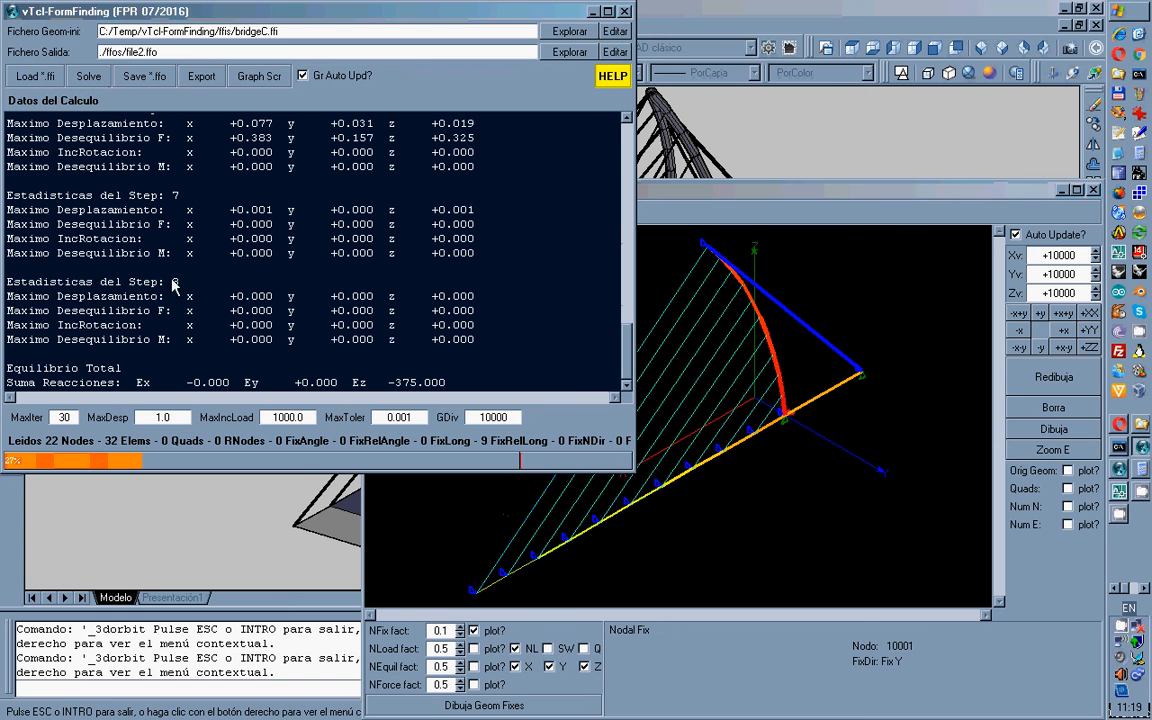
left_click_drag(172, 283, 180, 286)
left_click(673, 205)
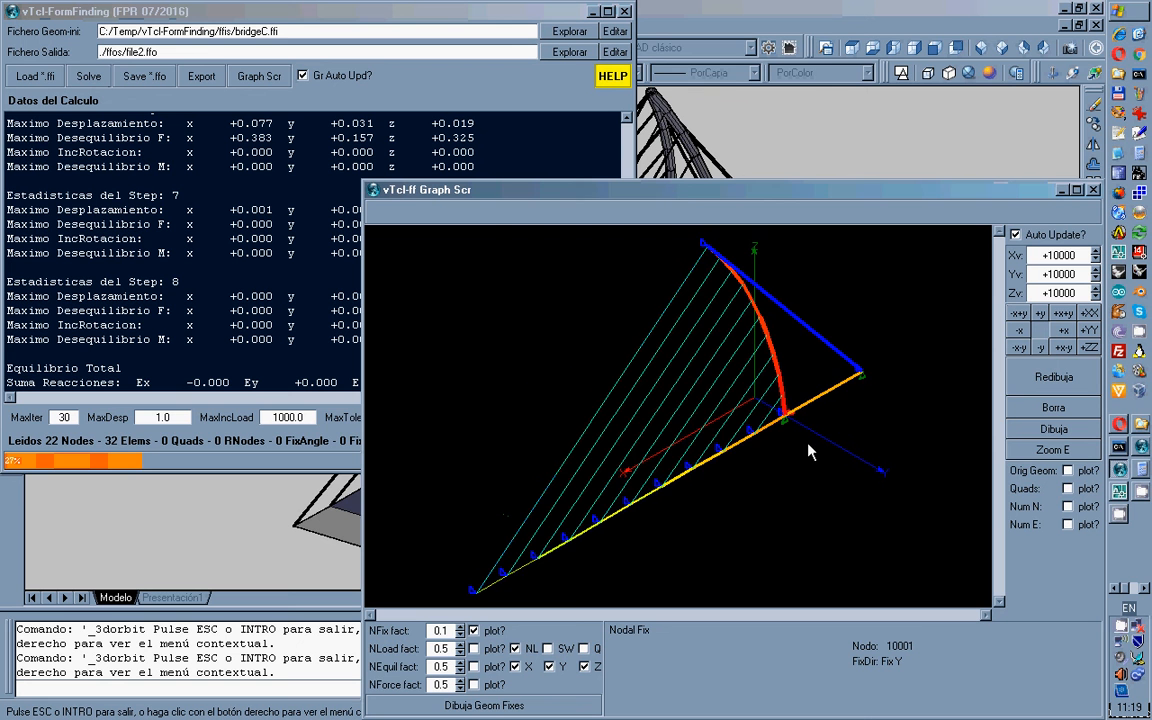
left_click_drag(810, 452, 776, 413)
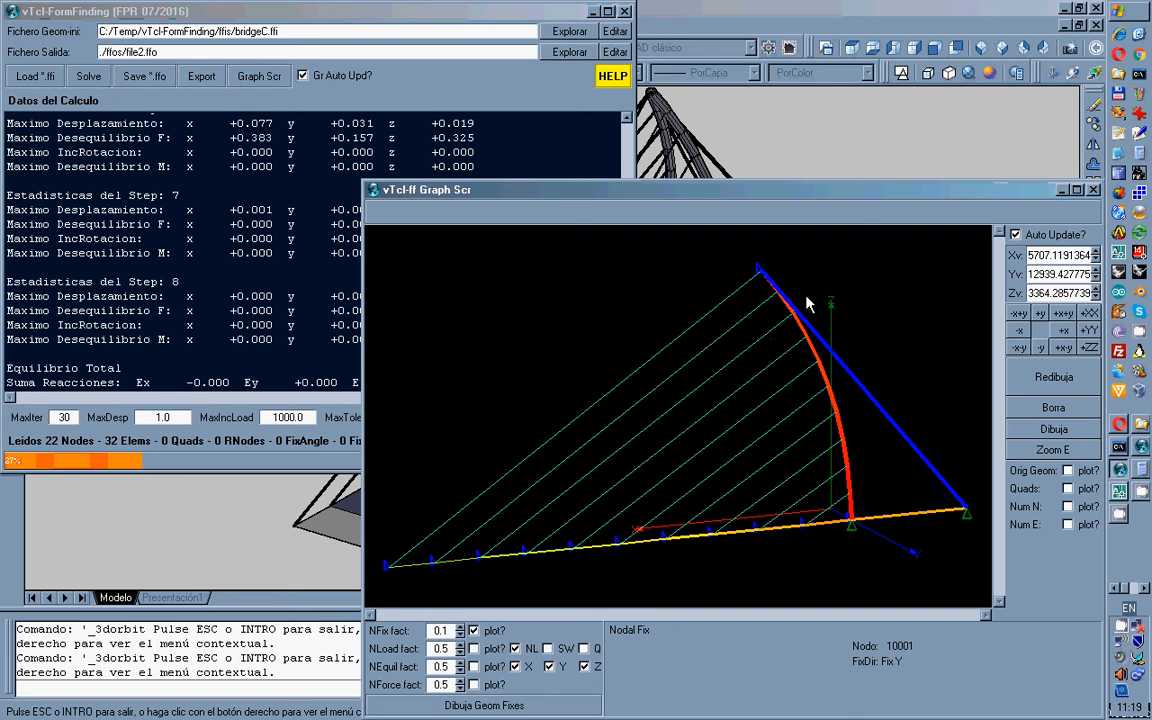
Read the loads of arc elements 20001 through 20007 in turn.
left_click(851, 500)
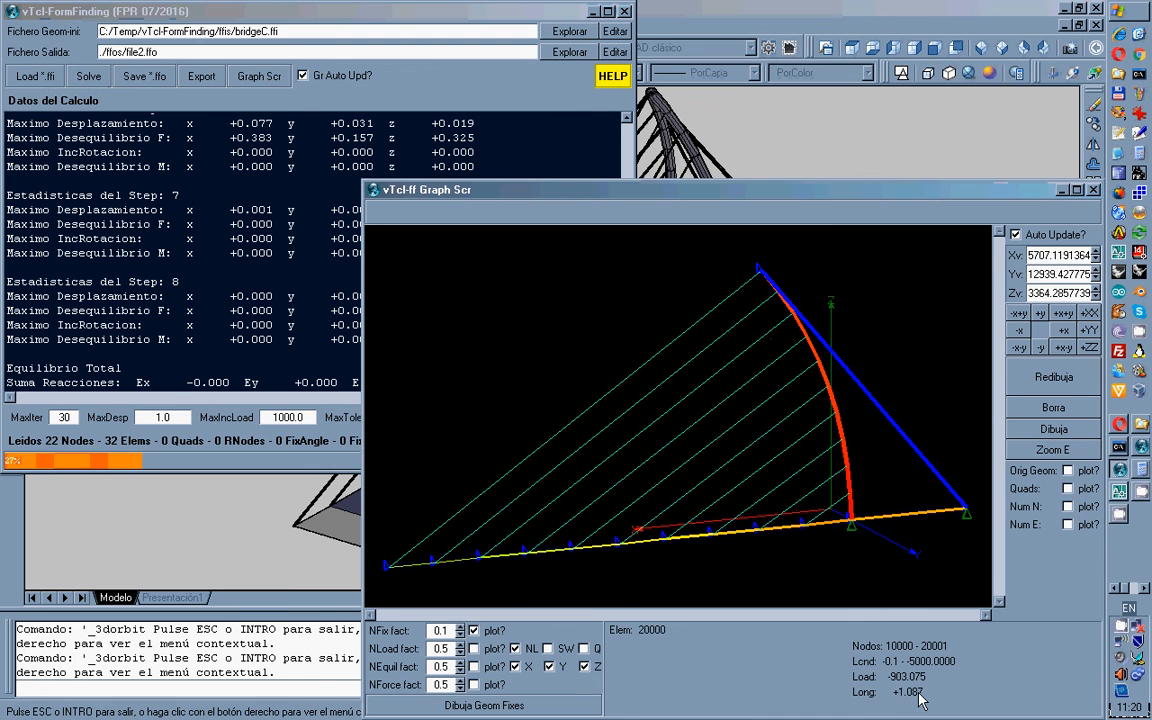
left_click(848, 480)
left_click(847, 461)
left_click(841, 437)
left_click(838, 417)
left_click(826, 383)
left_click(818, 358)
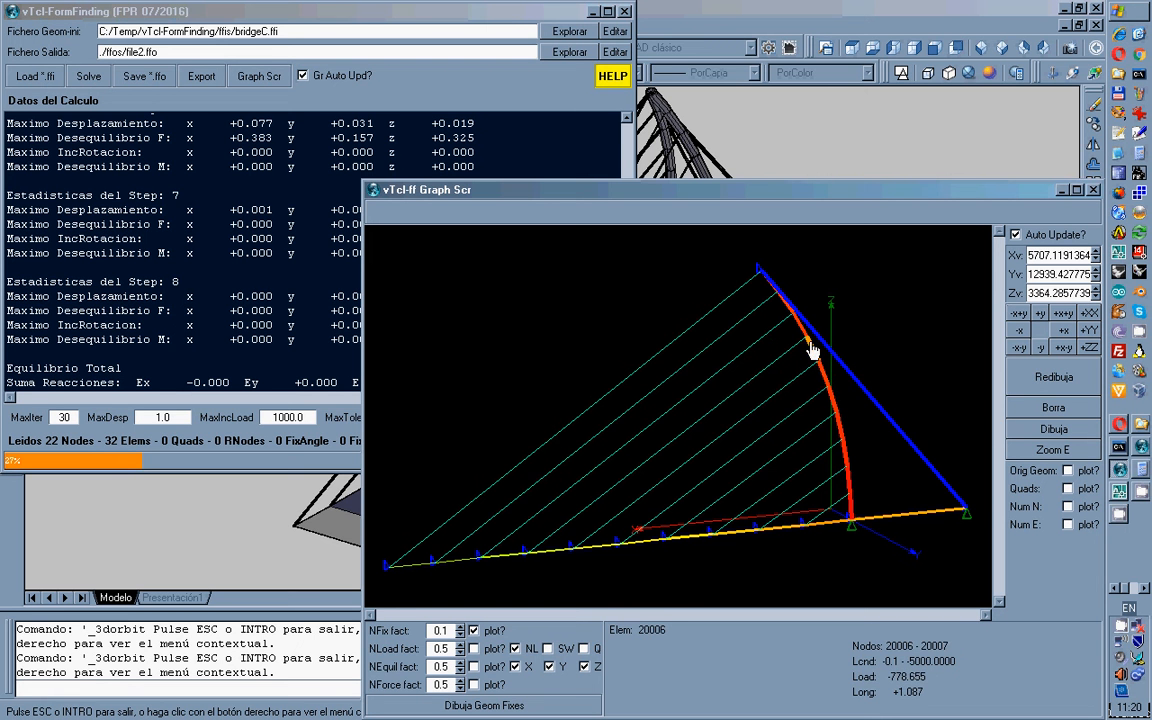
left_click(806, 339)
Read the loads of deck elements 10009, 10008 and 10007.
left_click(421, 568)
left_click(447, 563)
left_click(502, 562)
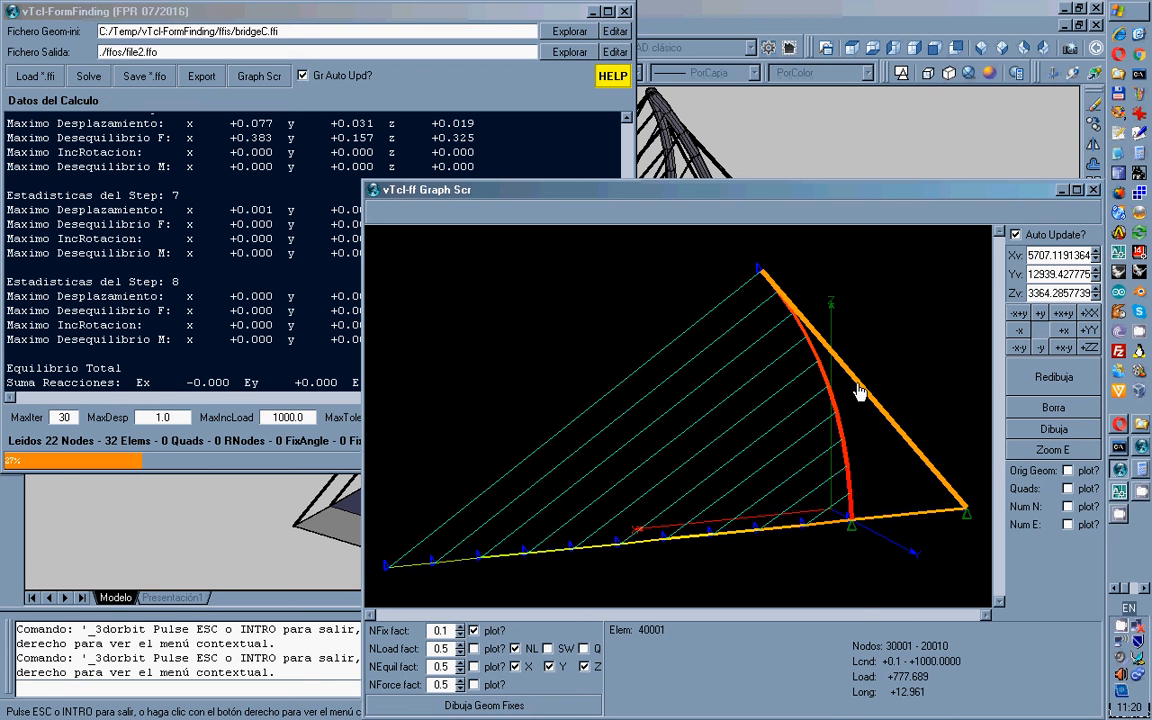
Check the bridge from the +ZZ top view and the +YY and +XX elevations, then orbit back to 3-D.
left_click_drag(762, 399, 827, 428)
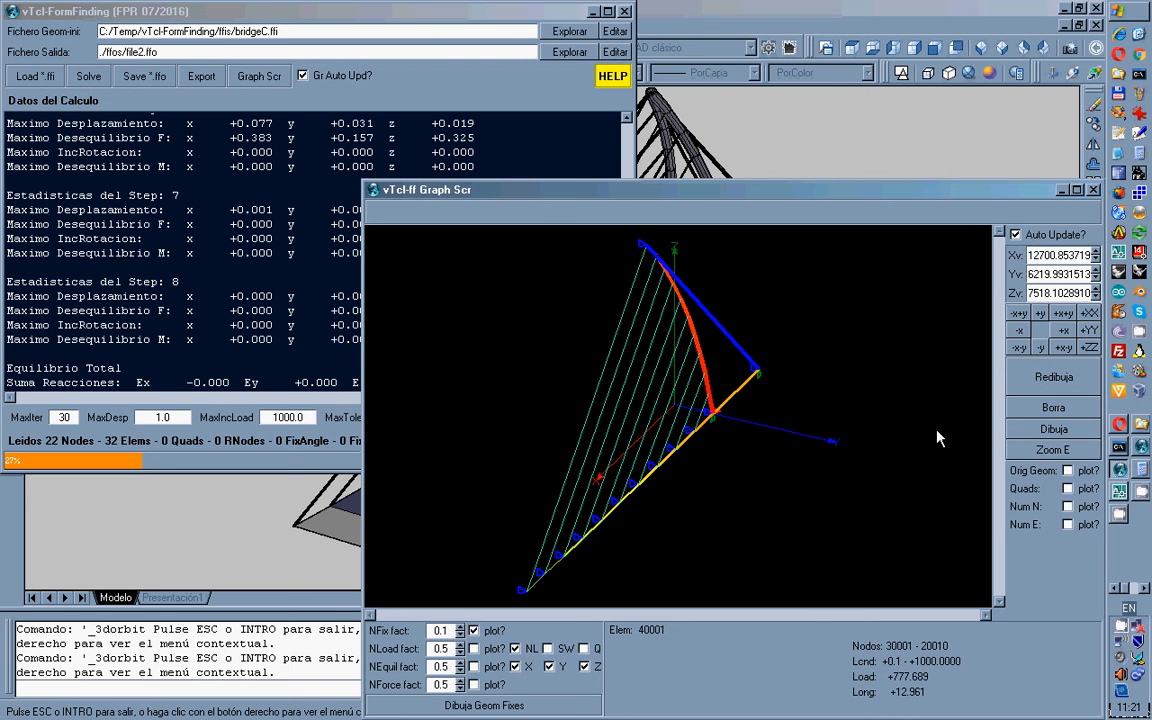
left_click(1089, 347)
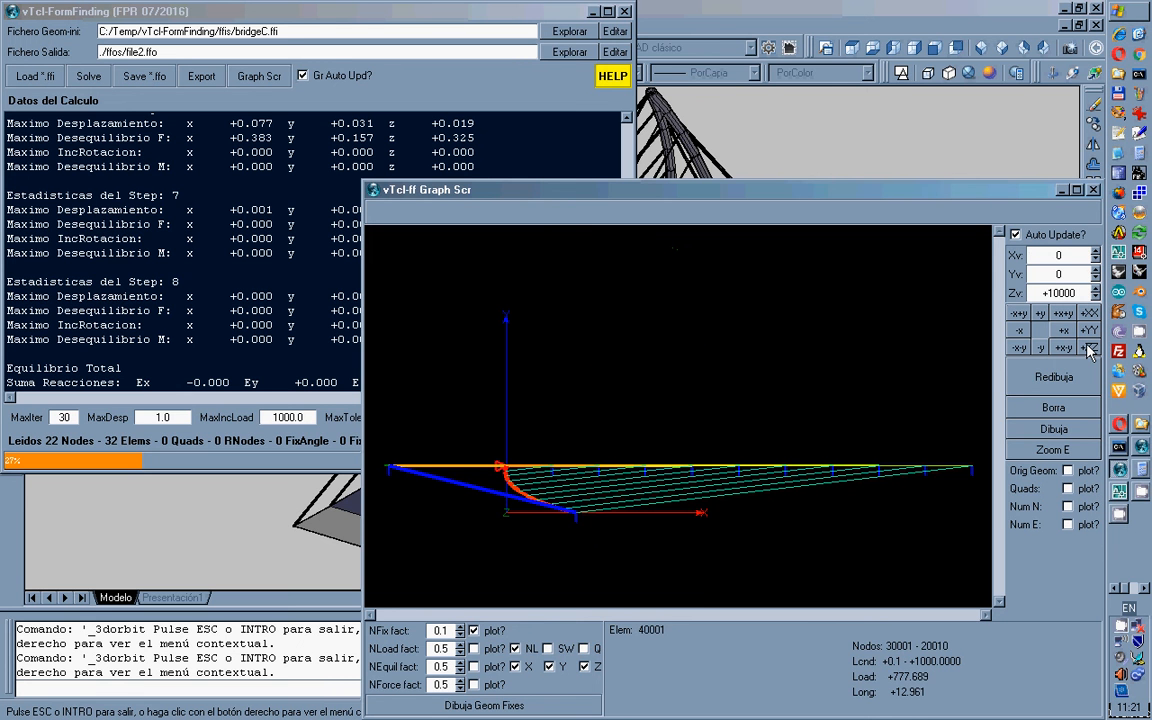
left_click(1089, 332)
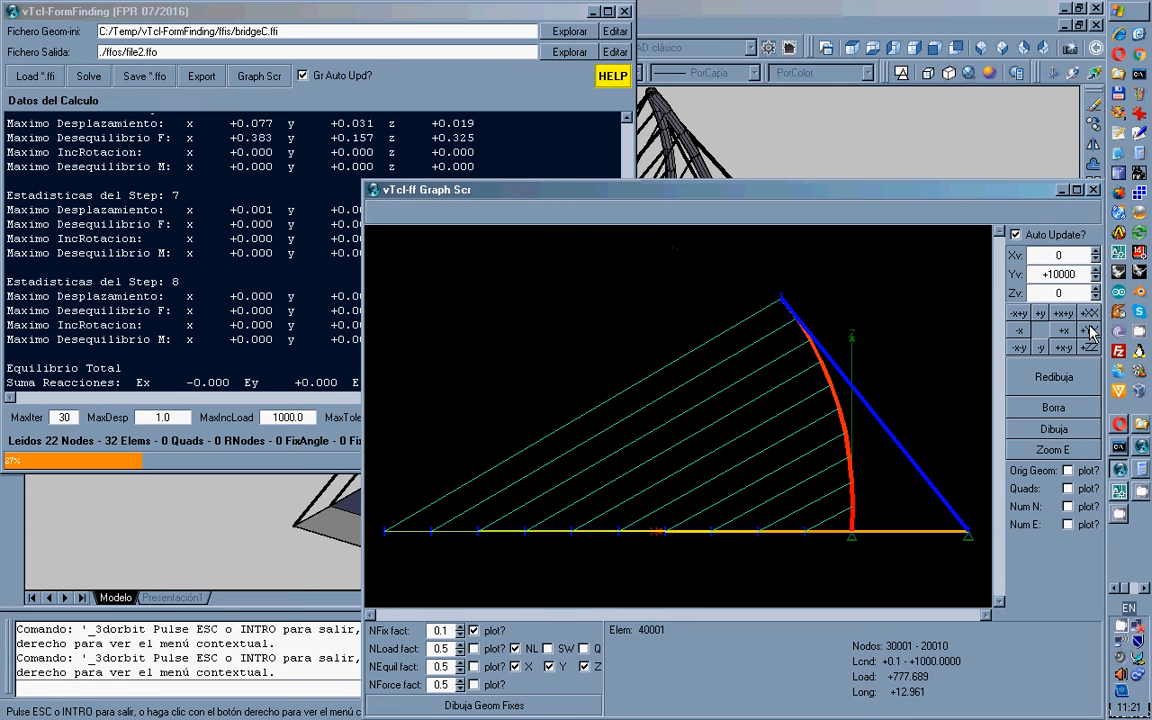
left_click(1089, 314)
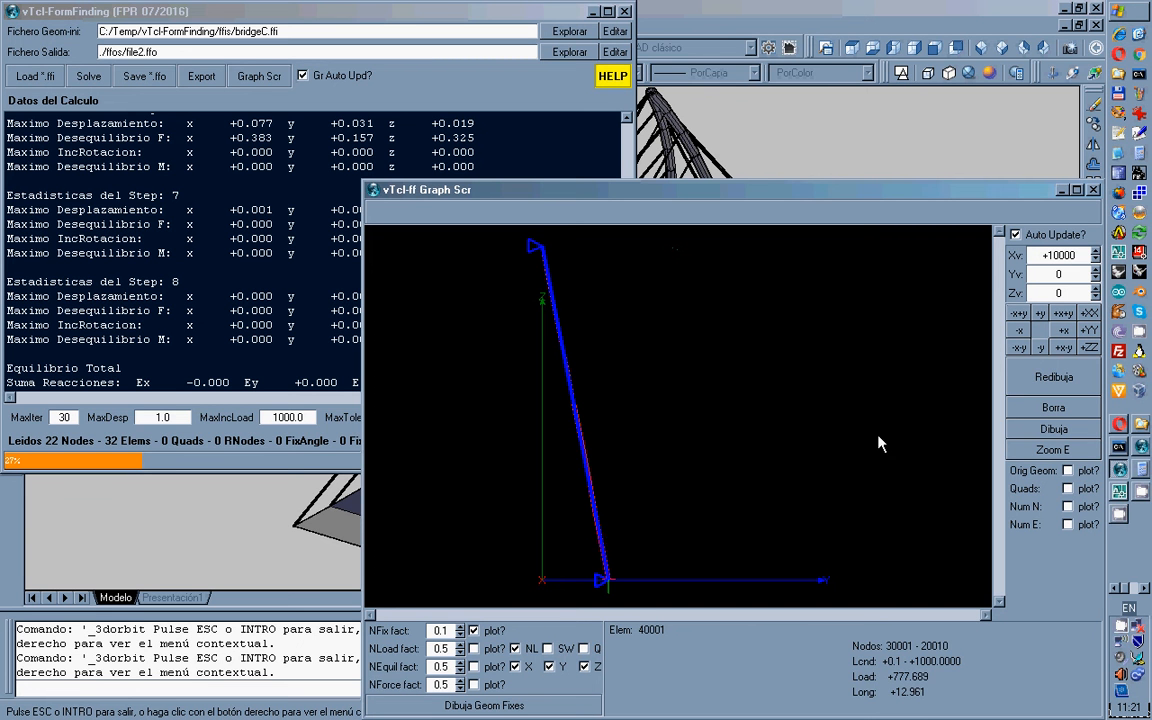
left_click_drag(879, 443, 830, 476)
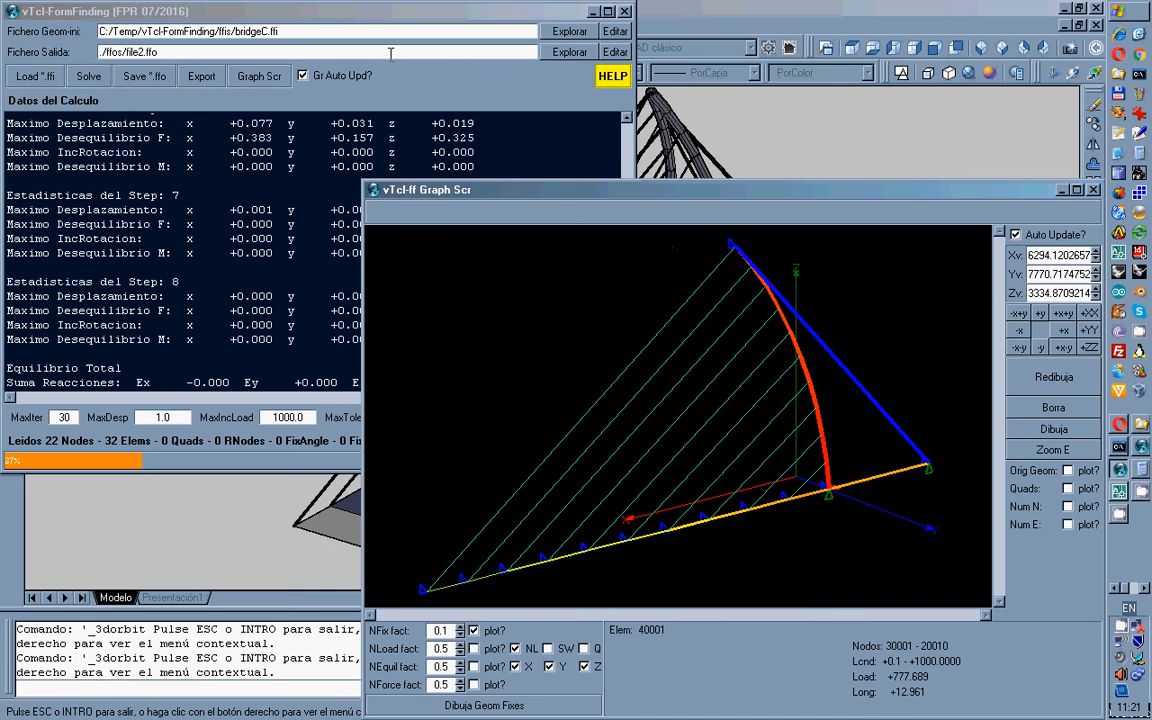
Save the form-finding output as bridgeC.ffo in the ffos folder and open it in Notepad.
left_click(569, 52)
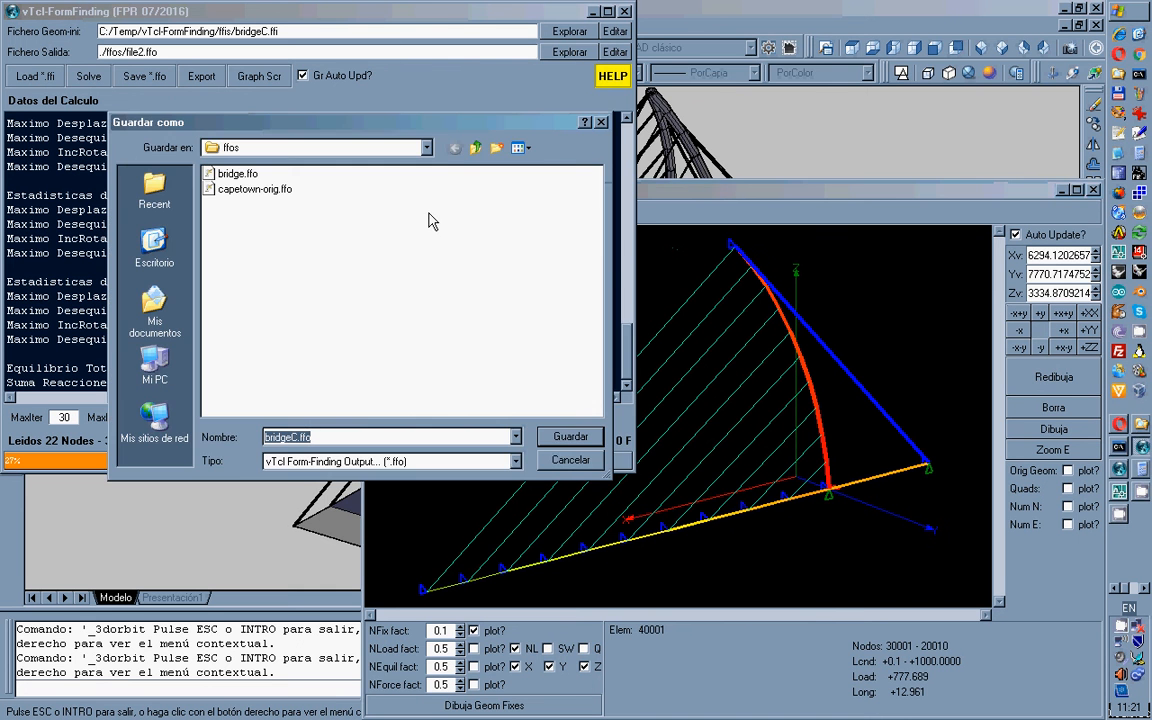
left_click(566, 440)
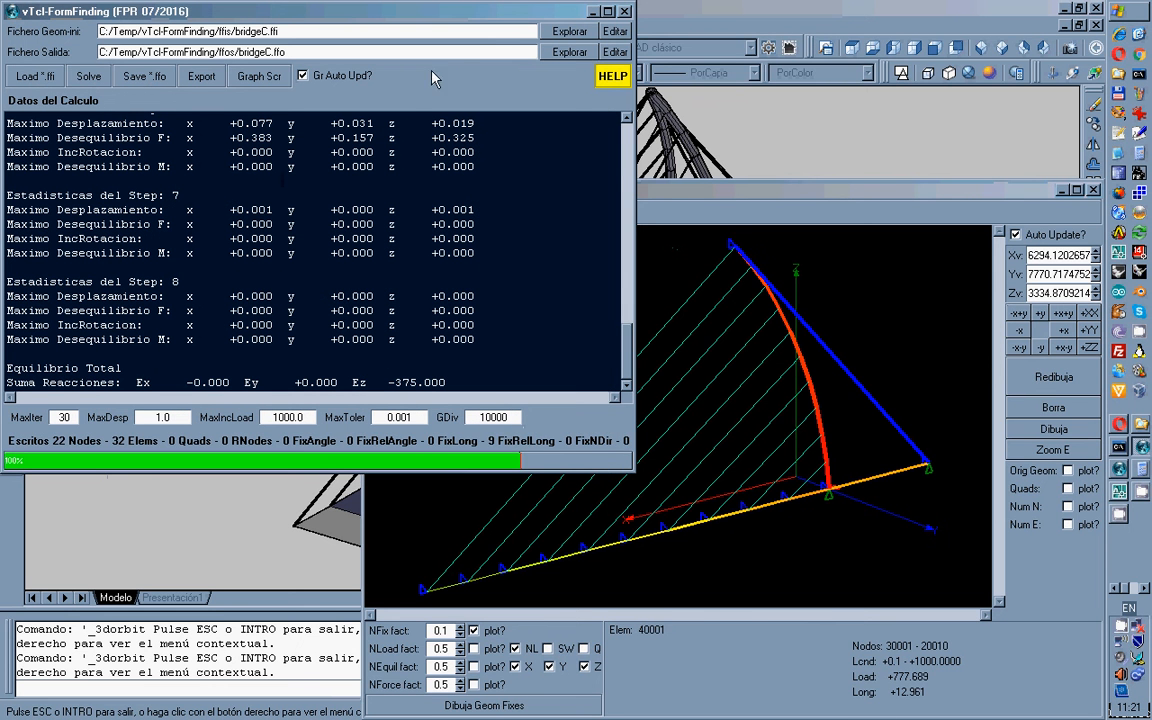
left_click(613, 52)
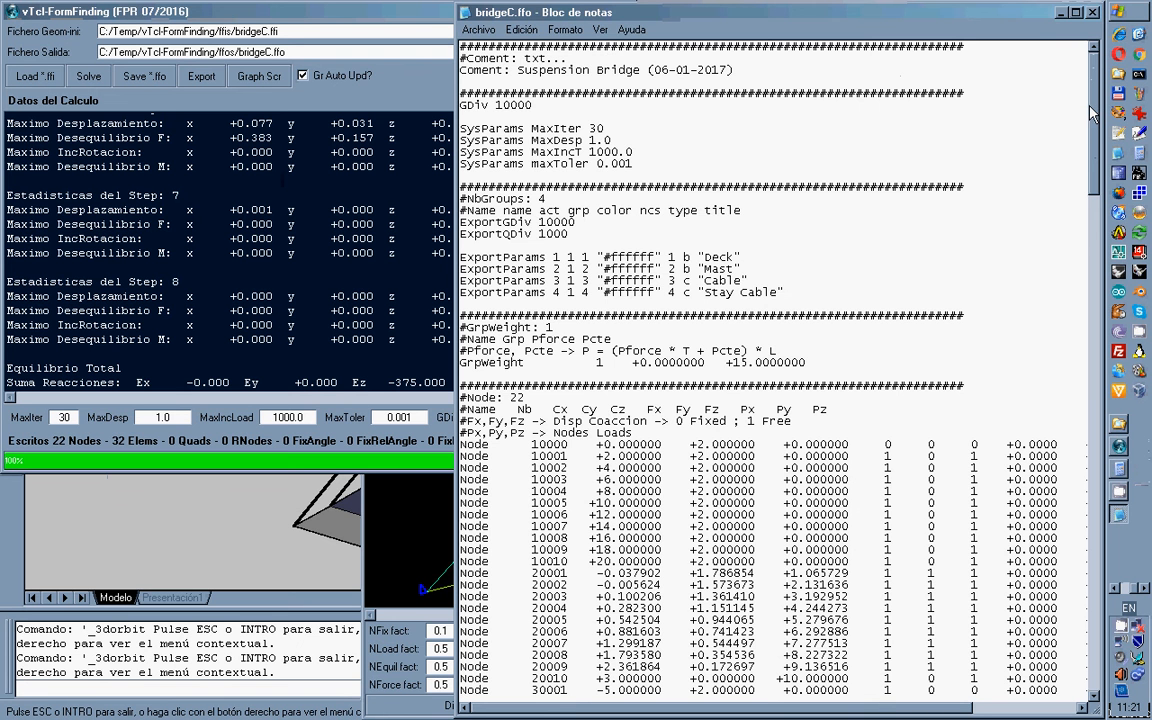
Scroll through bridgeC.ffo's nodes, elements and fixity sections, then close Notepad.
left_click_drag(1093, 117, 1093, 152)
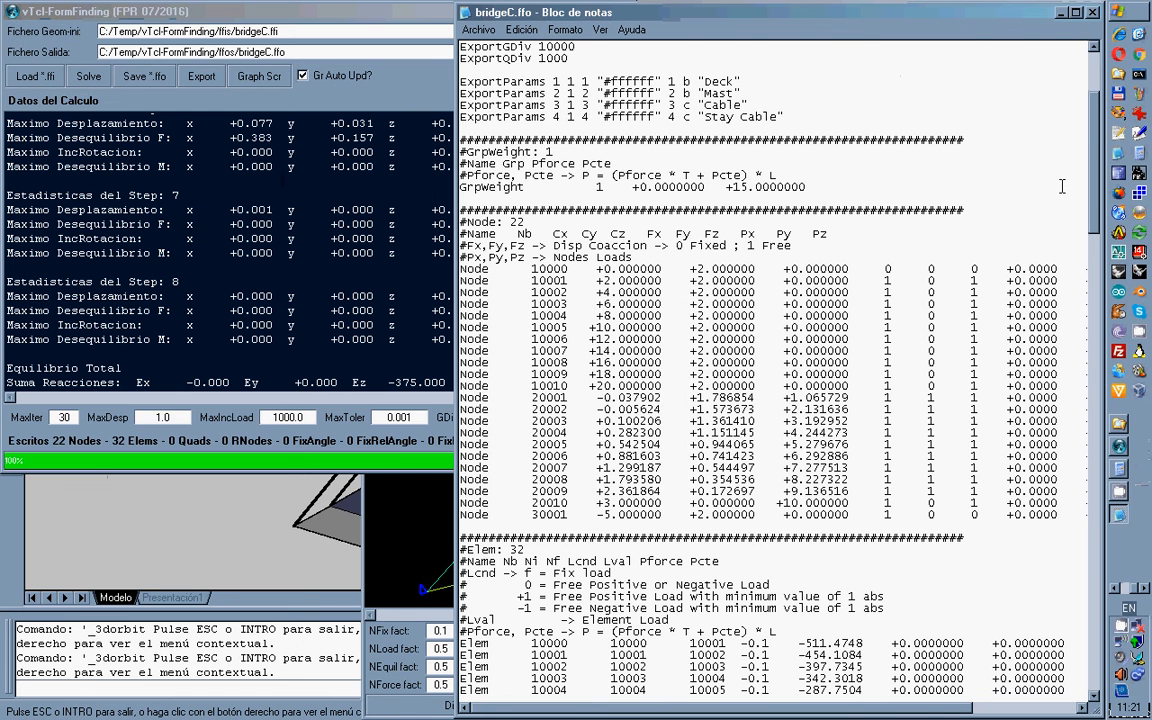
left_click_drag(1097, 160, 1094, 263)
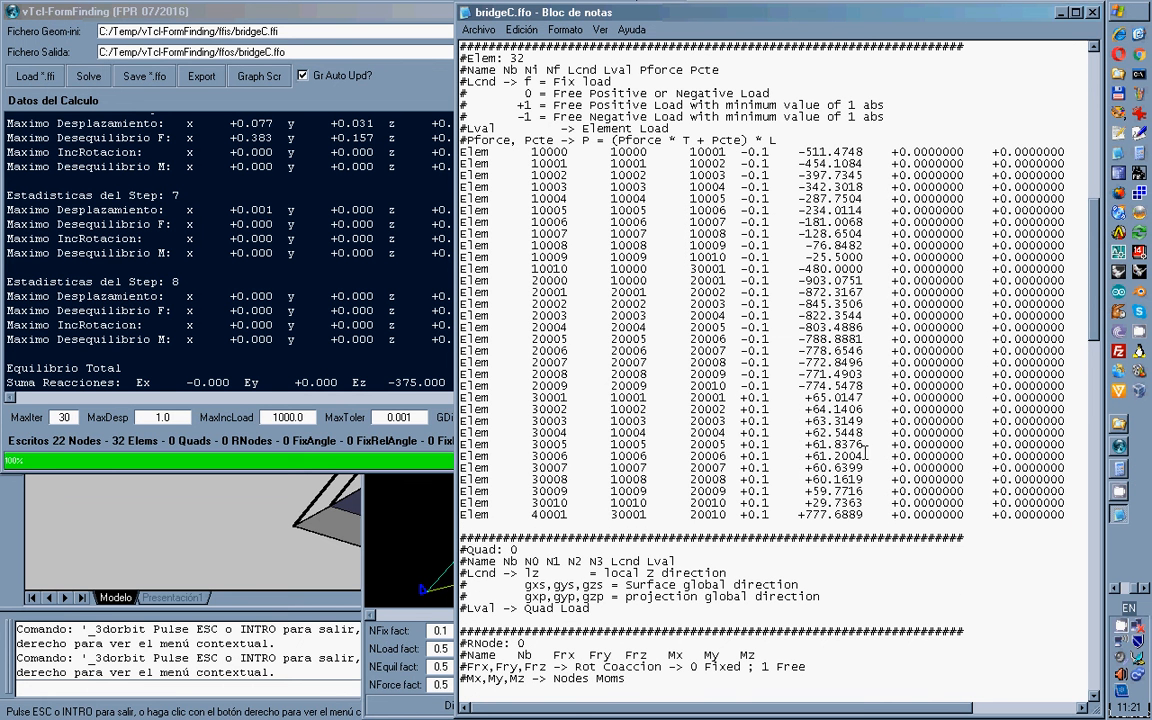
left_click_drag(1097, 270, 1097, 534)
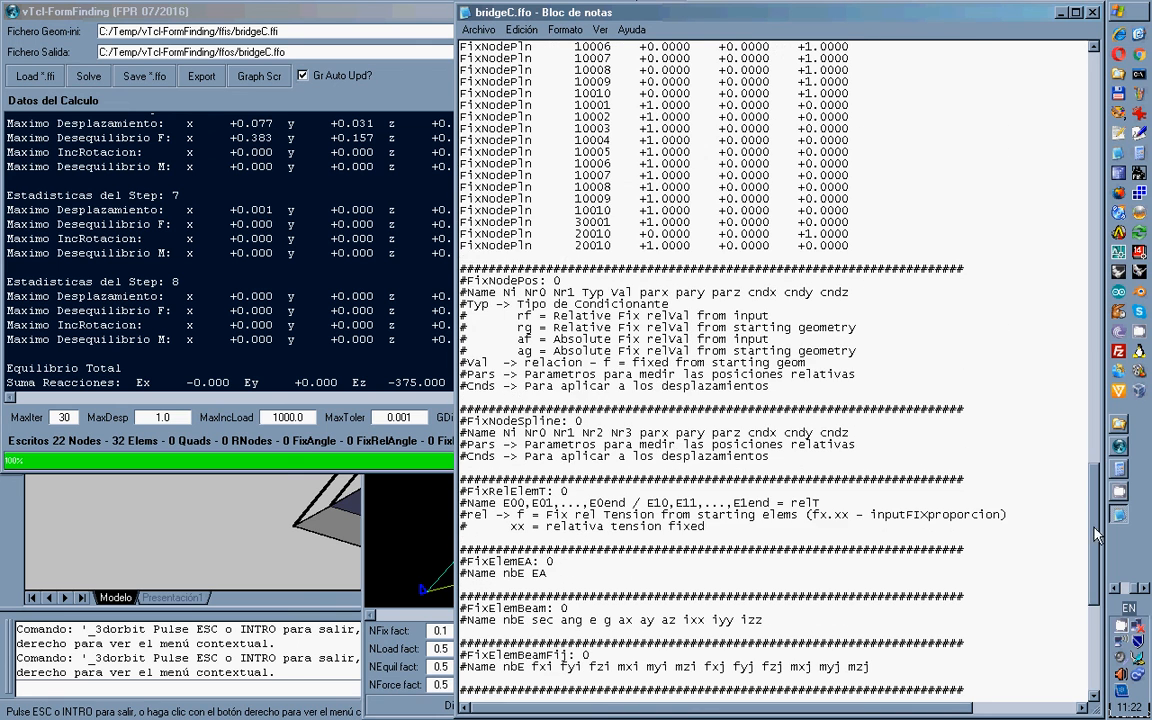
left_click(1093, 12)
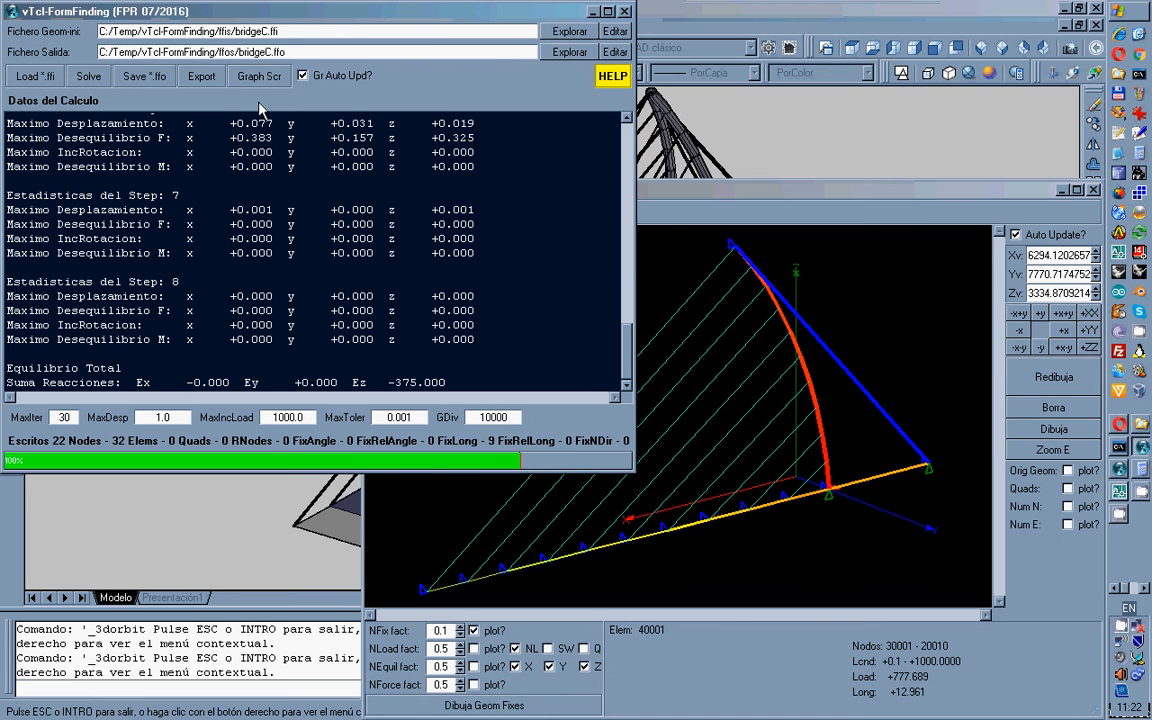
Evaluate the Deck, Mast, Cable and Stay Cable export groups with Sym XZ on, targeting bridgeC.dxf.
left_click(204, 78)
left_click_drag(331, 126, 440, 80)
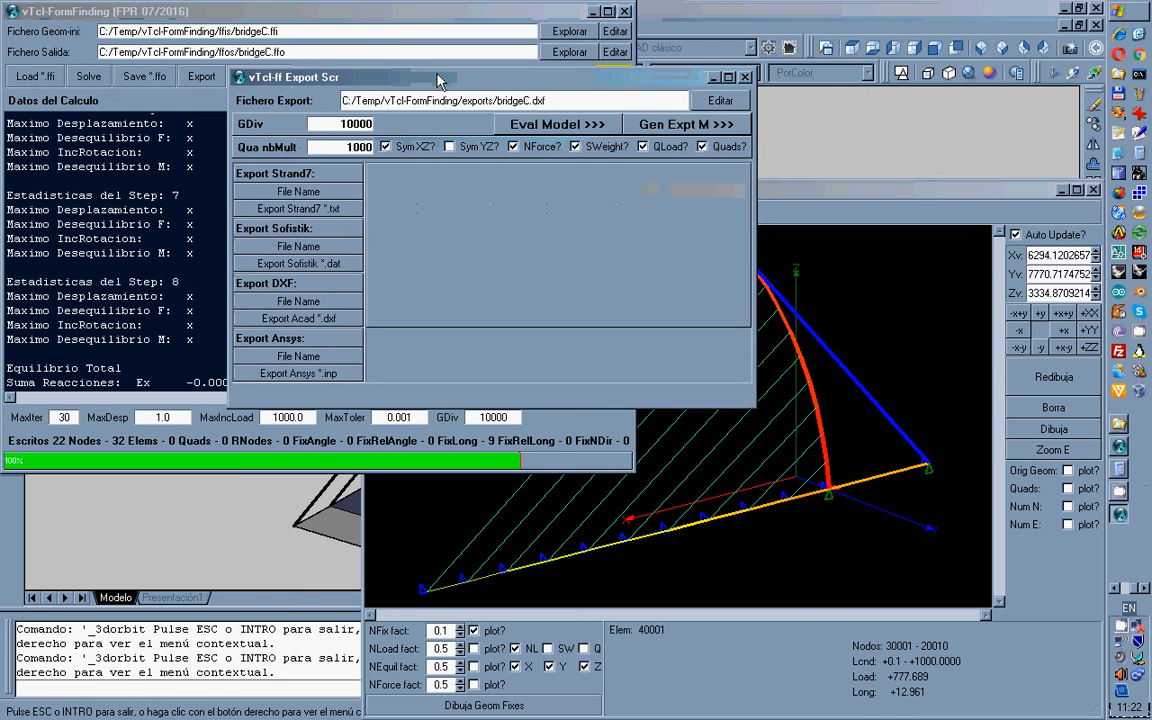
left_click(574, 126)
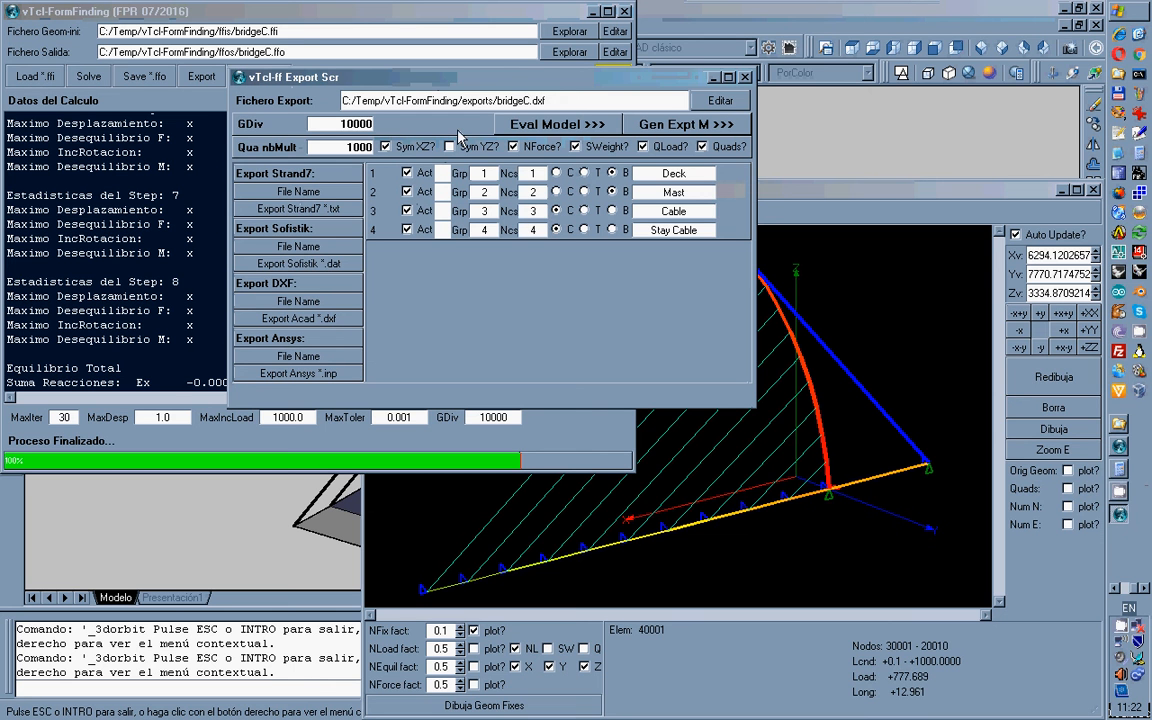
left_click(388, 148)
left_click(388, 148)
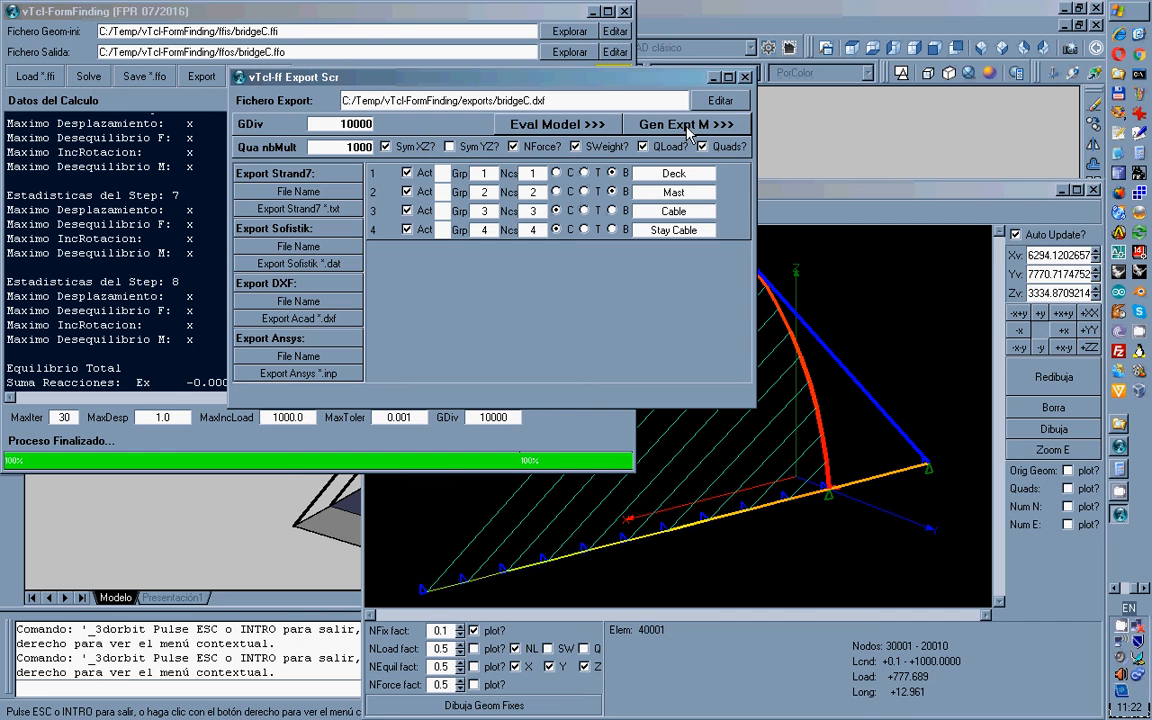
left_click(314, 308)
left_click(568, 437)
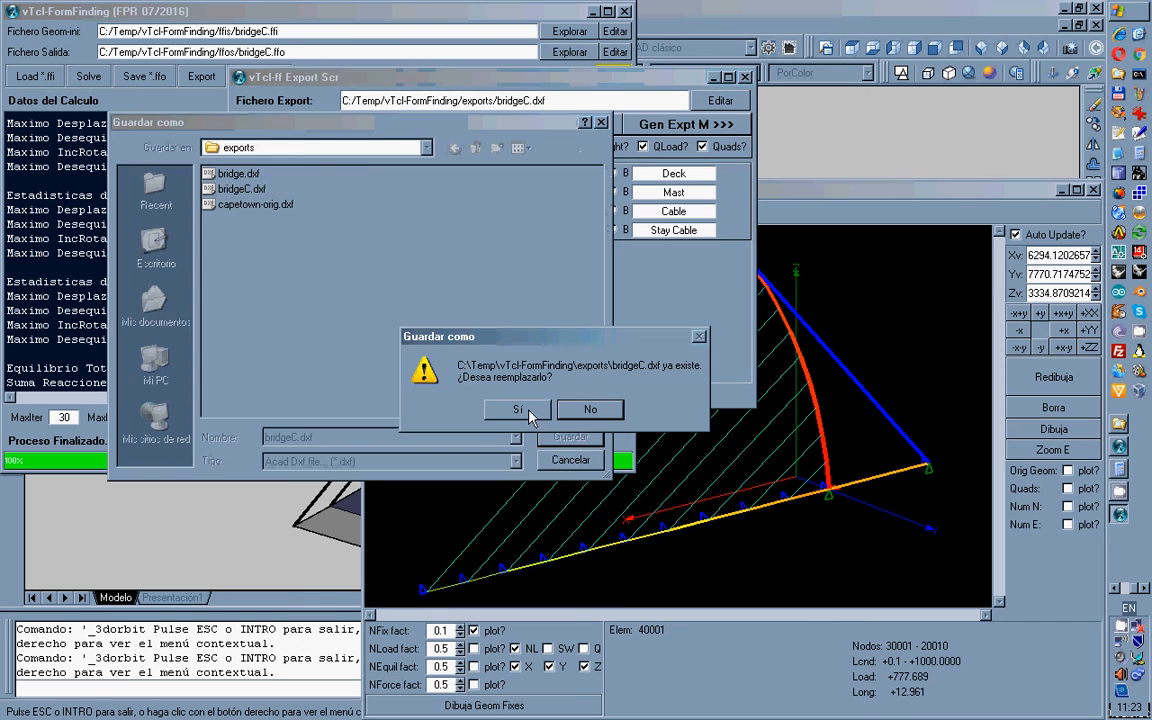
Overwrite and export bridgeC.dxf, dismiss the file-open error, and switch to AutoCAD's 3-D bridge.
left_click(531, 416)
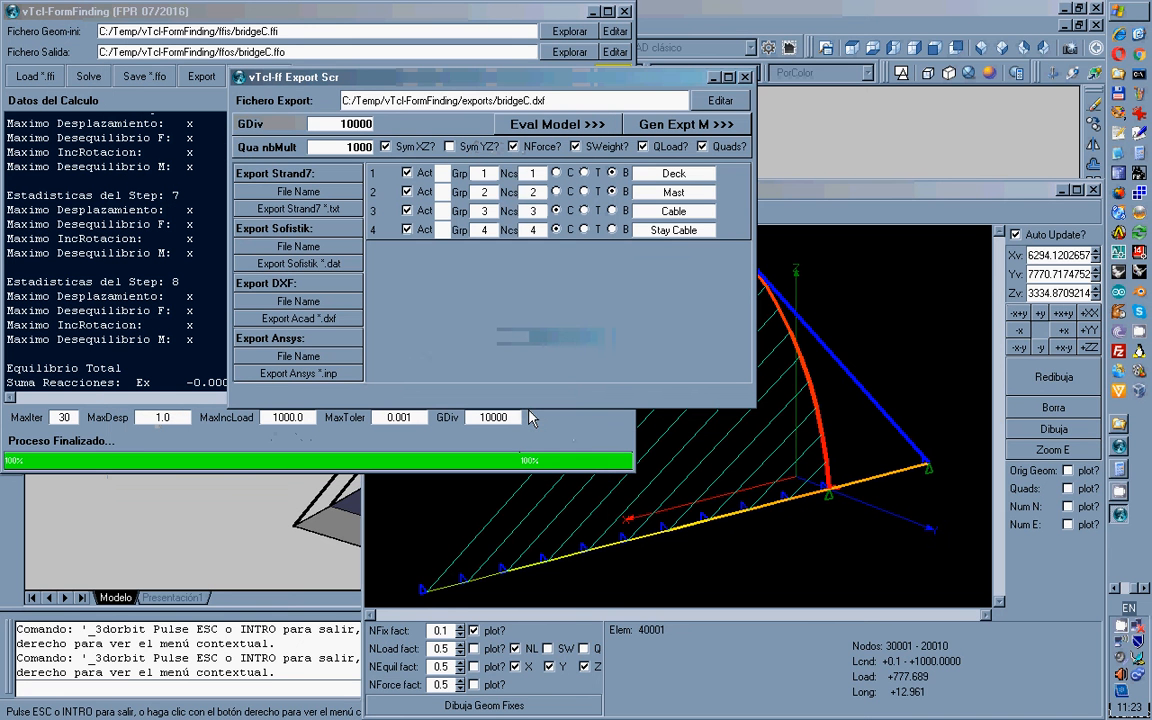
left_click(324, 325)
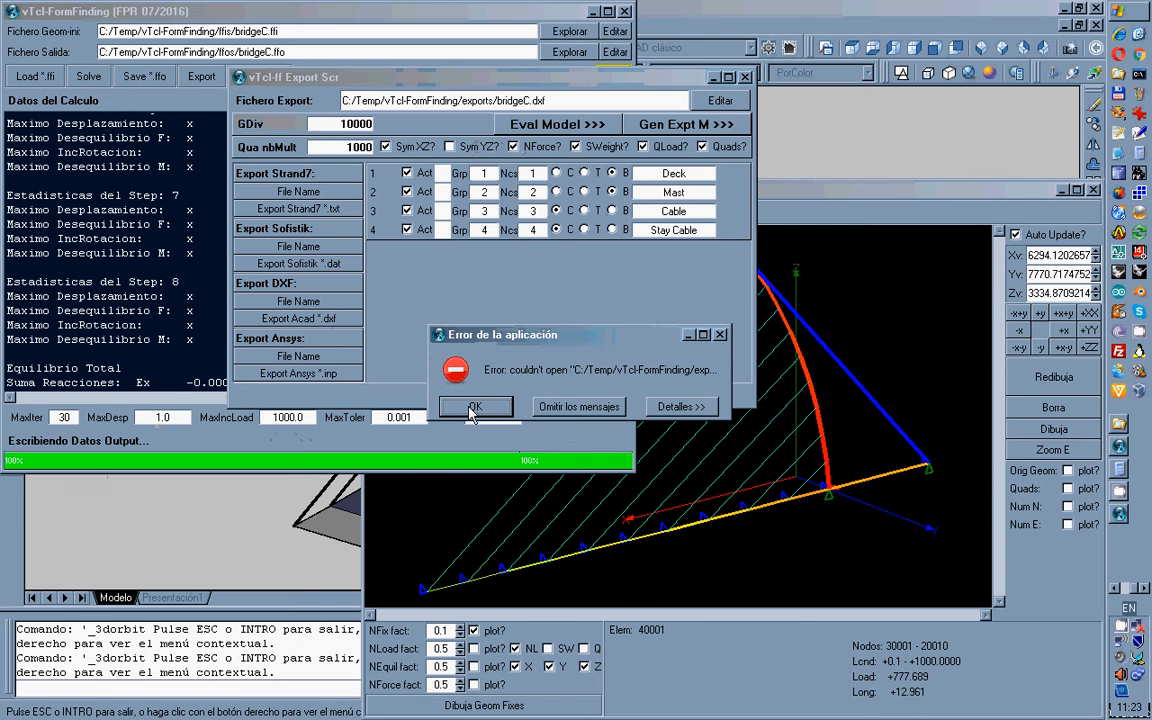
left_click(474, 412)
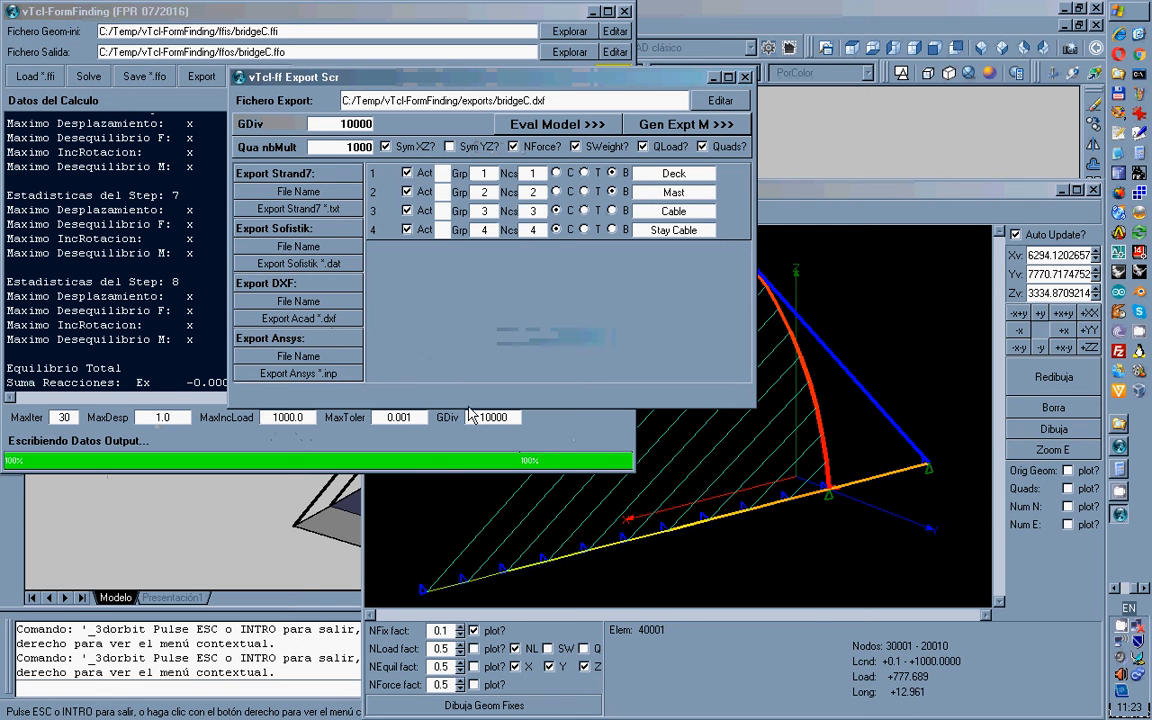
left_click(1114, 590)
left_click(1119, 514)
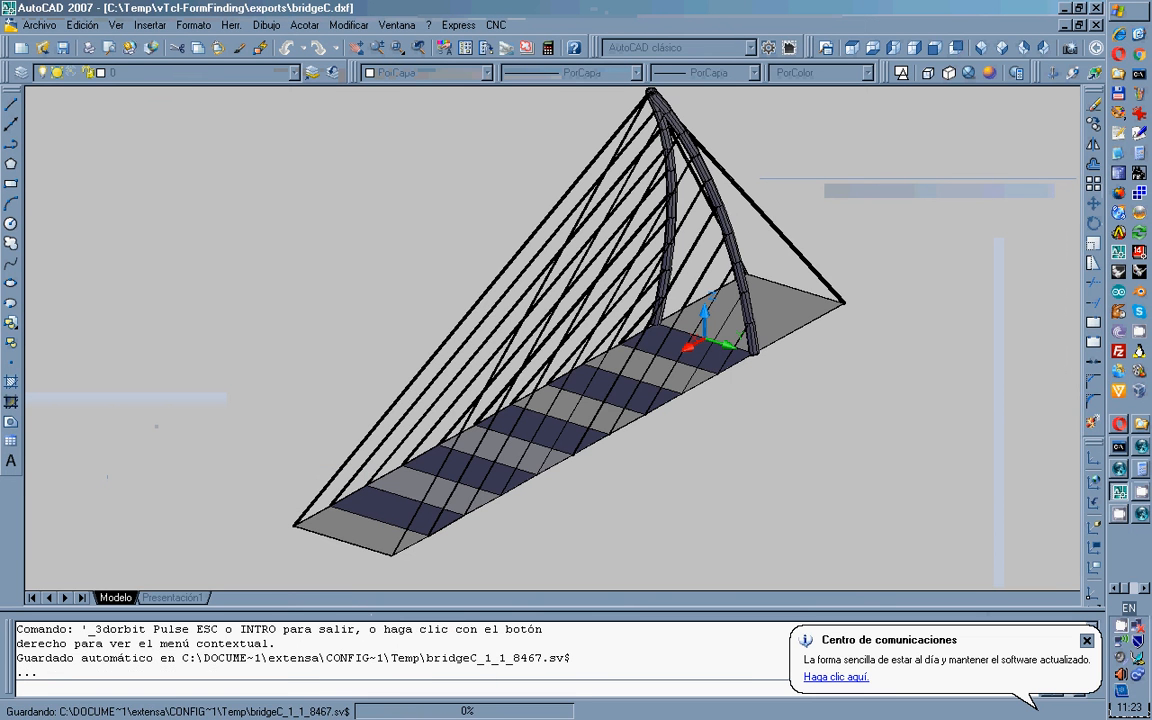
Close bridgeC.dxf in AutoCAD without saving and go back to the vTcl-FormFinding export window.
key("Escape")
key("ctrl+F4")
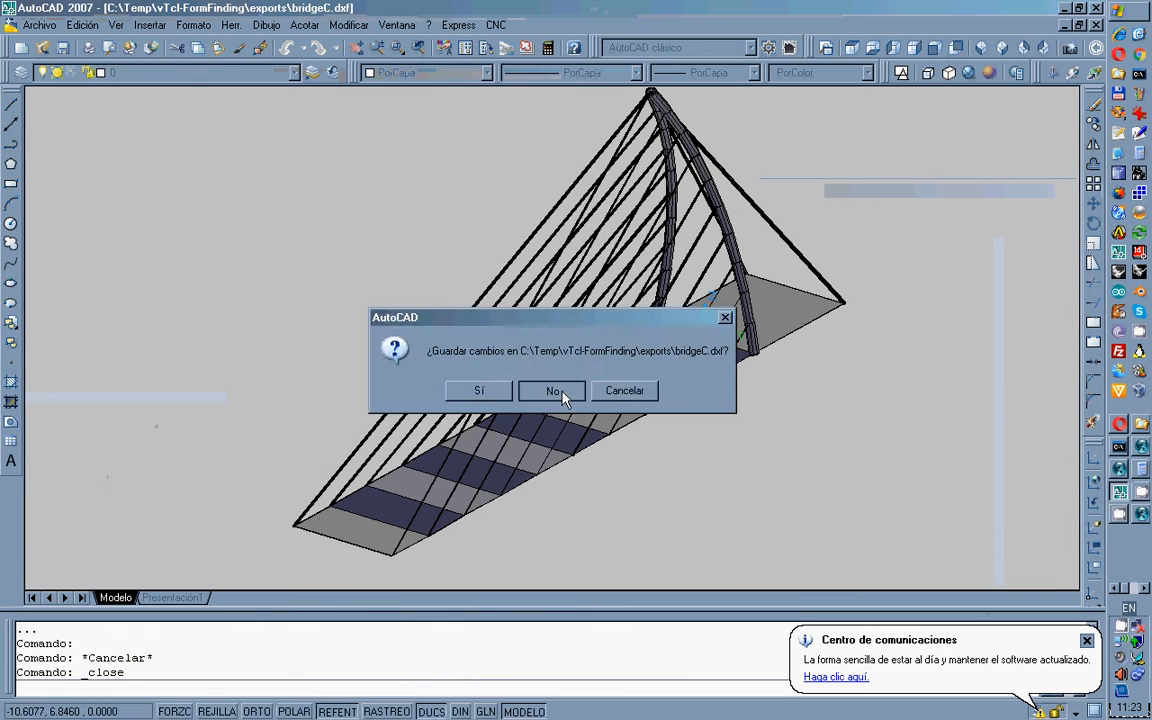
left_click(562, 394)
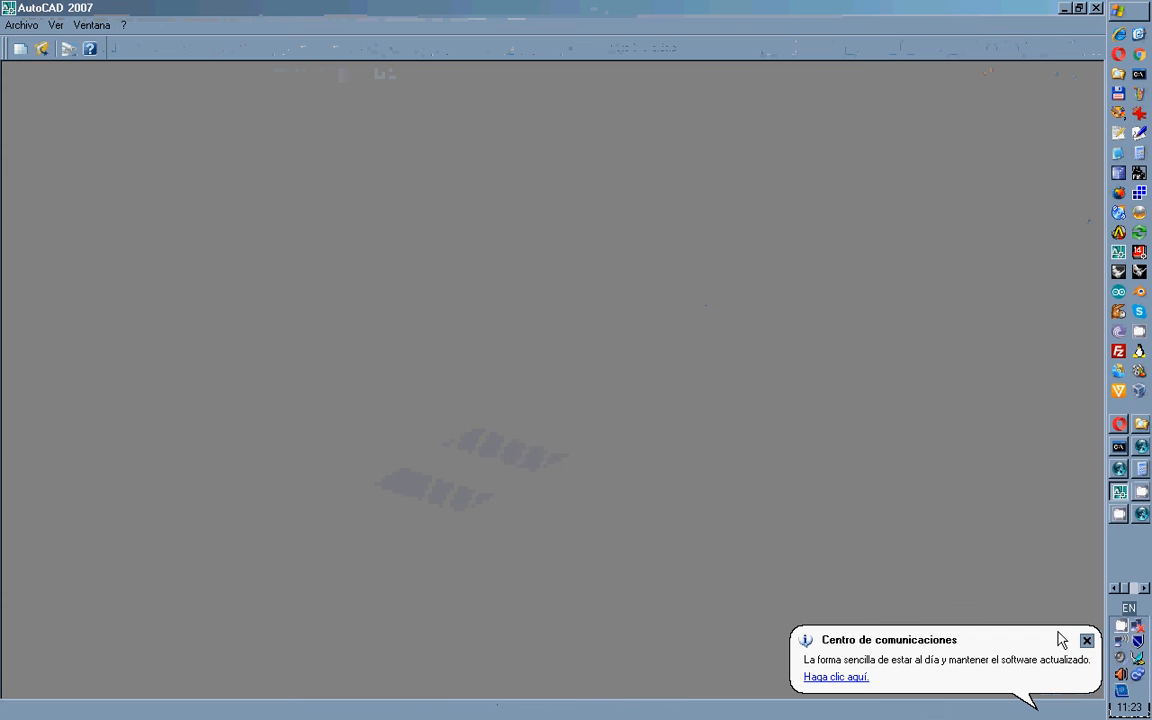
left_click(1087, 640)
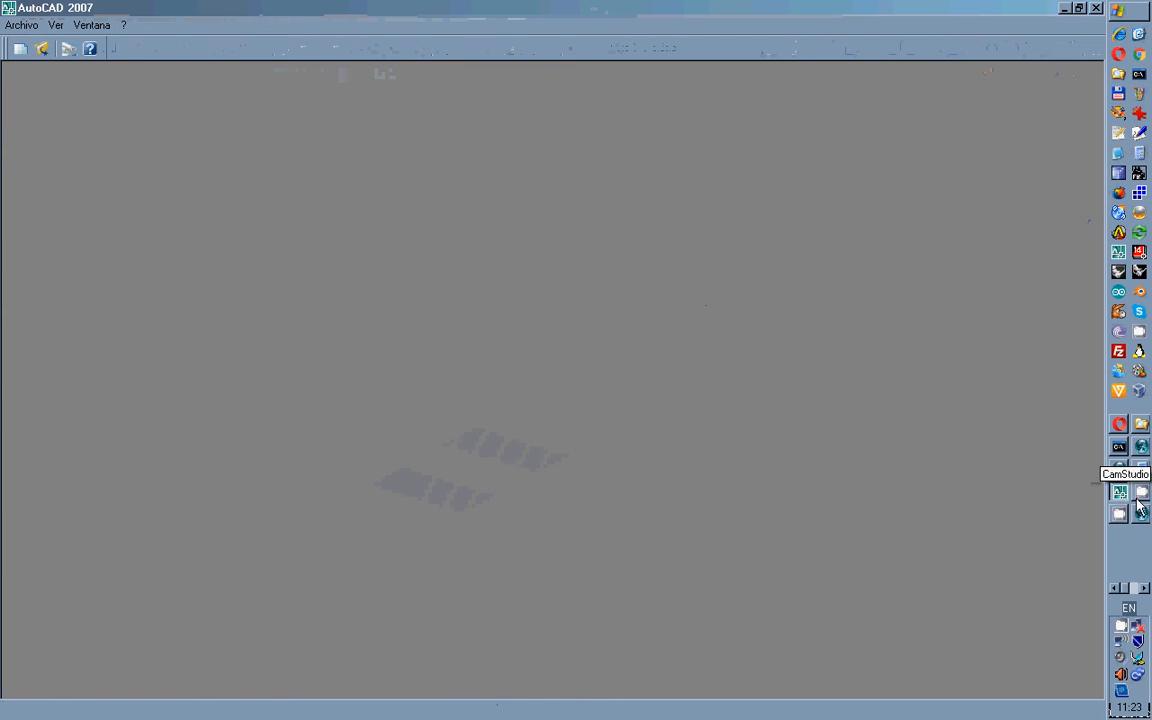
left_click(1142, 449)
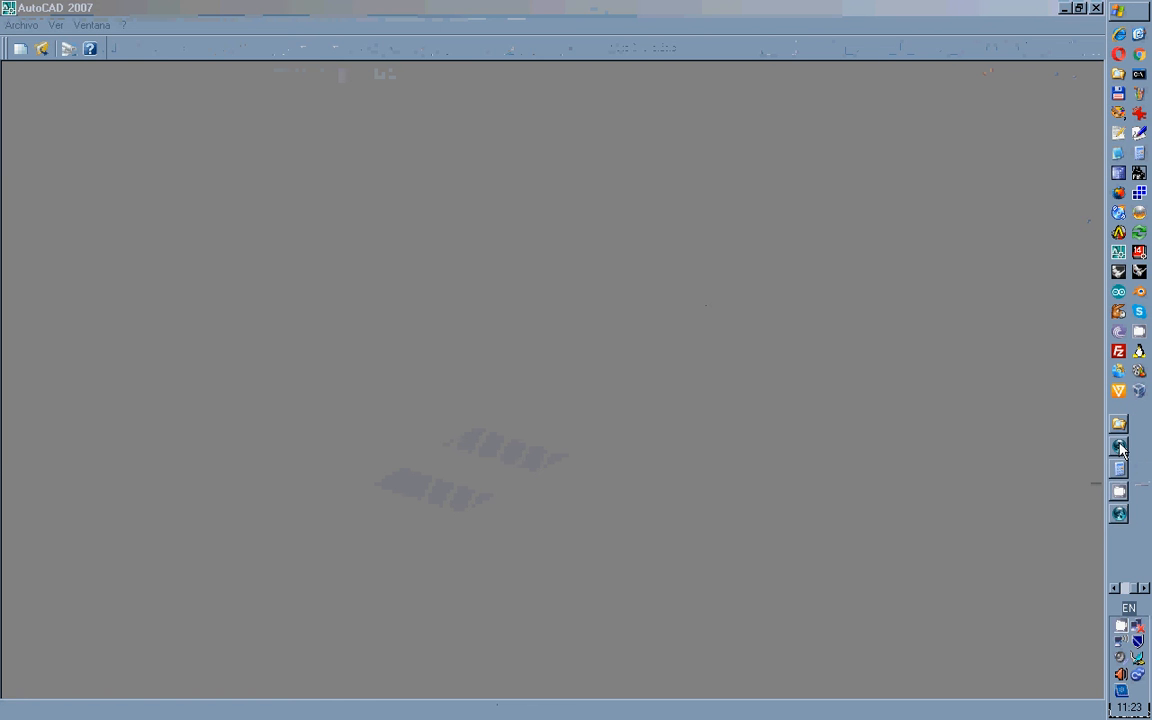
left_click(1120, 448)
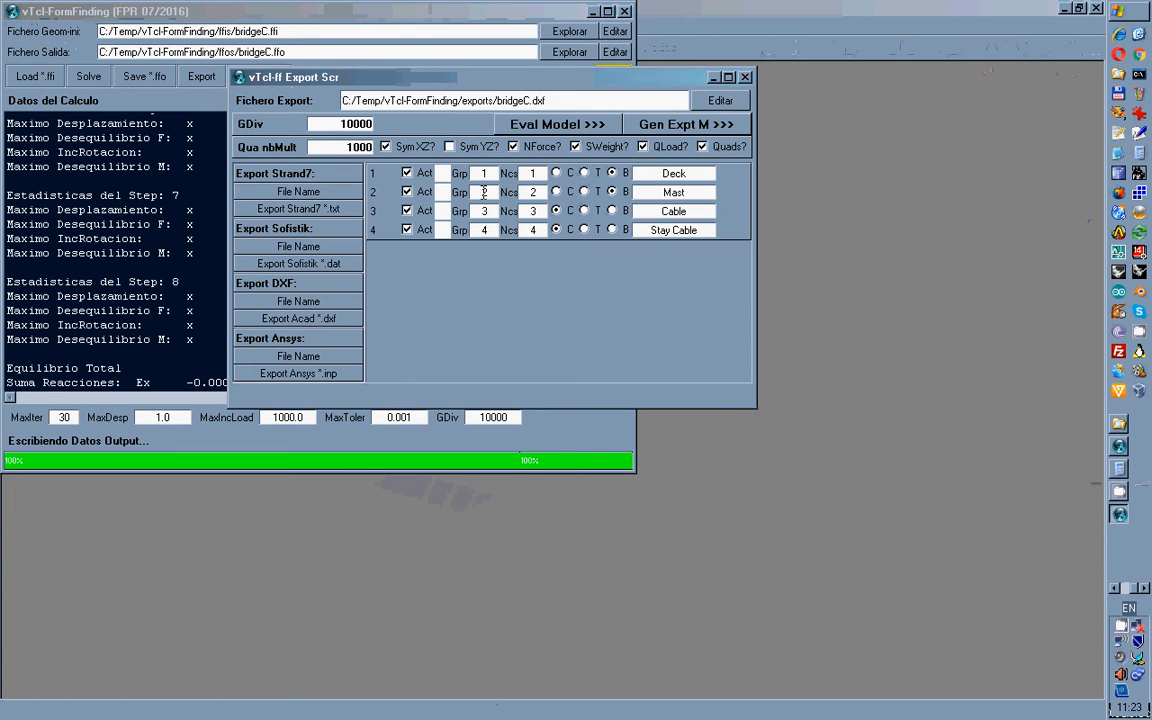
Export the bridge as DXF and as the SOFiSTiK file bridgeC.dat.
left_click(323, 319)
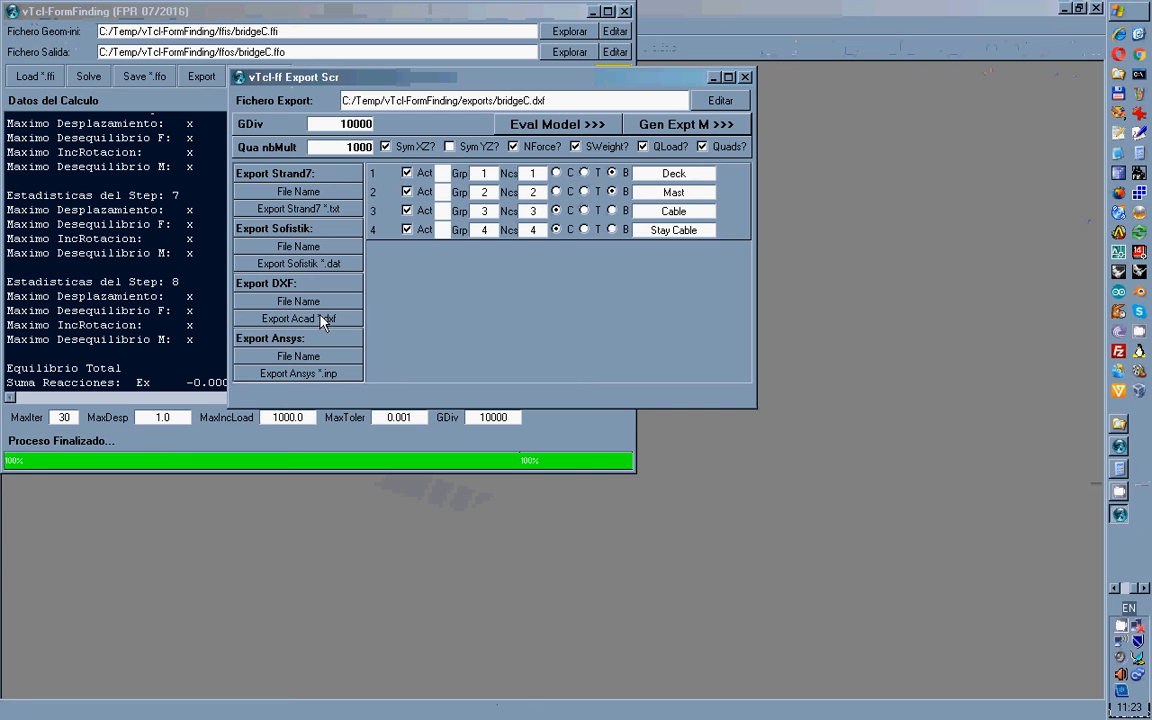
left_click(305, 247)
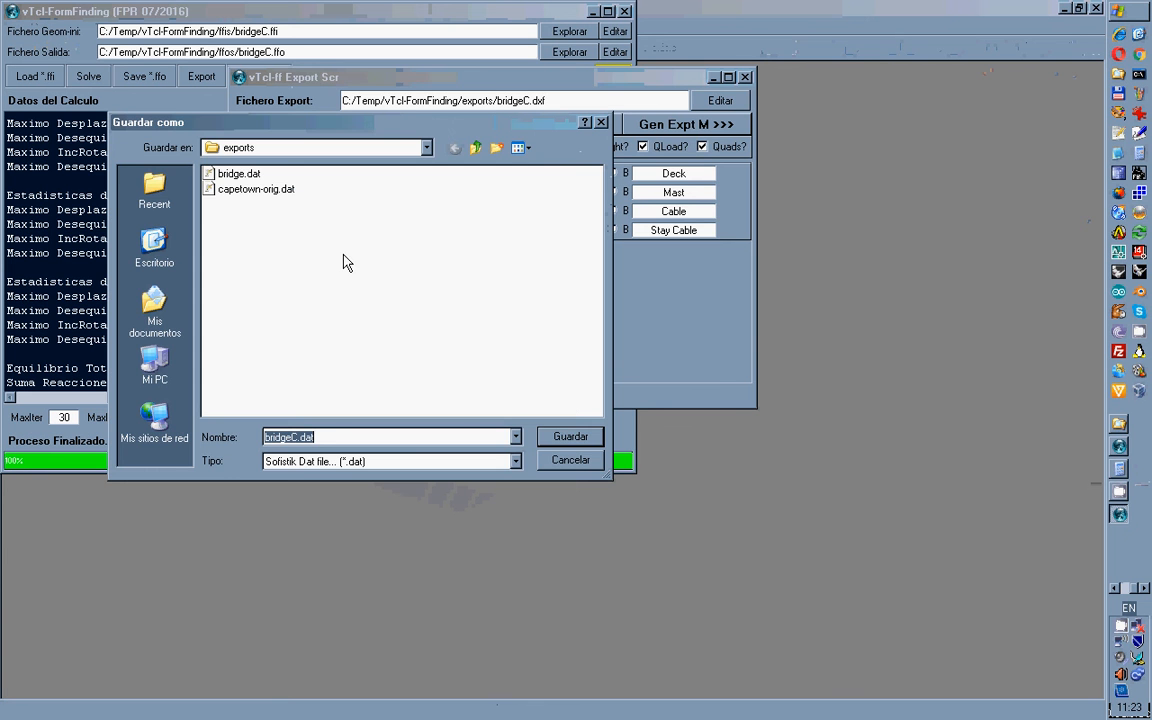
left_click(570, 438)
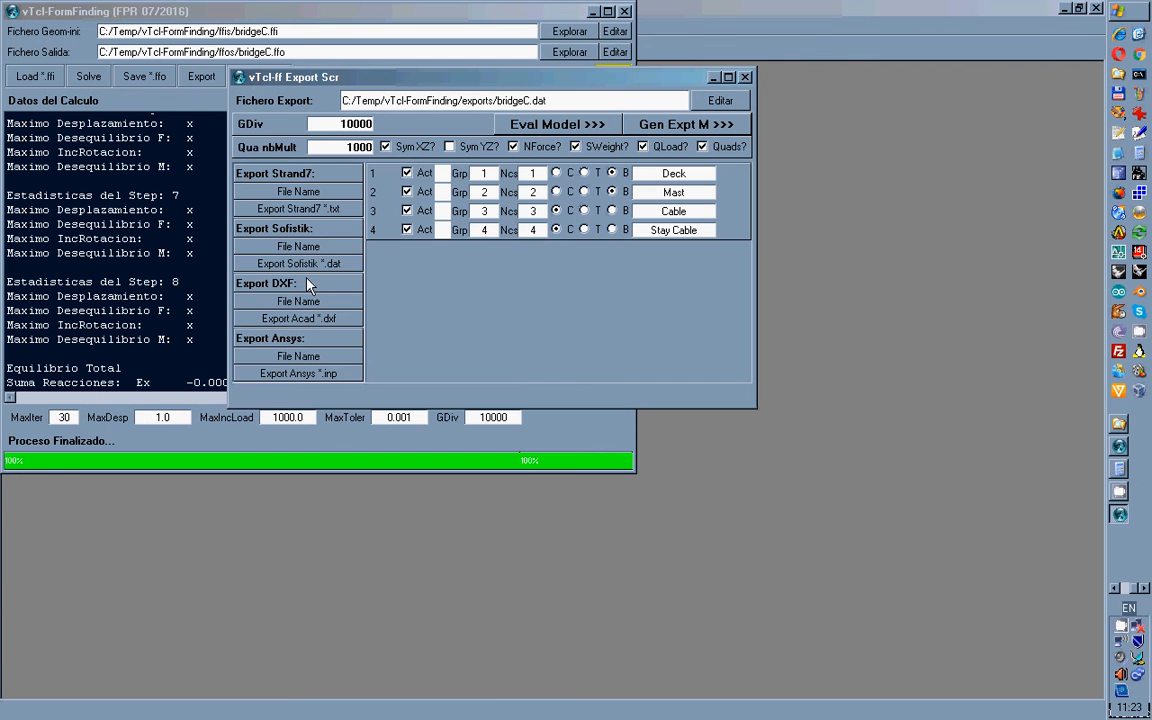
left_click(295, 265)
Close vTcl-FormFinding and open exports\bridgeC.dxf in AutoCAD from Explorer.
left_click(744, 78)
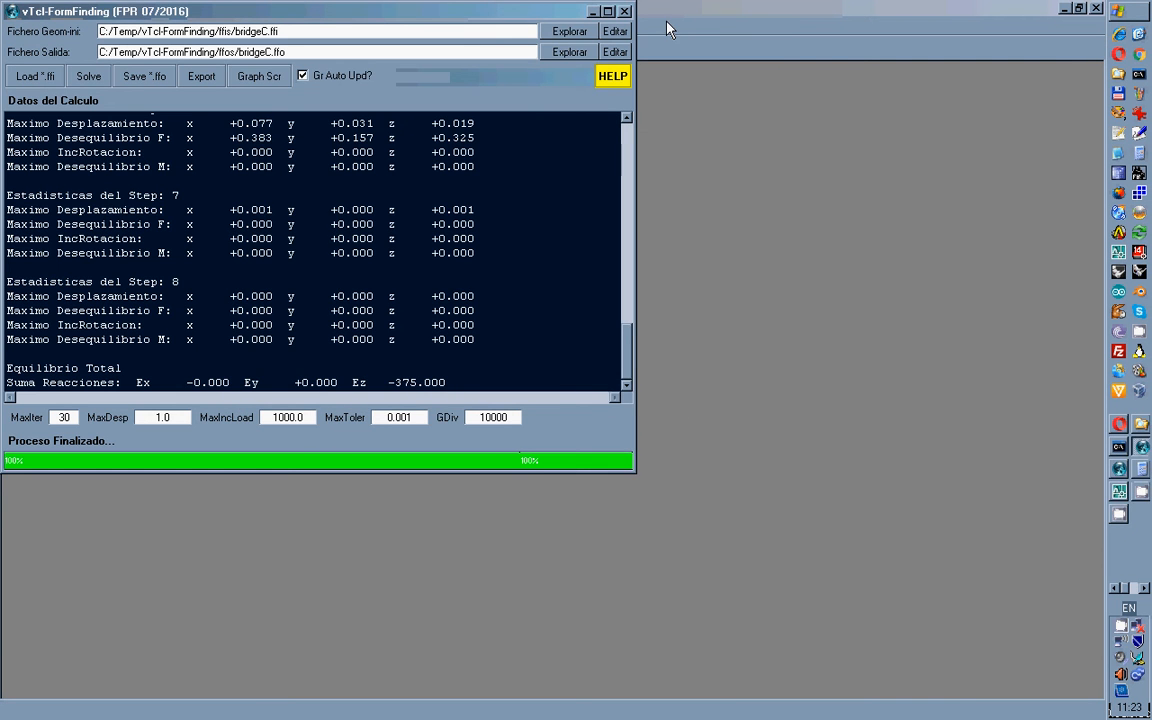
left_click(624, 11)
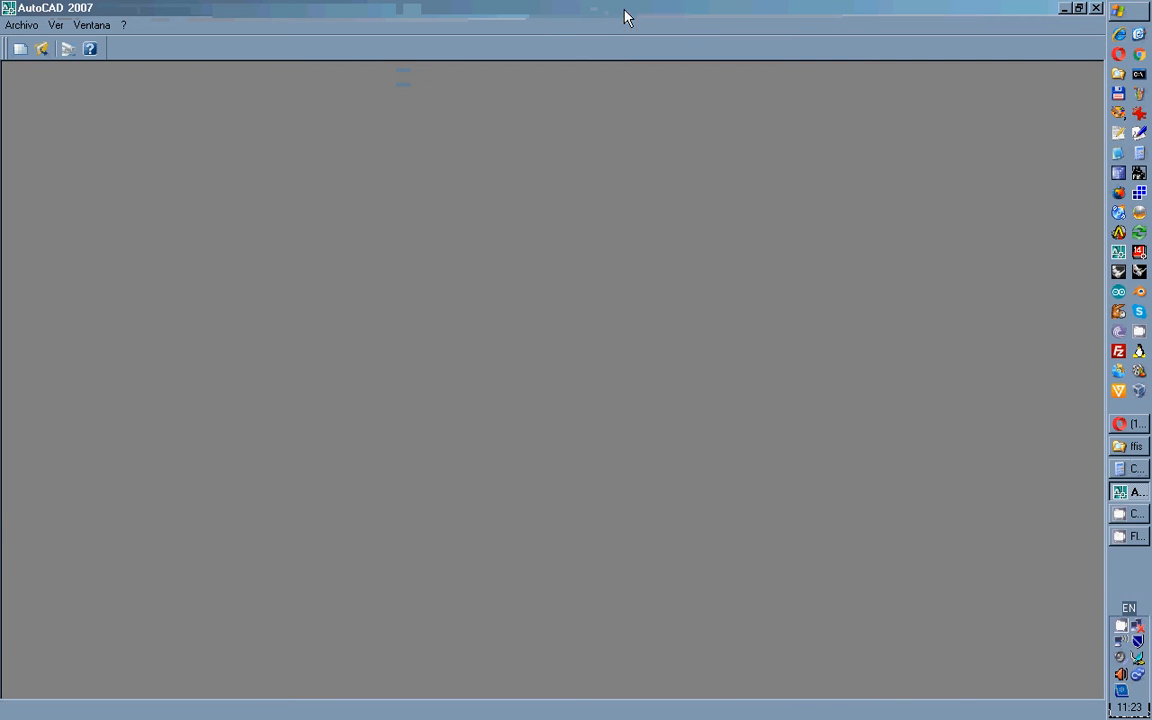
left_click(1121, 449)
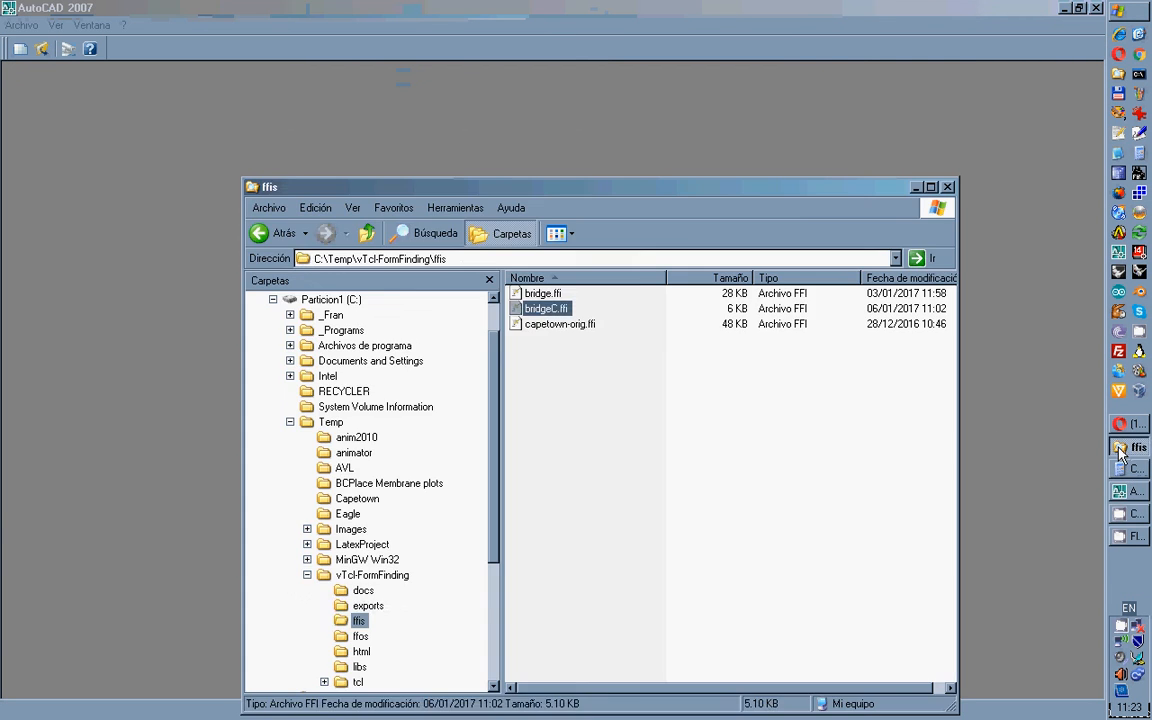
left_click(367, 605)
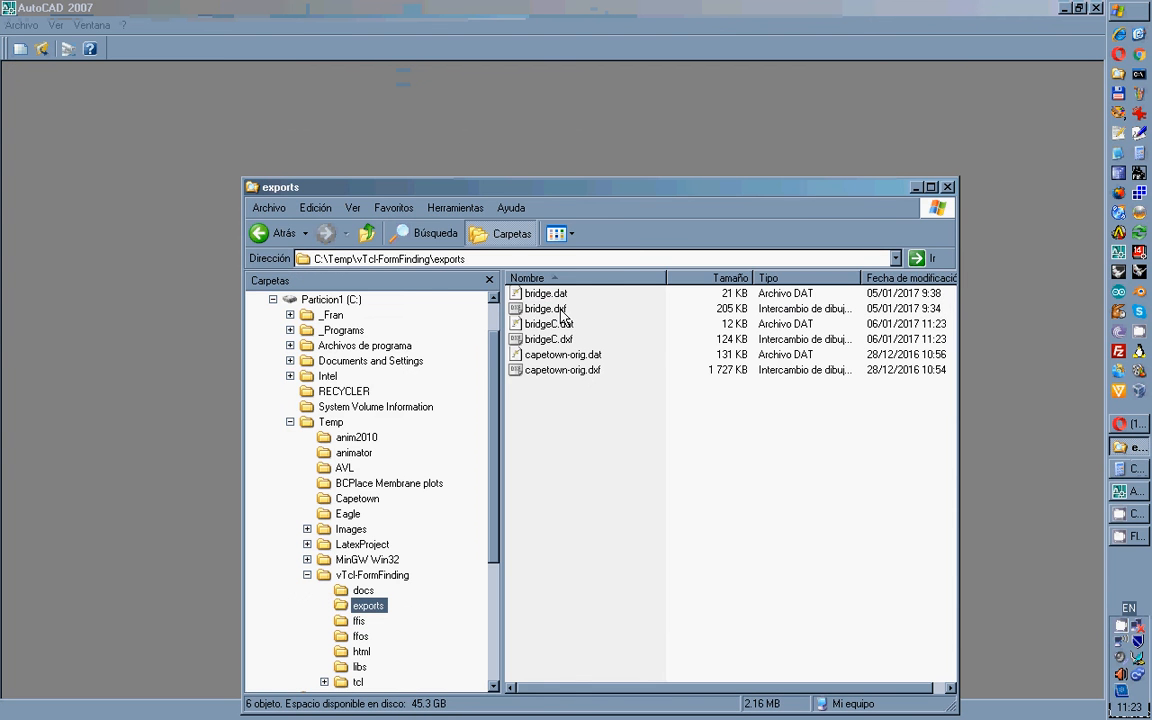
double_click(550, 340)
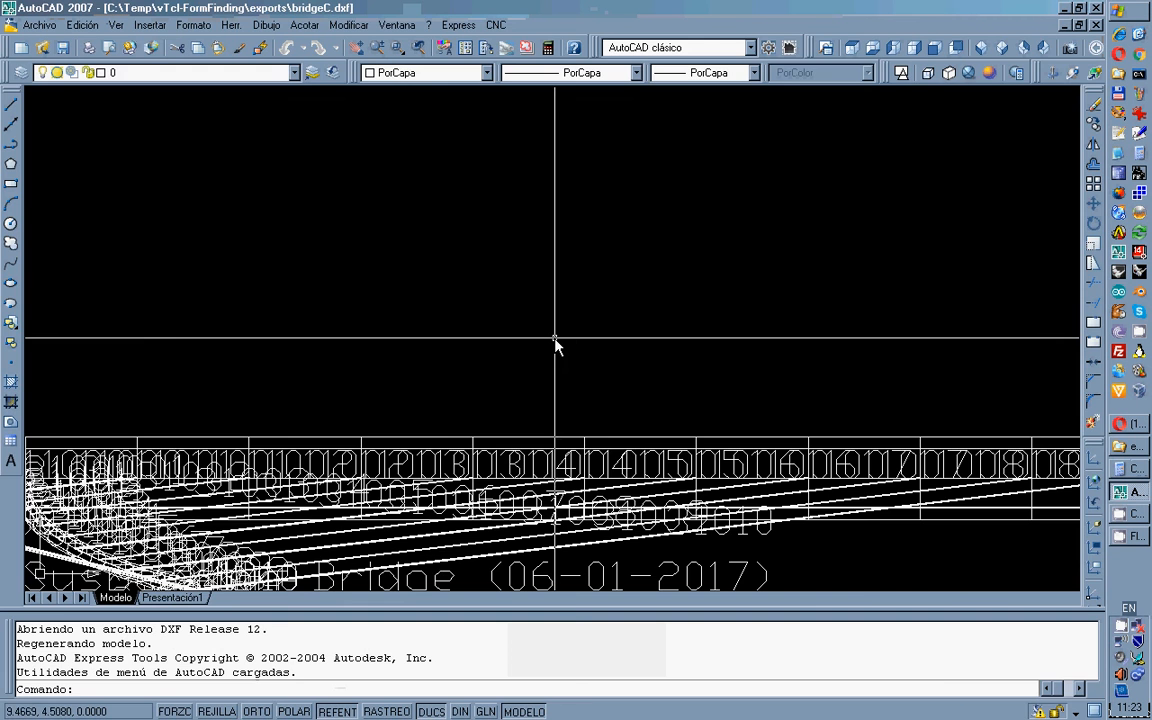
Freeze the Comment, ElemsN, NodesN and NodesP layers to hide all text and number labels.
left_click(167, 73)
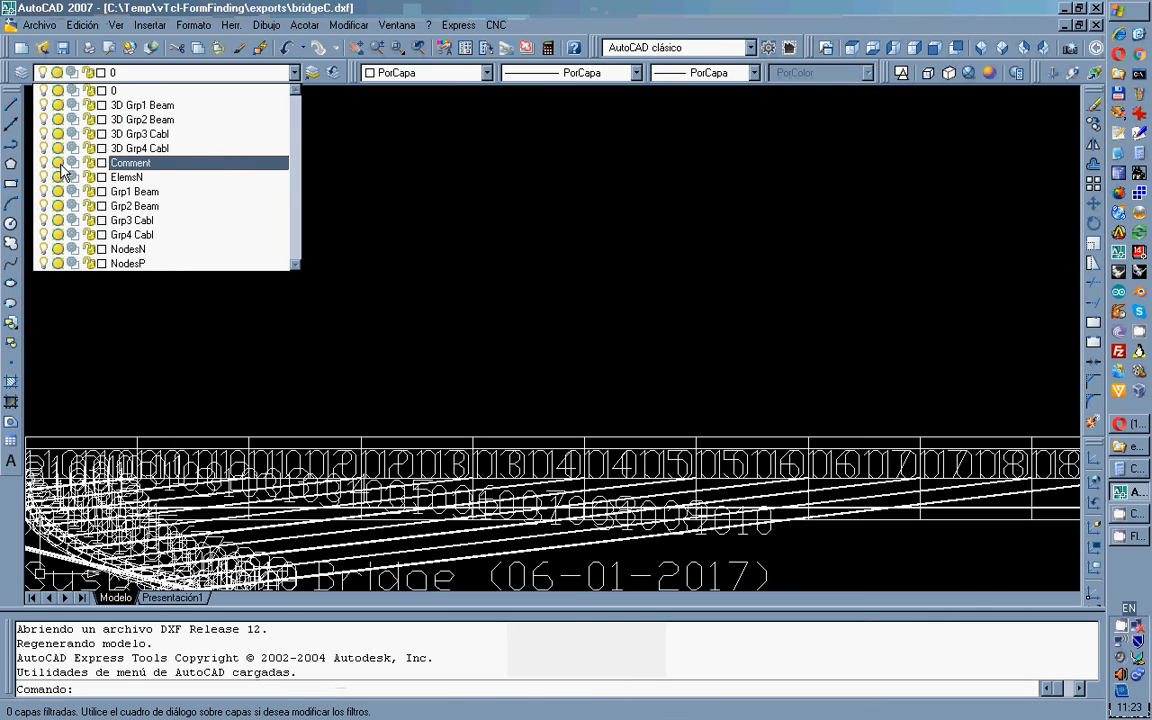
left_click(58, 162)
left_click(58, 177)
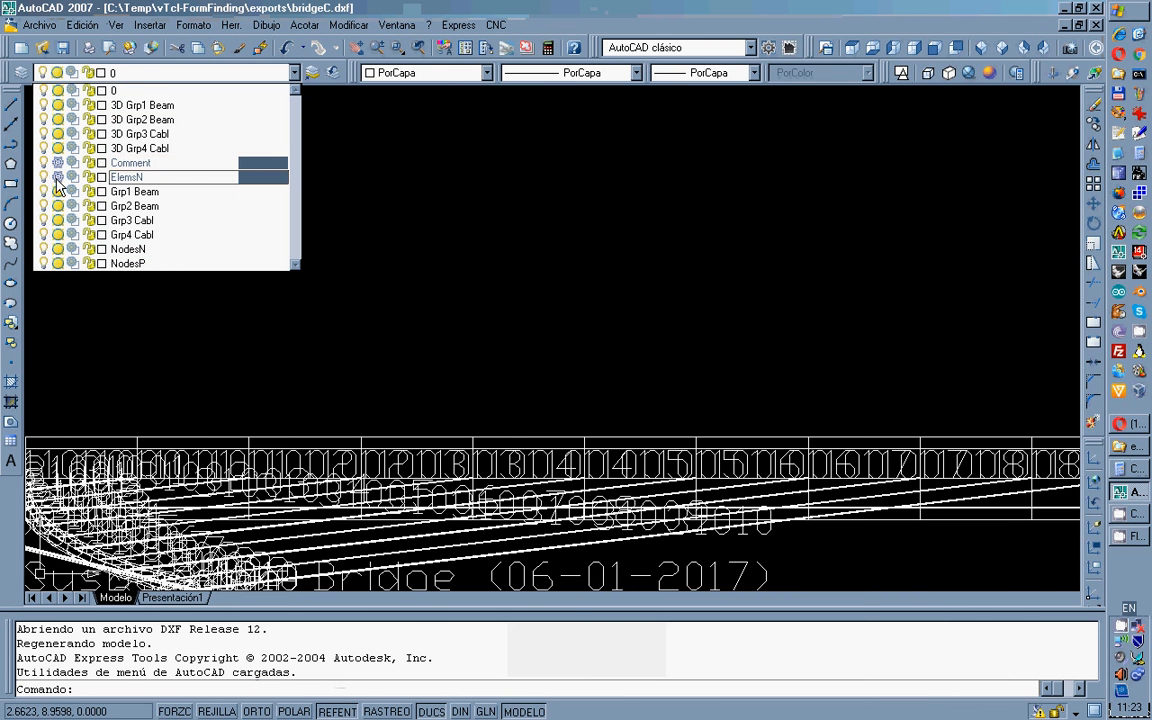
left_click(58, 250)
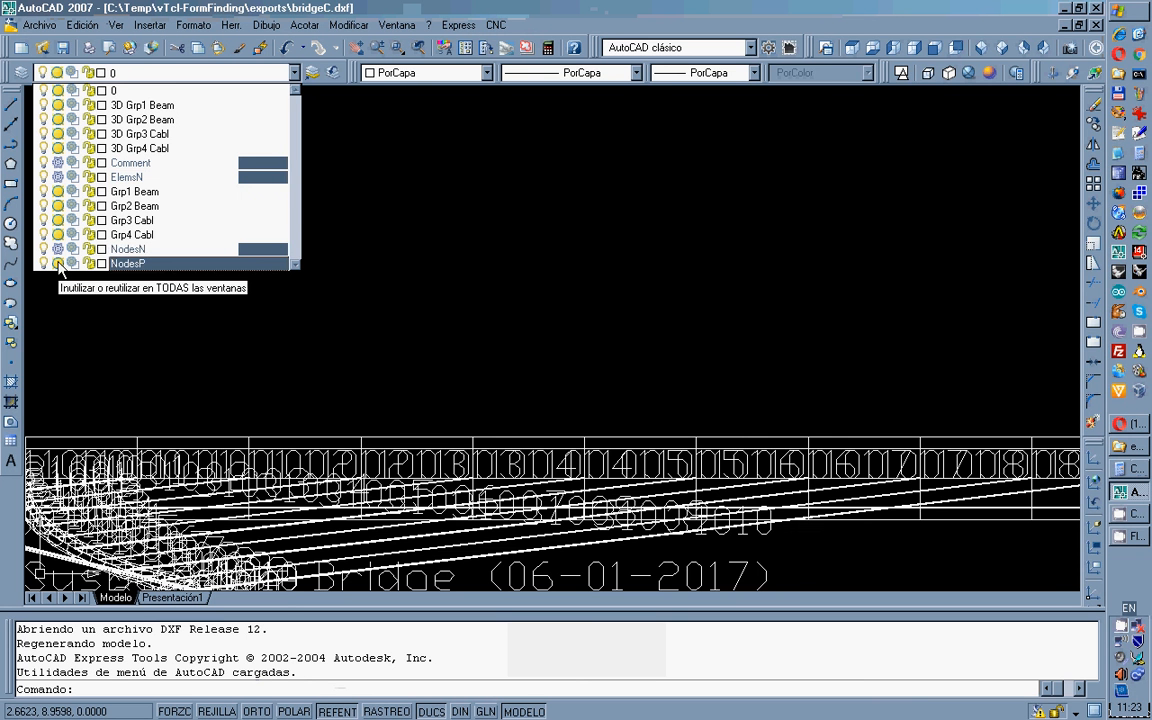
left_click(58, 263)
left_click(152, 321)
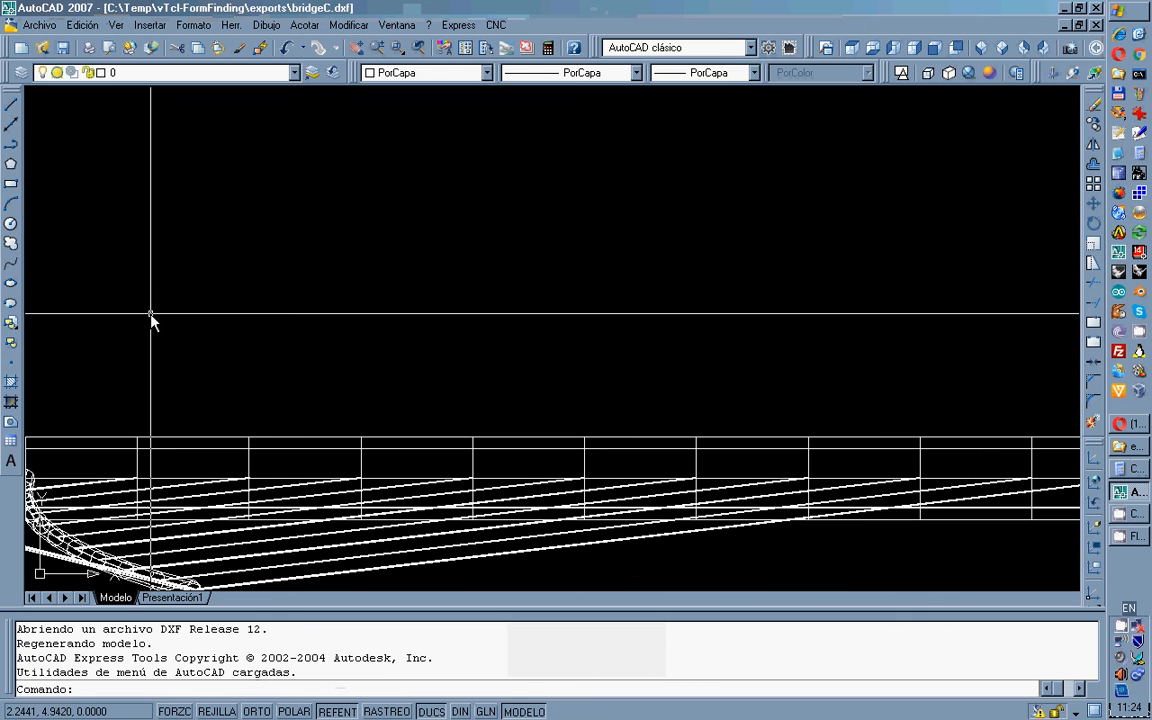
Show the bridge in SW Isometric with Conceptual shading and the 3D Grp1 Beam layer frozen.
left_click(998, 48)
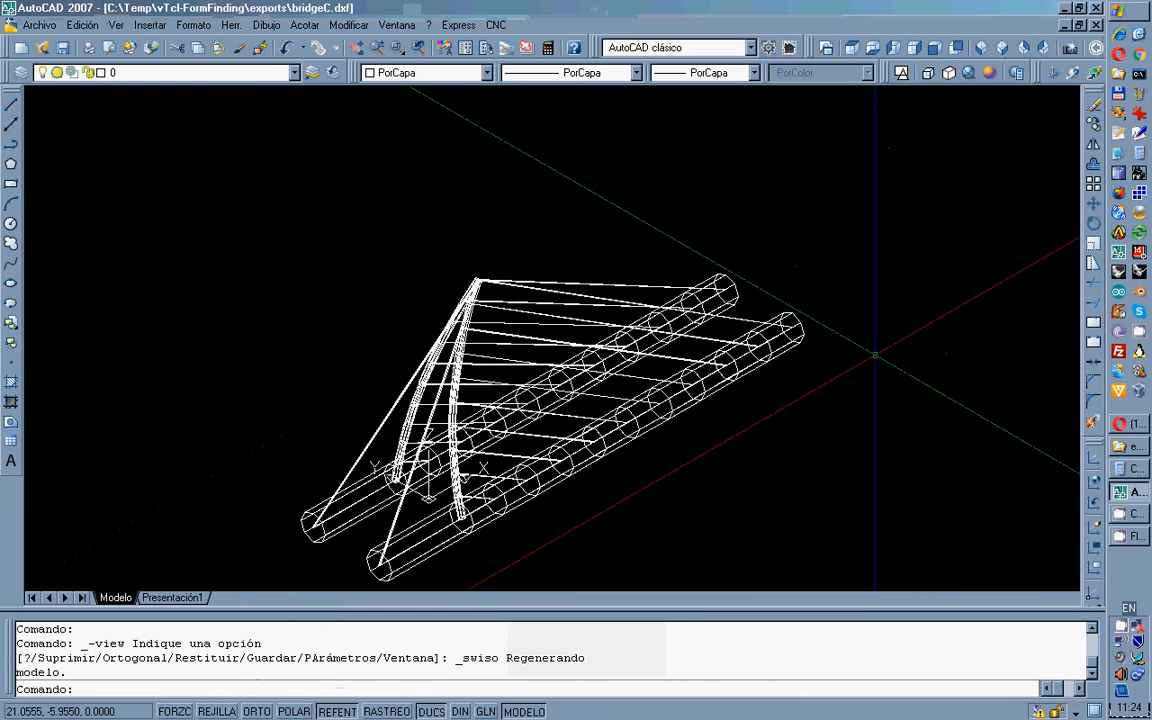
left_click(989, 72)
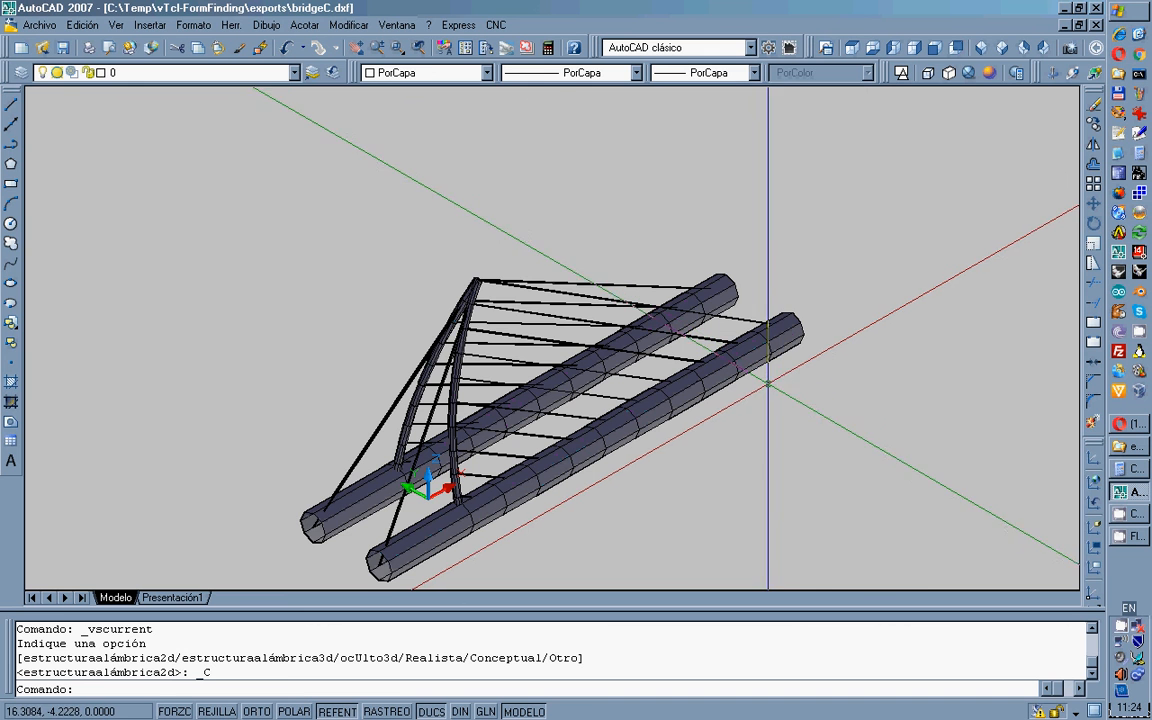
left_click(295, 74)
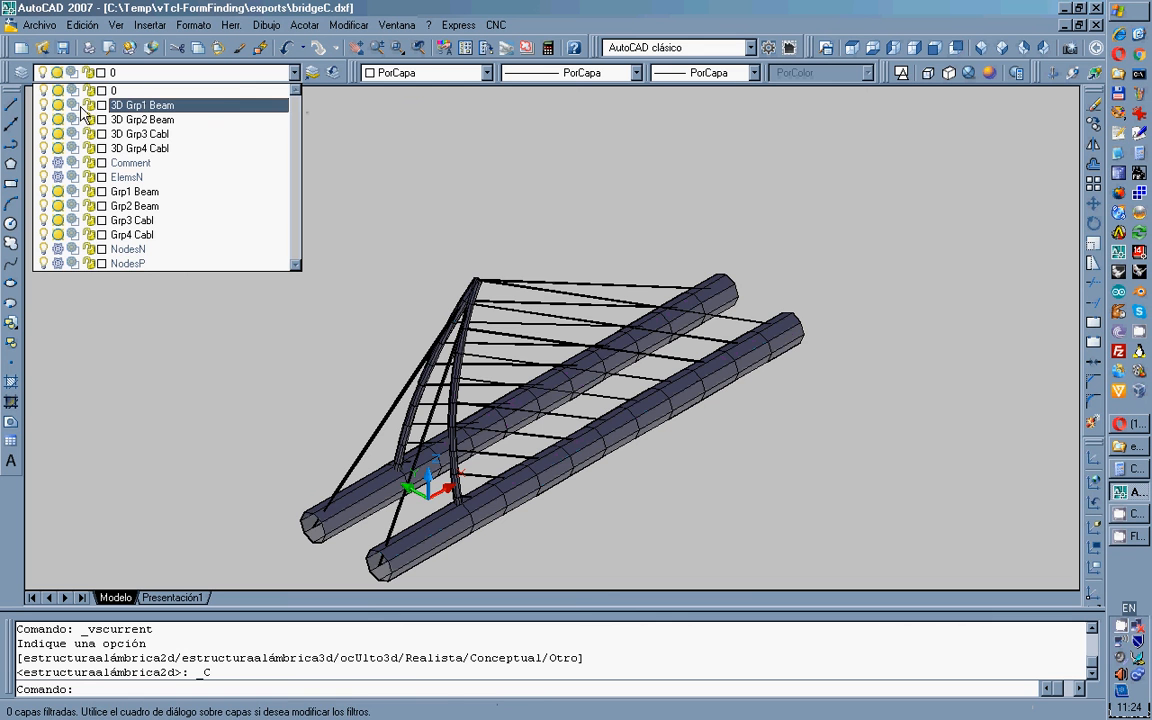
left_click(58, 106)
left_click(123, 355)
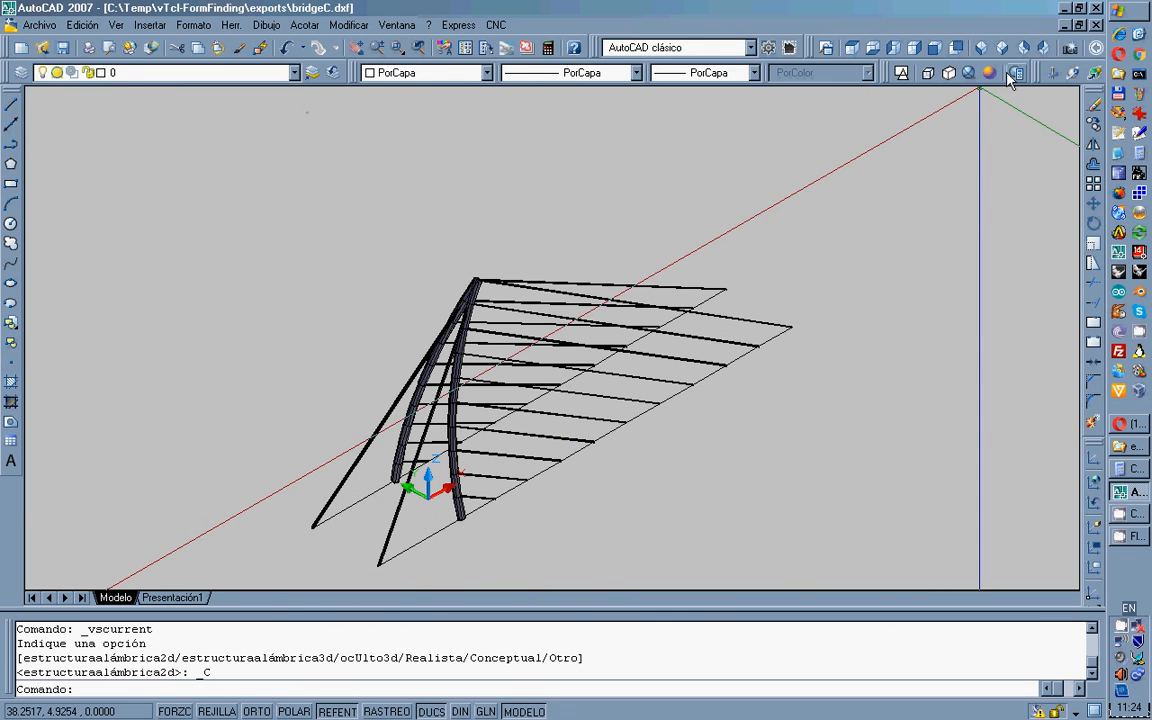
Inspect the bridge from Top, Left and Front views, then close bridgeC.dxf without saving.
left_click(851, 48)
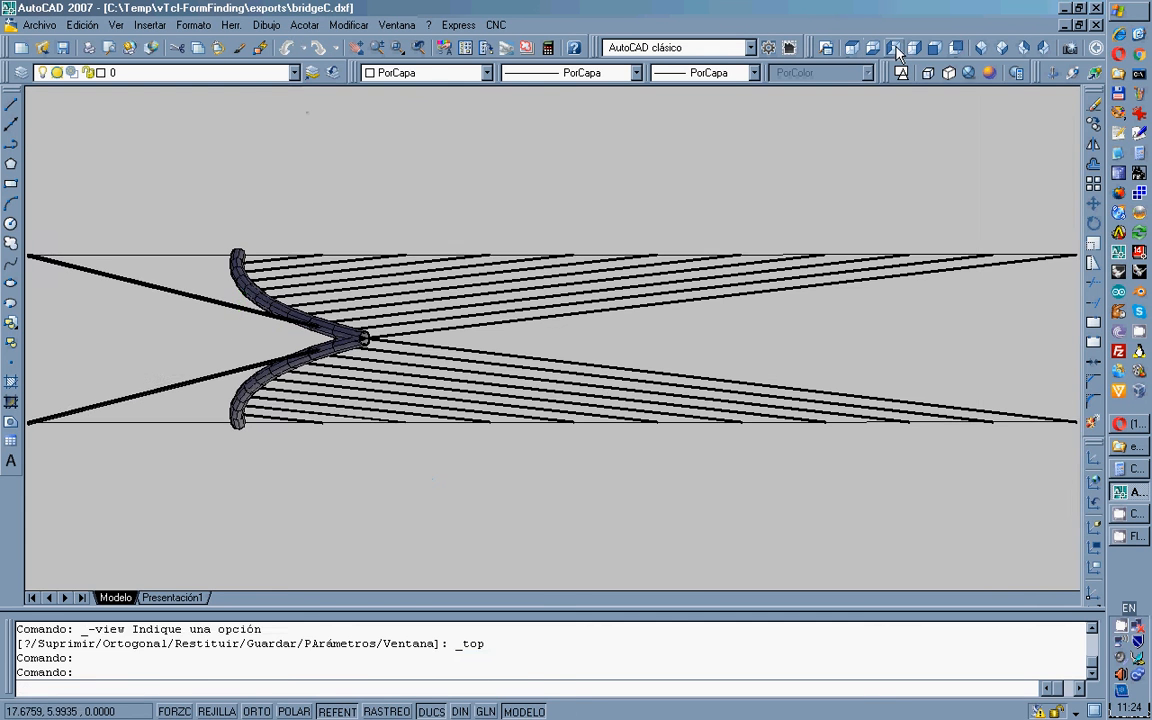
left_click(895, 50)
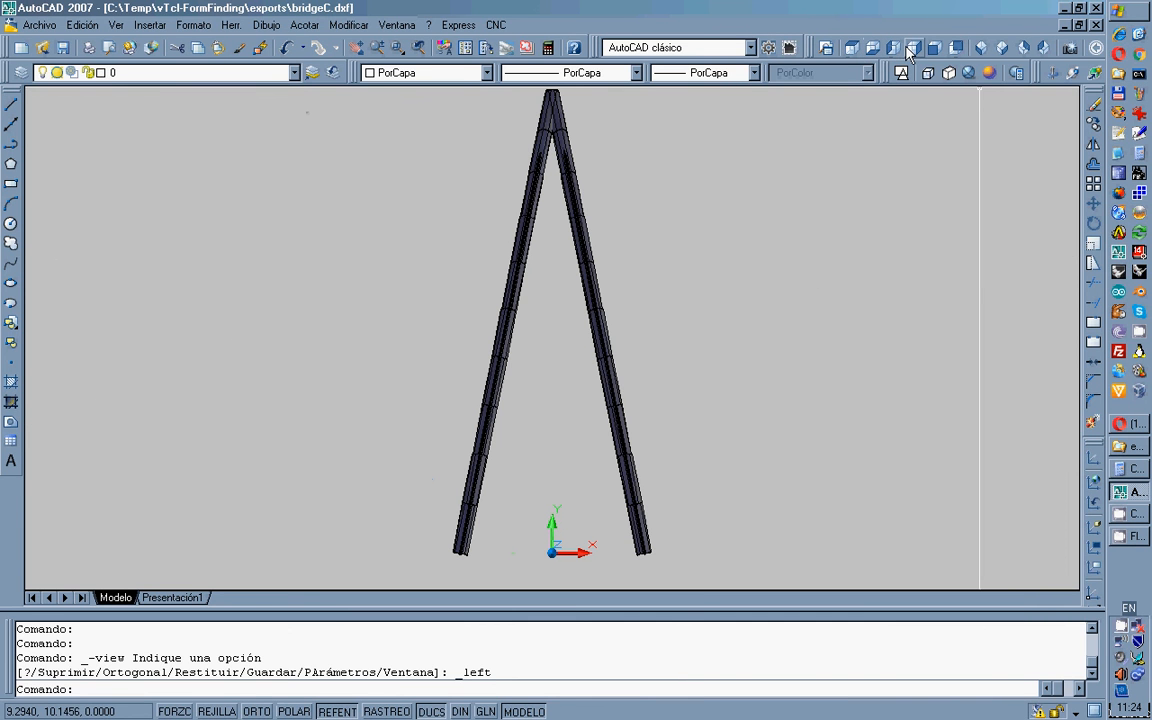
left_click(935, 48)
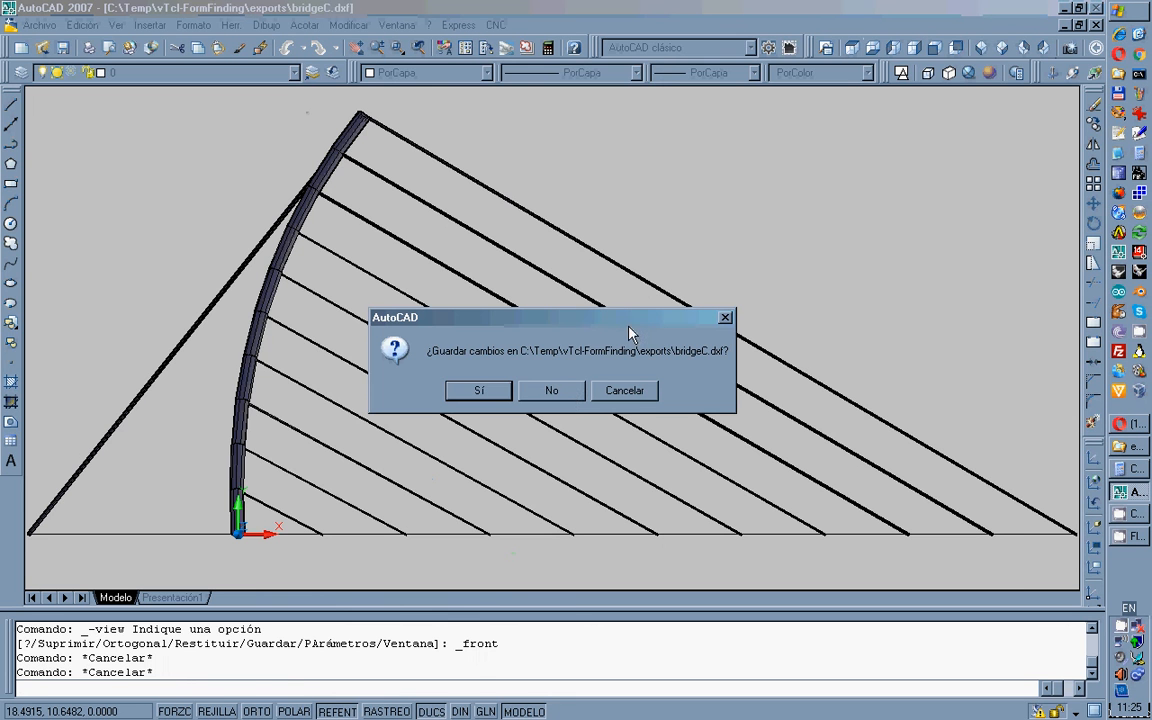
left_click(566, 392)
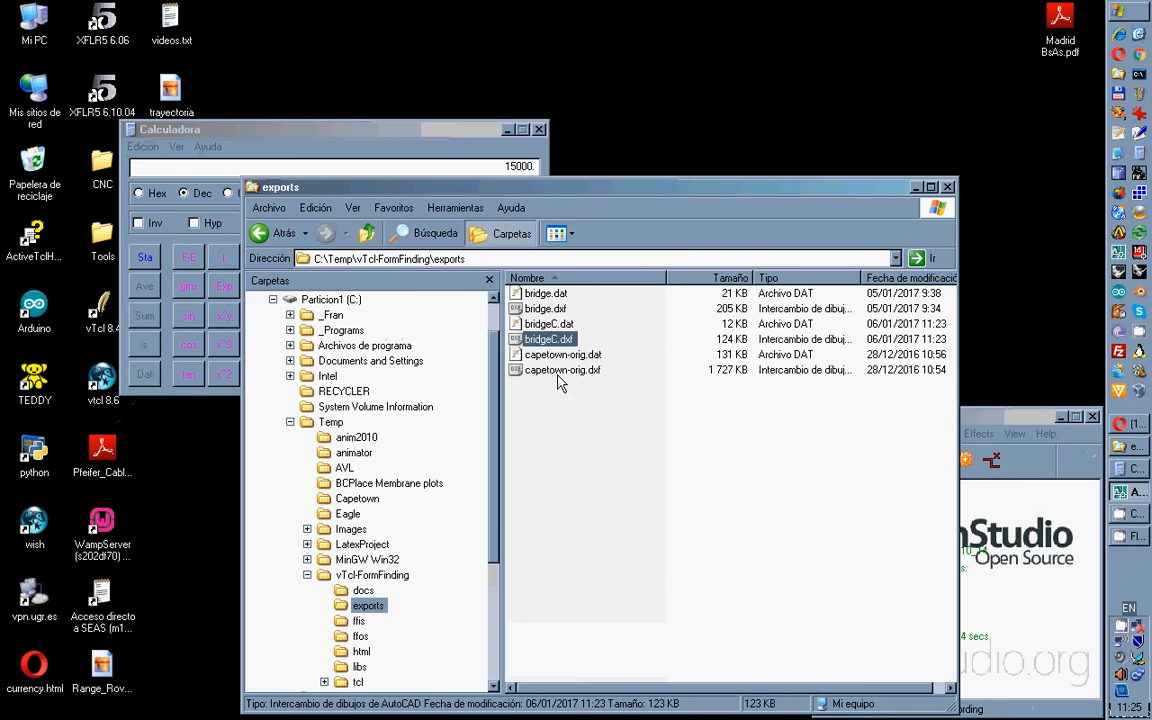
Open bridgeC.dat with SOFiSTiK 2014 - Text Editor via Abrir con.
right_click(553, 328)
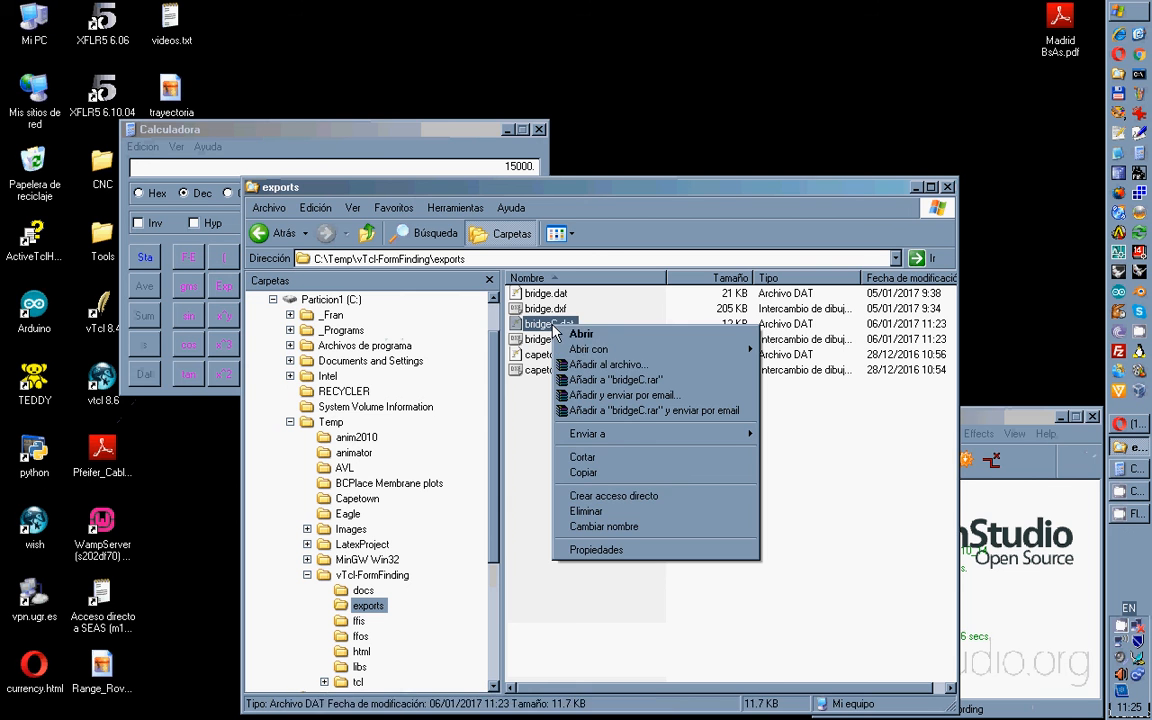
mouse_move(712, 350)
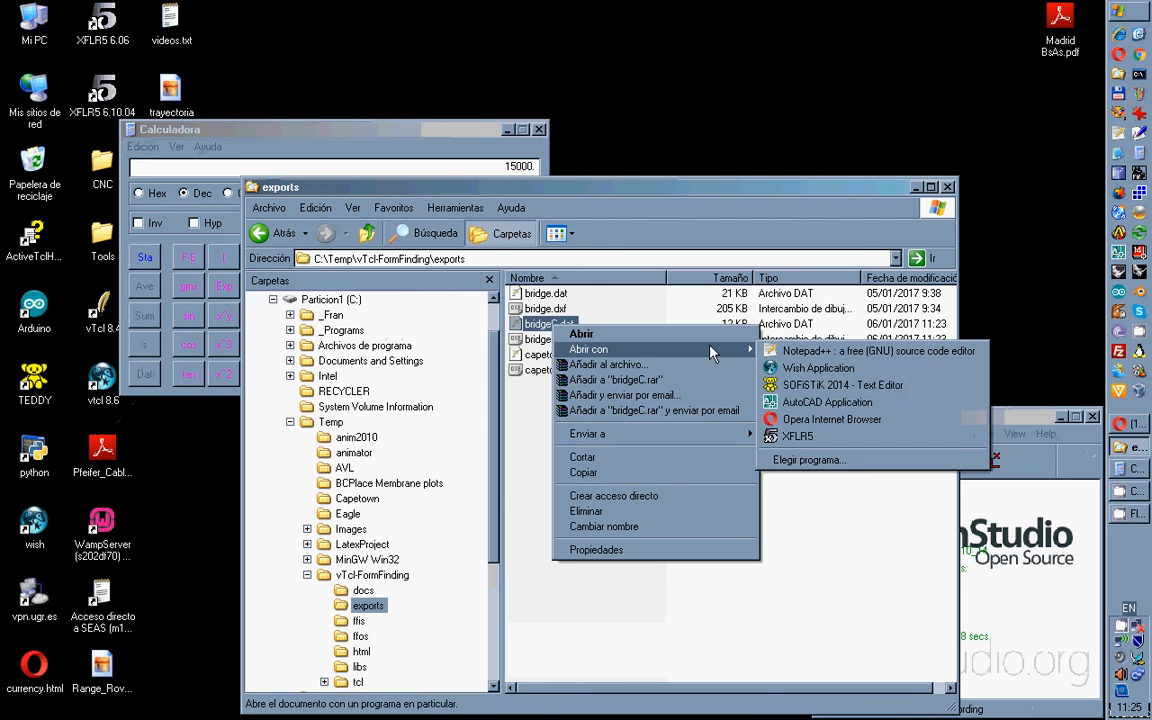
left_click(770, 385)
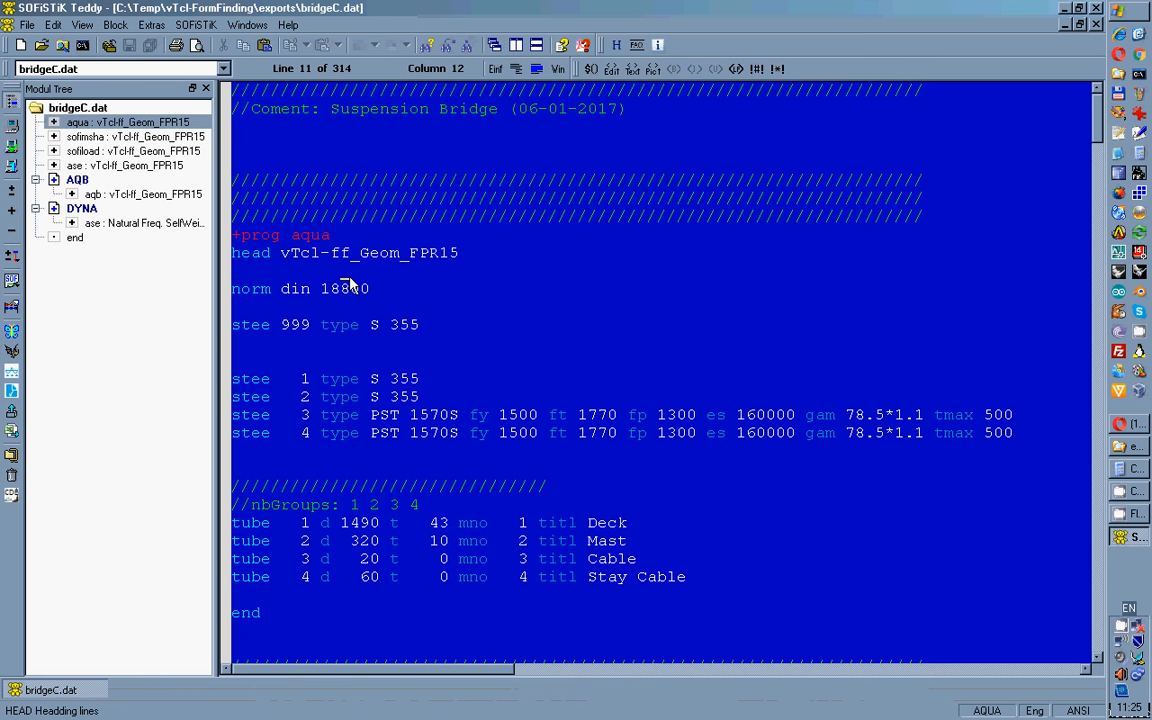
Run the bridgeC.dat calculation, dismiss its AQUA error 12110, and list the output files.
left_click(16, 164)
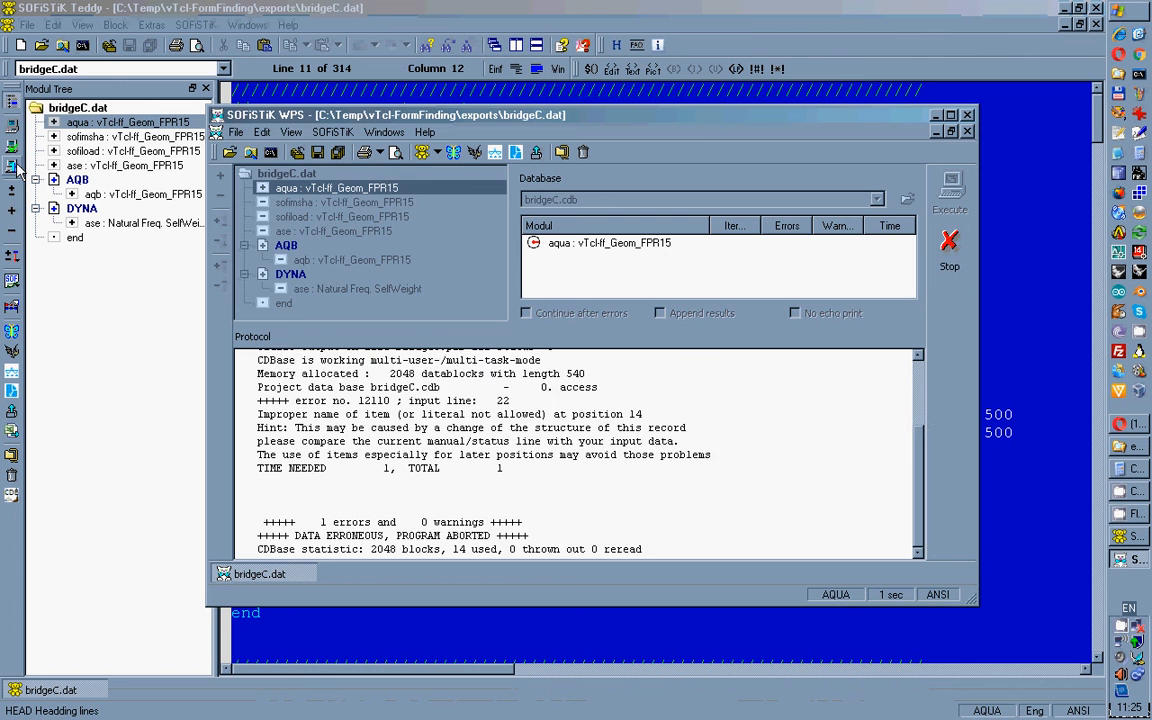
left_click(590, 381)
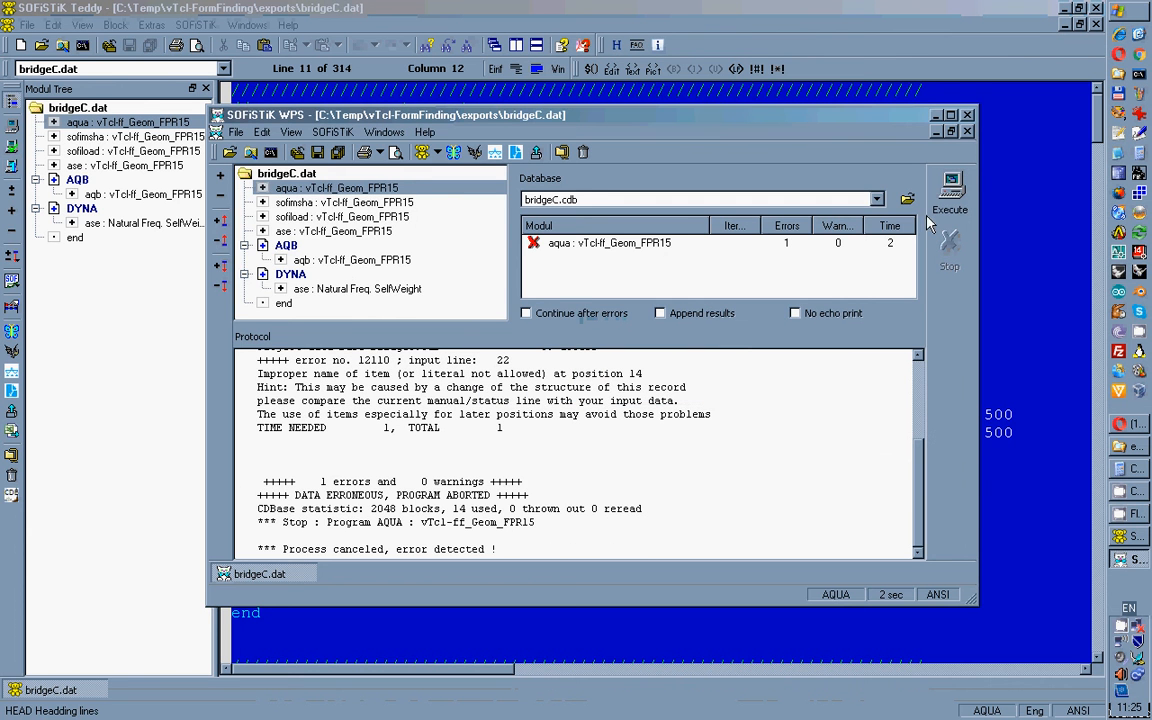
left_click(968, 115)
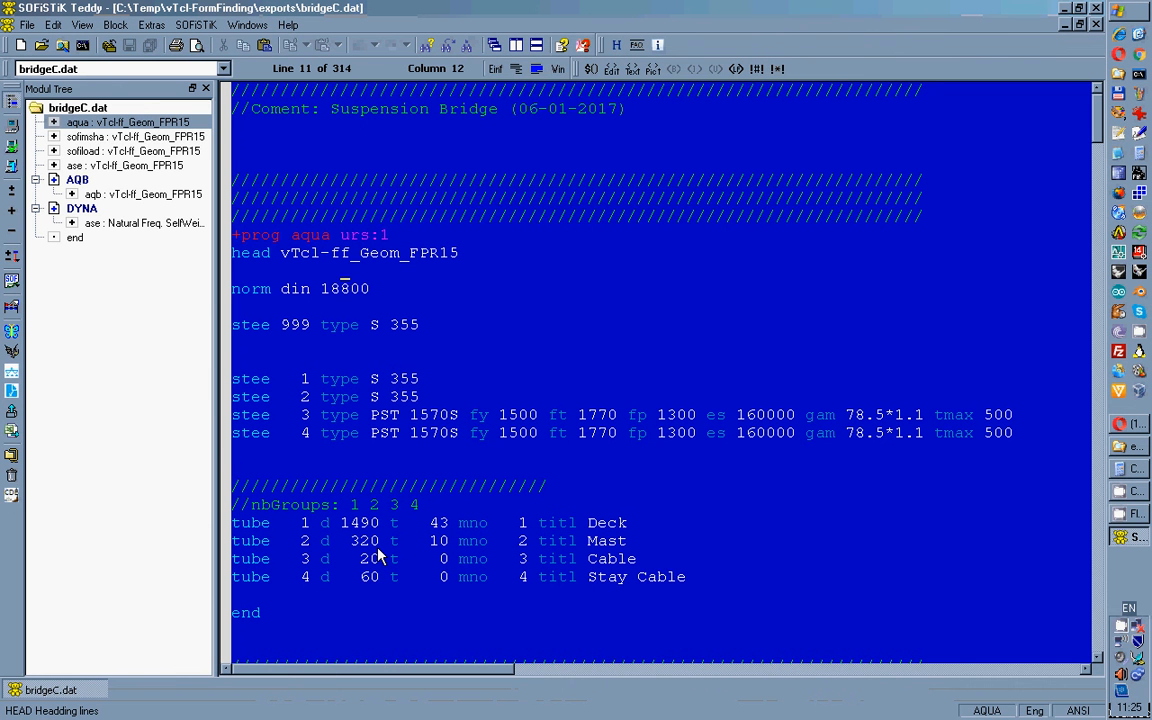
left_click(12, 284)
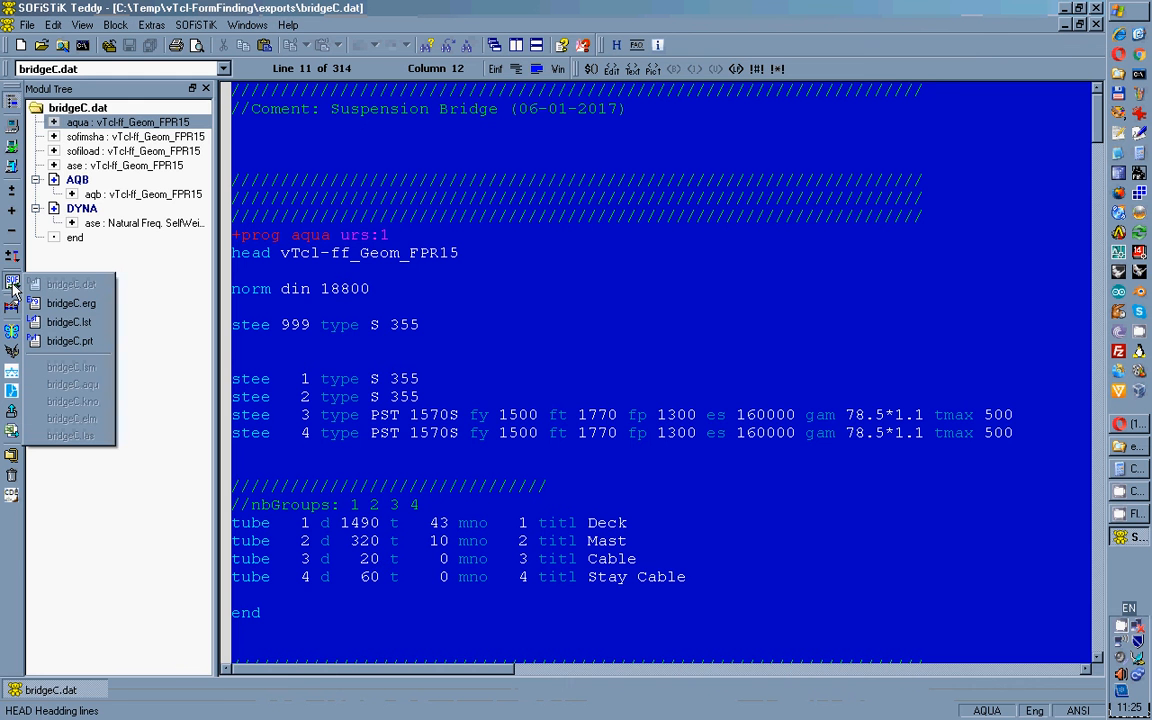
View the bridgeC.prt error protocol, then close it to return to bridgeC.dat.
left_click(70, 341)
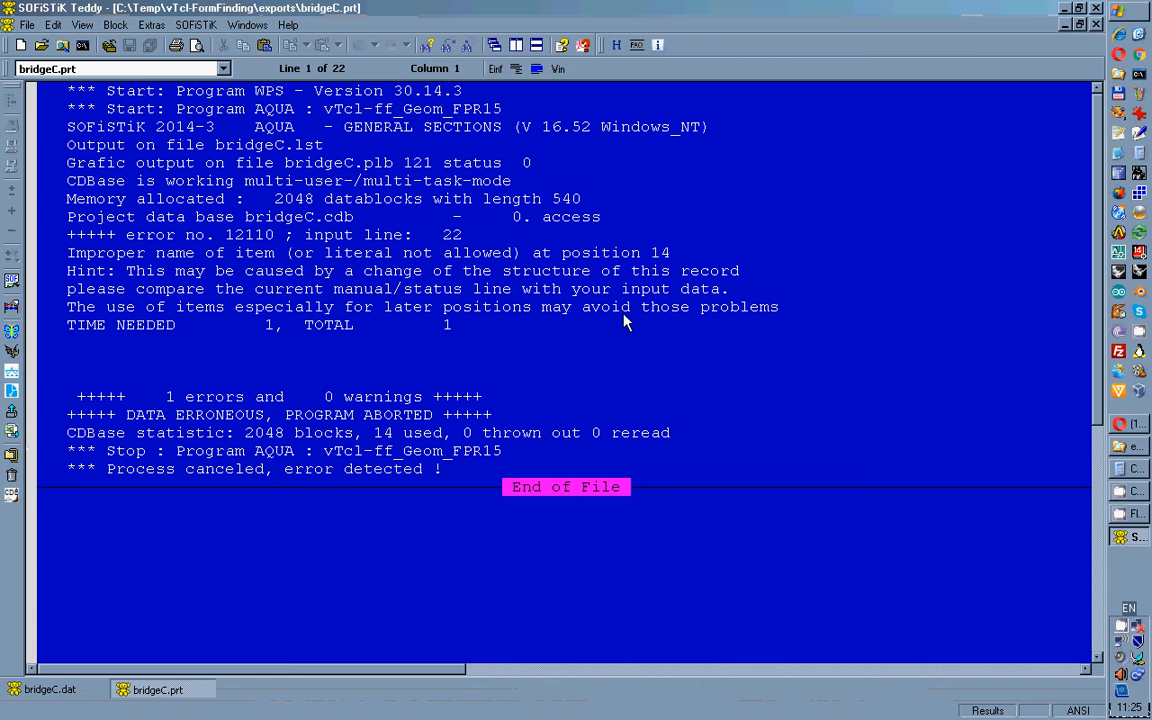
left_click(1096, 24)
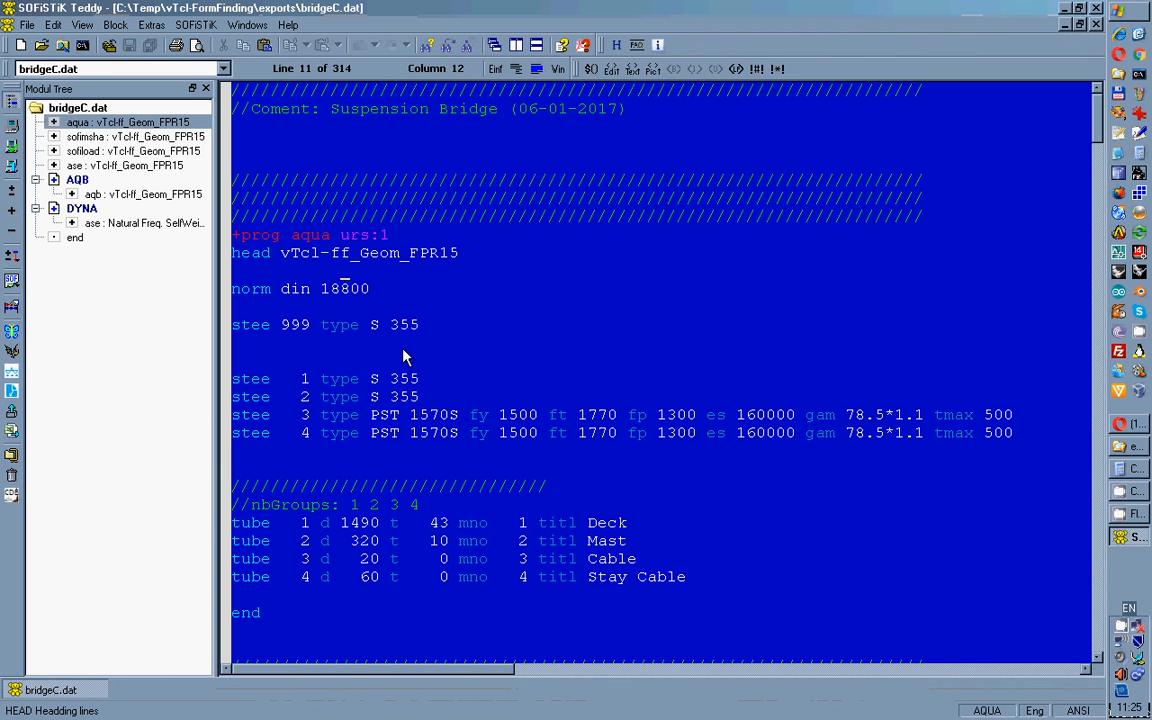
Change the Deck tube to diameter 100 and thickness 0, then rerun AQUA and dismiss the error.
left_click(364, 530)
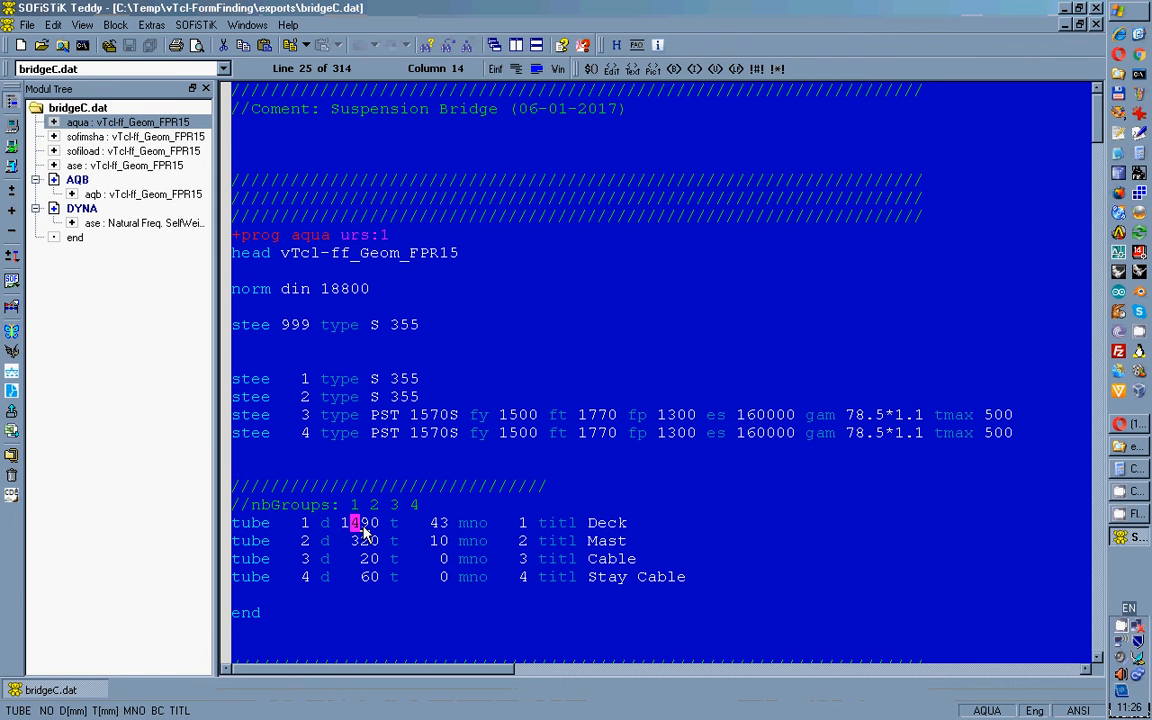
left_click_drag(364, 530, 371, 530)
type("0")
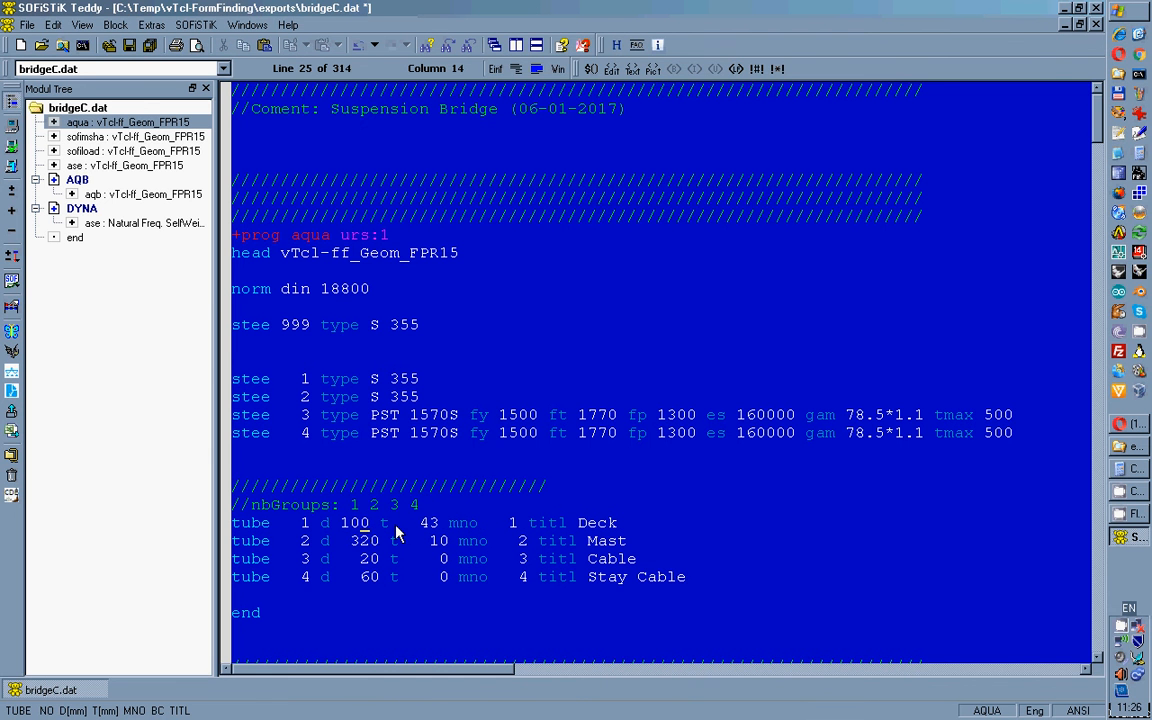
double_click(428, 522)
type("0")
left_click(346, 527)
key("BackSpace")
left_click(12, 167)
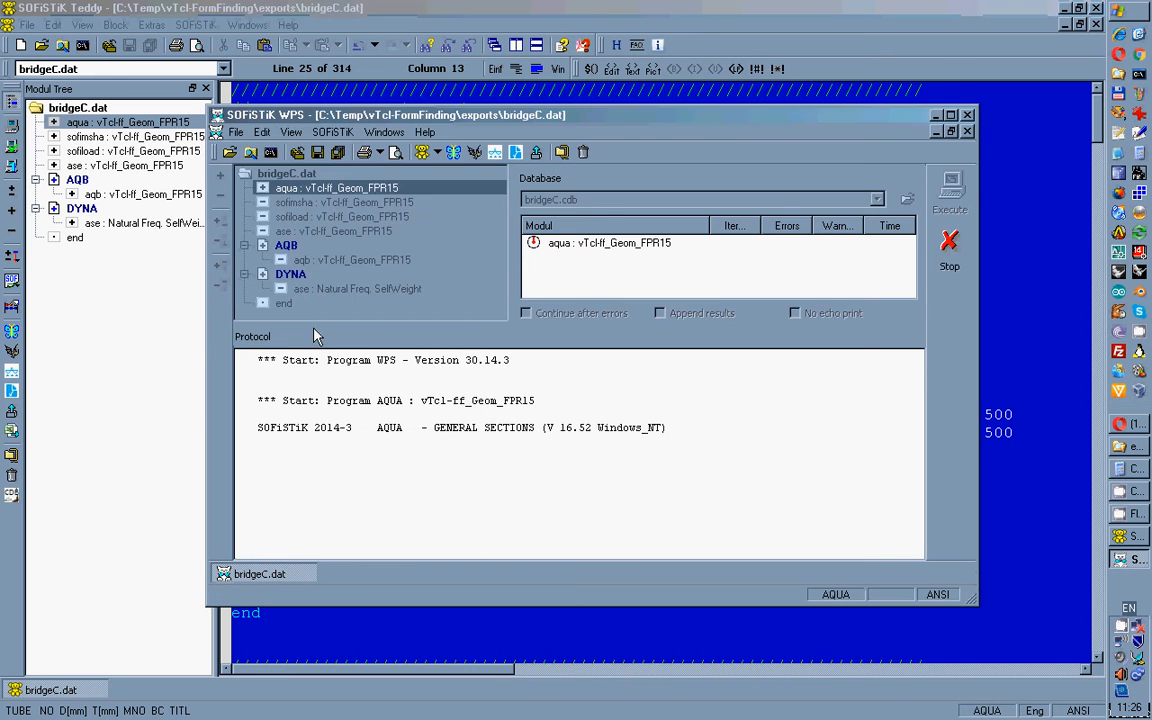
left_click(592, 381)
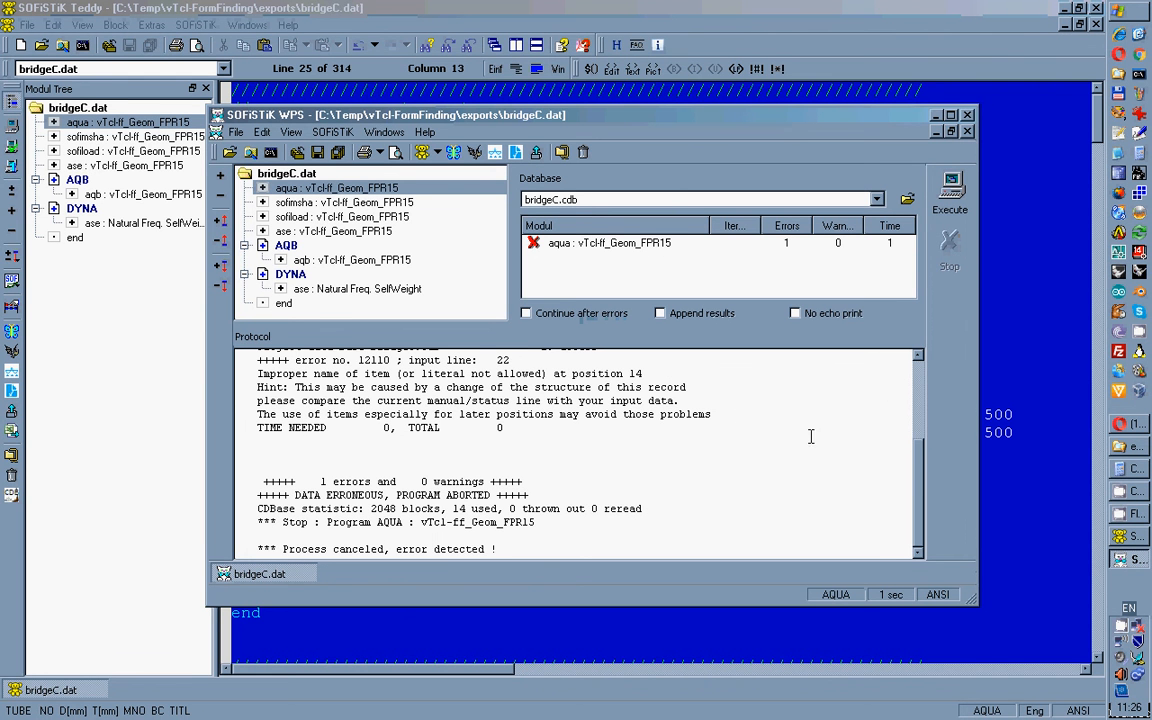
left_click(967, 116)
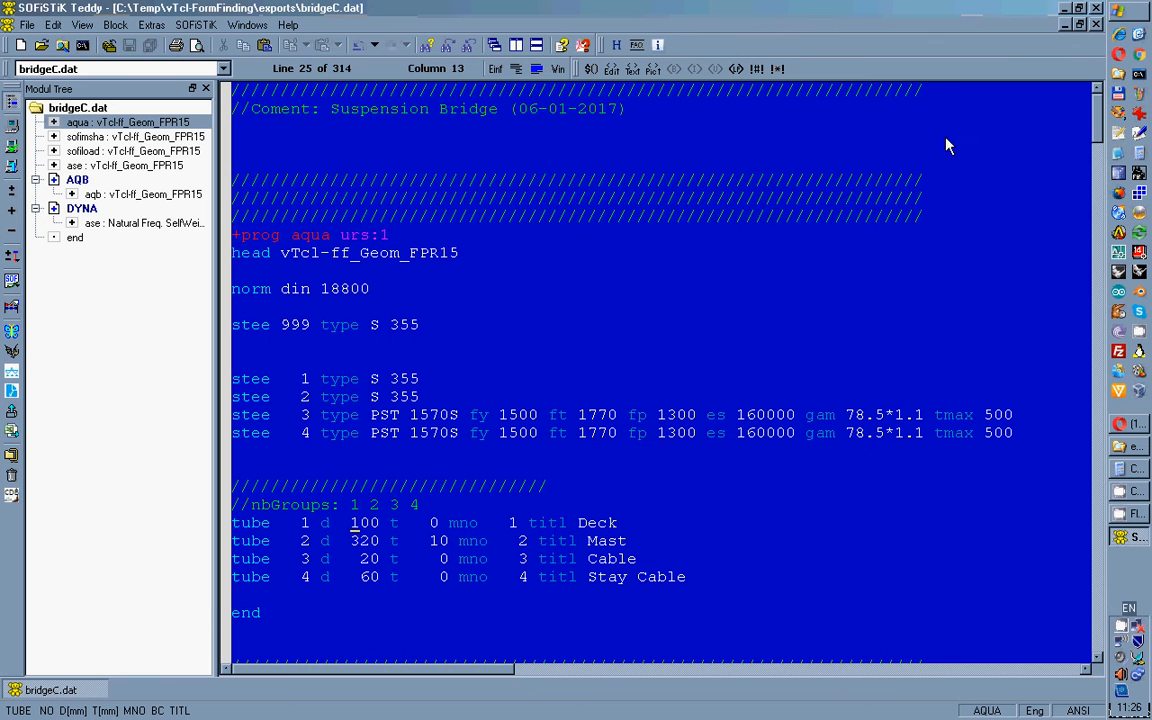
Put quotes around the Stay Cable title of tube 4 and rerun the analysis.
left_click(591, 580)
type("\"")
key("Right")
key("Right")
key("Right")
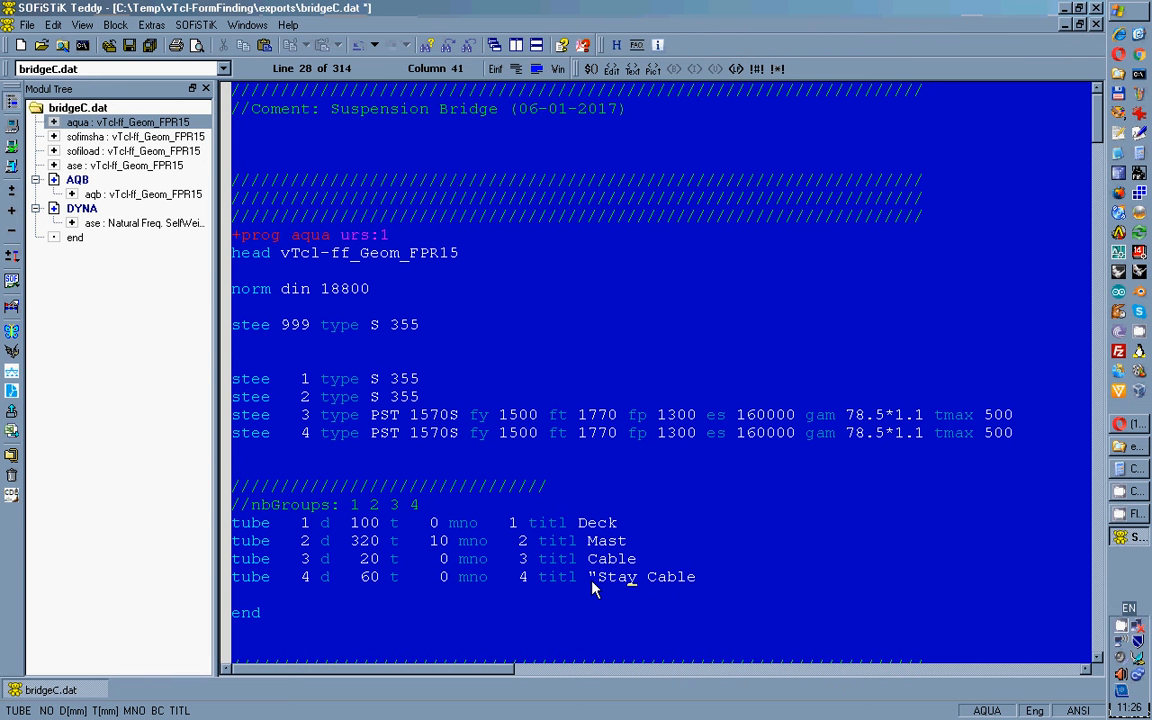
key("Right")
key("Right")
key("Right")
key("Right")
key("Right")
key("Right")
key("Right")
type("\"")
left_click(9, 167)
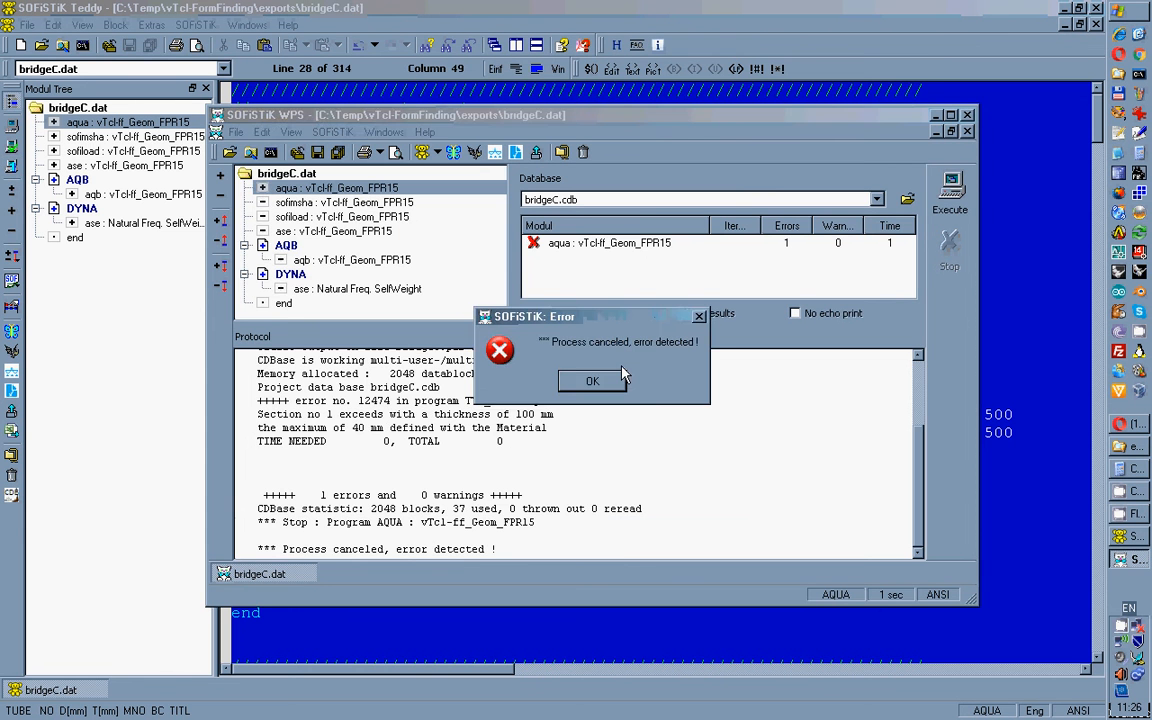
left_click(592, 381)
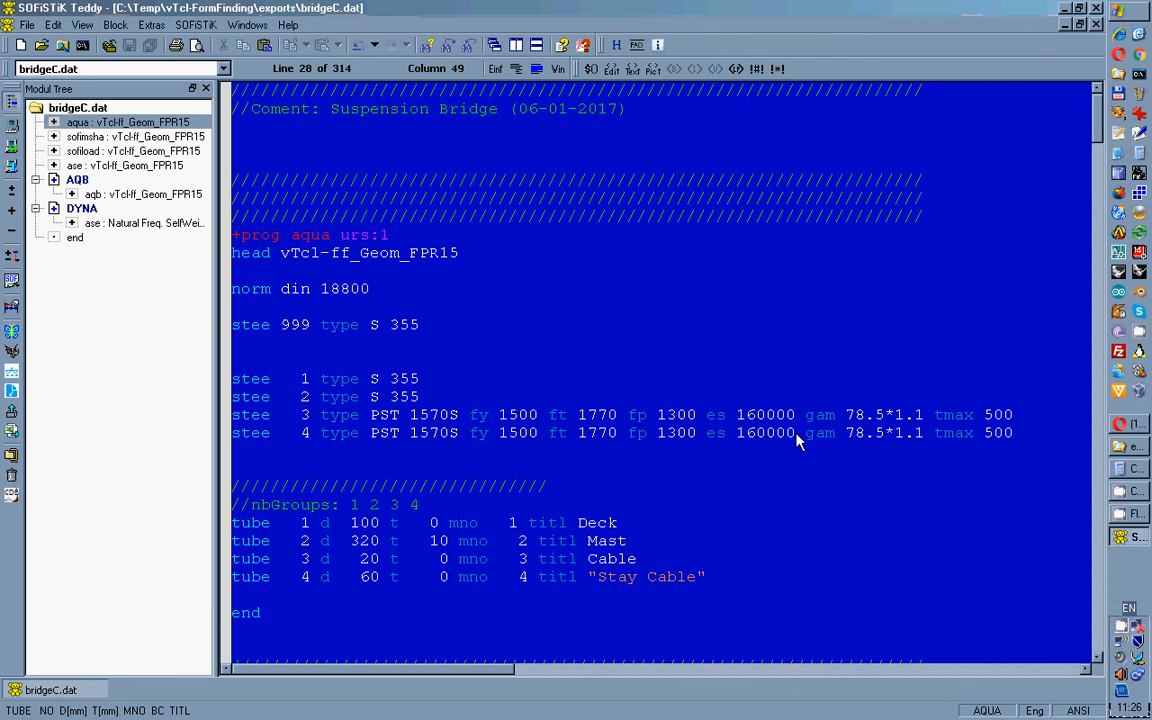
Shorten tube 4's title to Stay and rerun AQUA, which reports error 12474.
left_click(592, 587)
key("BackSpace")
key("Right")
key("Right")
key("Delete")
key("Delete")
key("Delete")
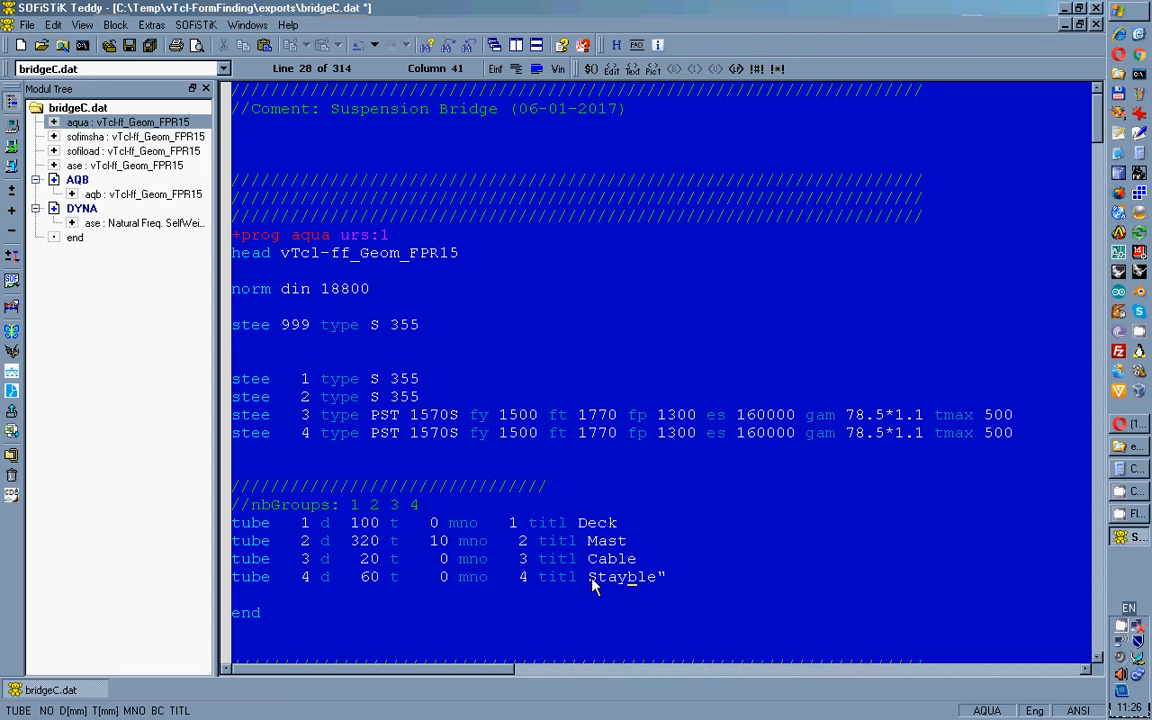
key("Delete")
key("Delete")
key("Delete")
key("Delete")
left_click(11, 168)
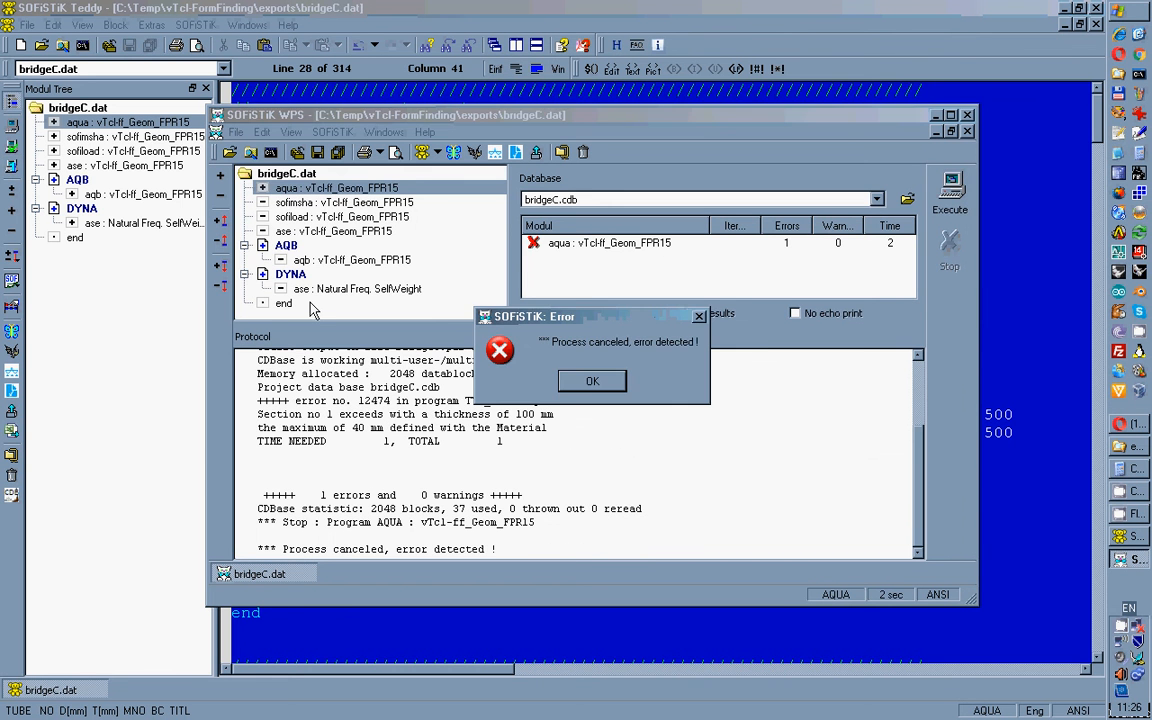
left_click(589, 384)
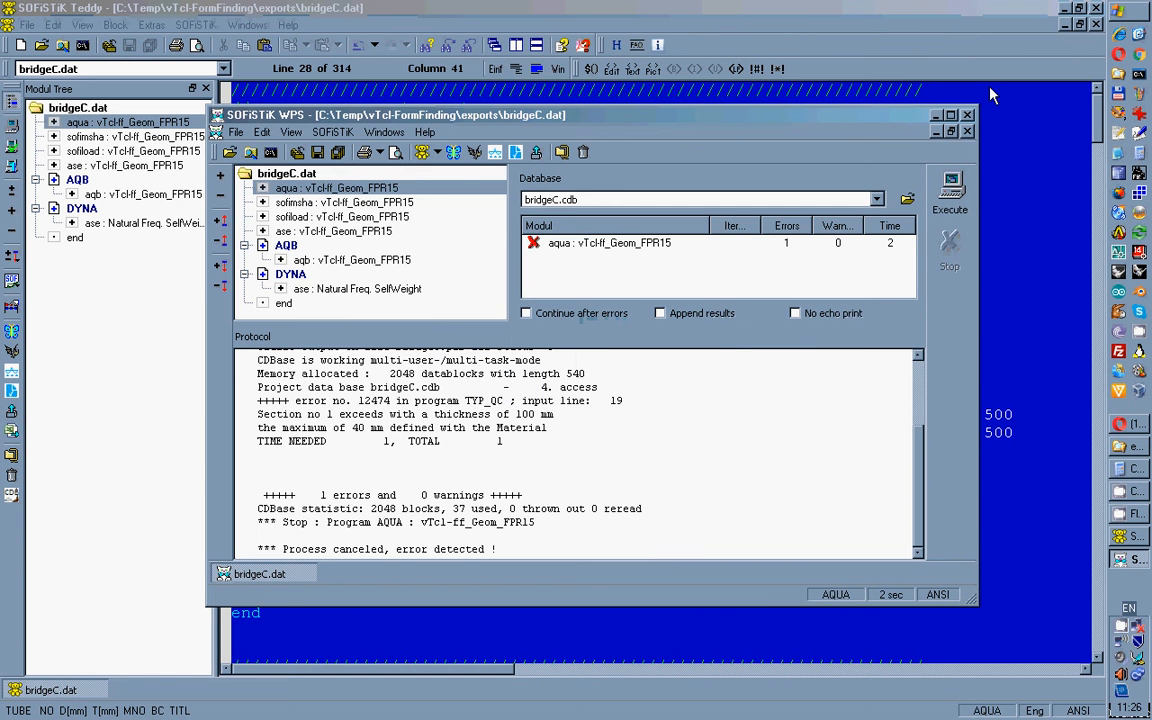
left_click(967, 115)
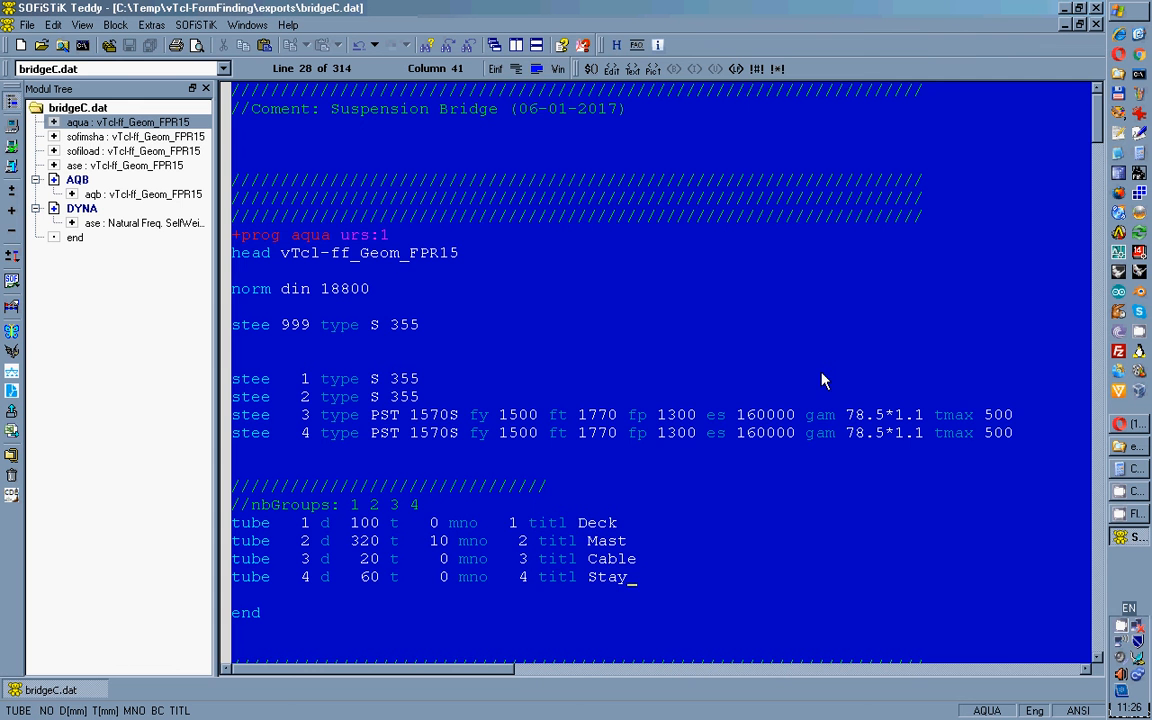
left_click_drag(1100, 133, 1093, 184)
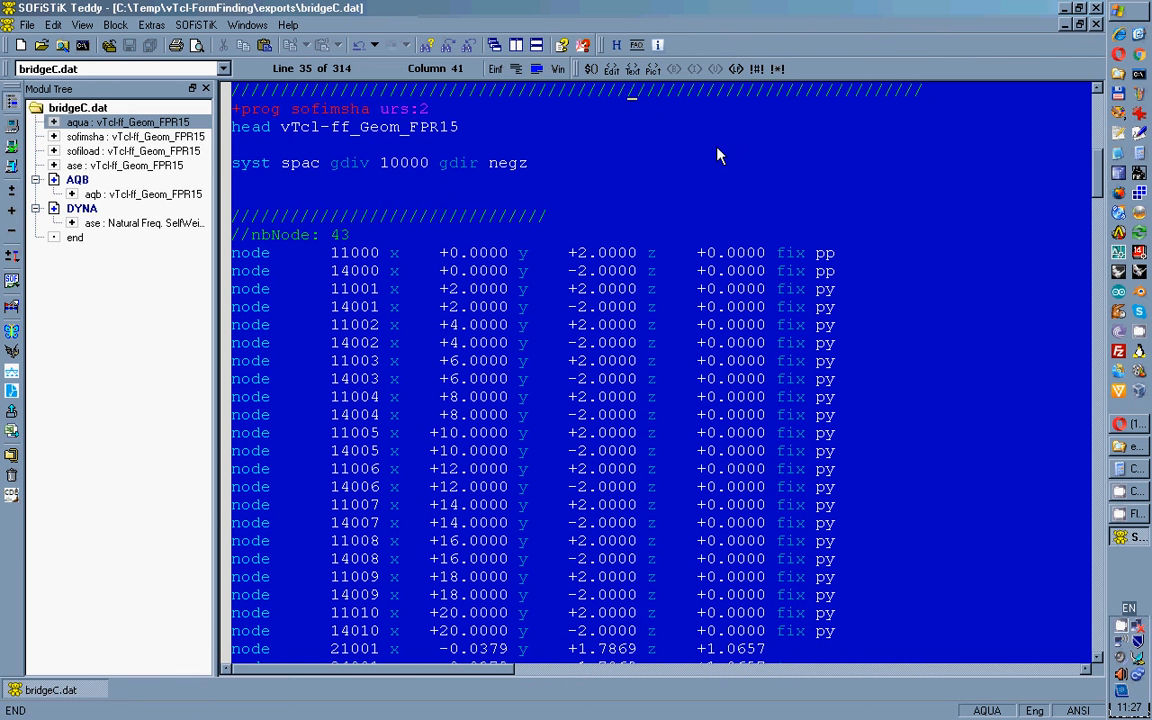
From the sofimsha section, show bridgeC.cdb's mast, deck and stay cables in SOFiSTiK Animator.
left_click(242, 181)
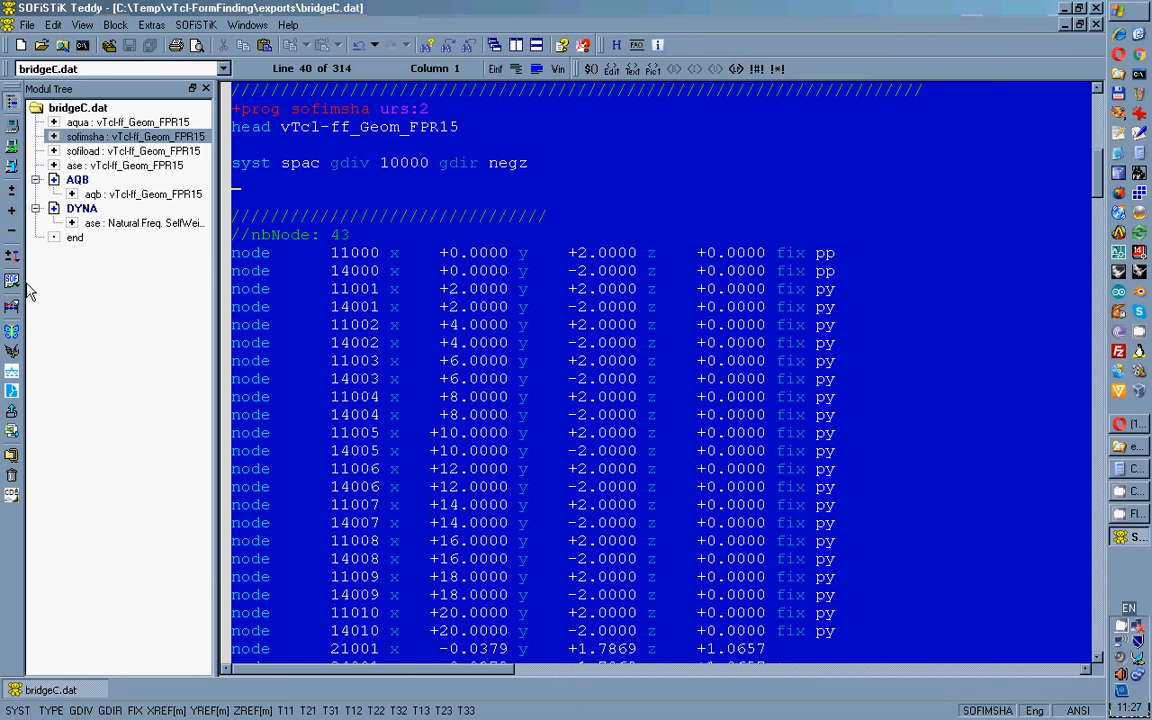
left_click(12, 332)
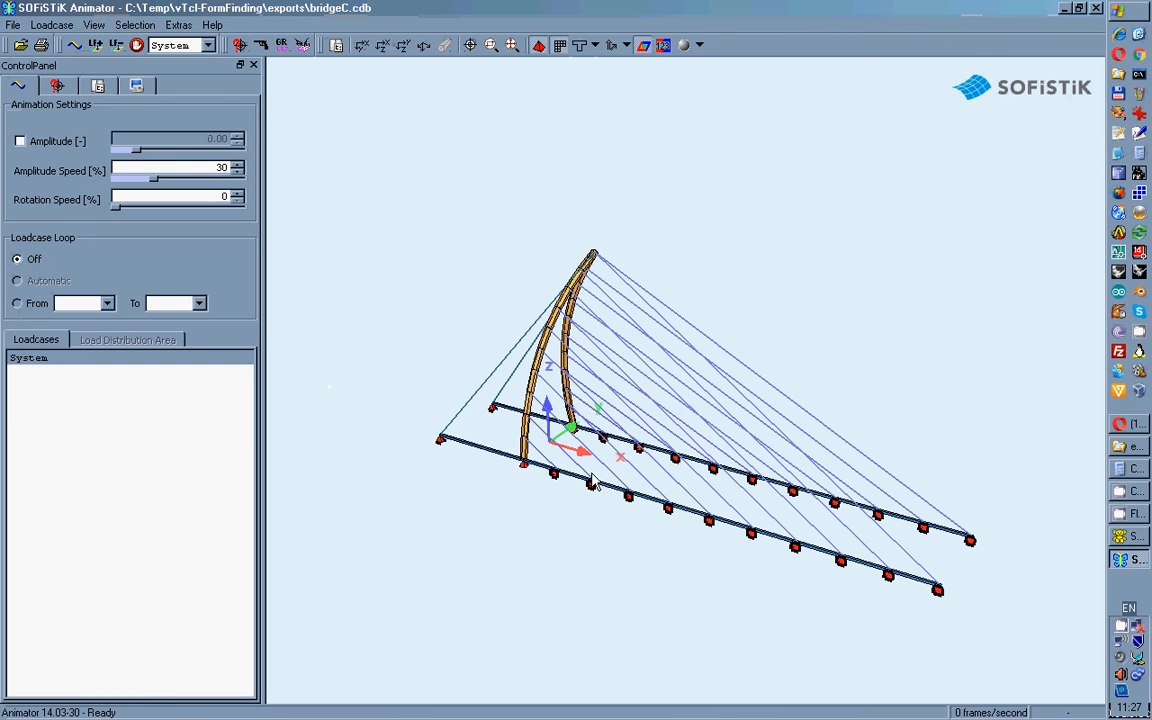
Orbit the footbridge to view its opposite side and along the deck, then close Animator.
left_click_drag(592, 482, 437, 471)
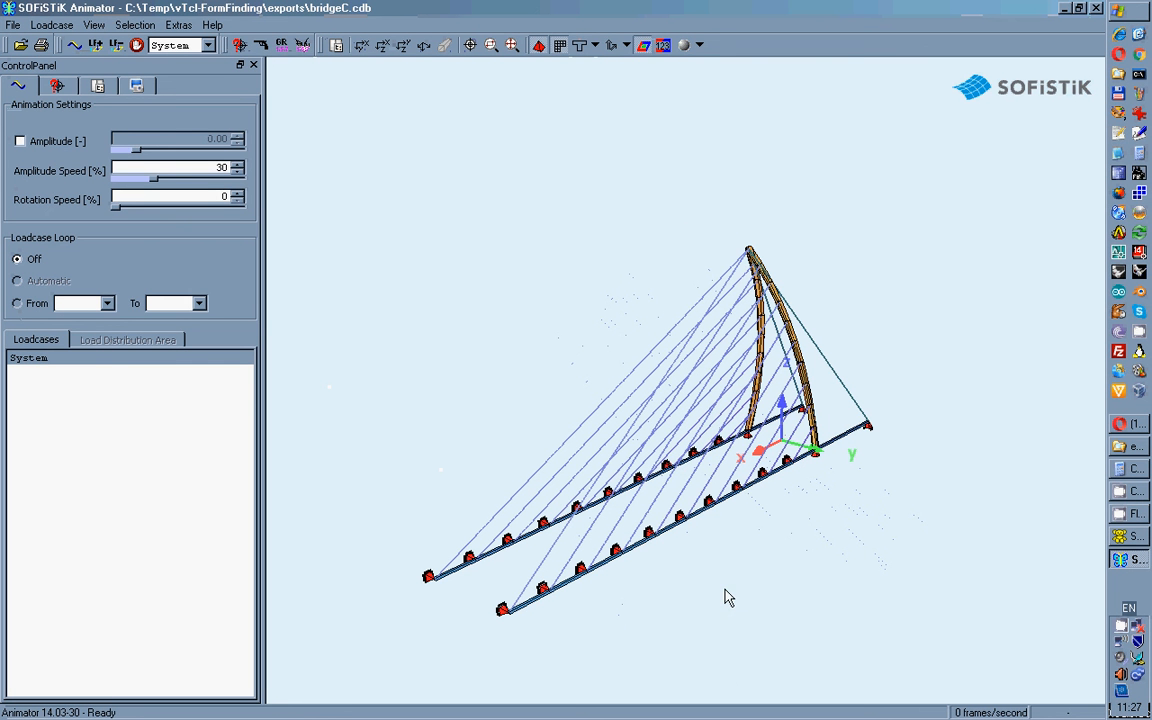
left_click_drag(728, 597, 683, 585)
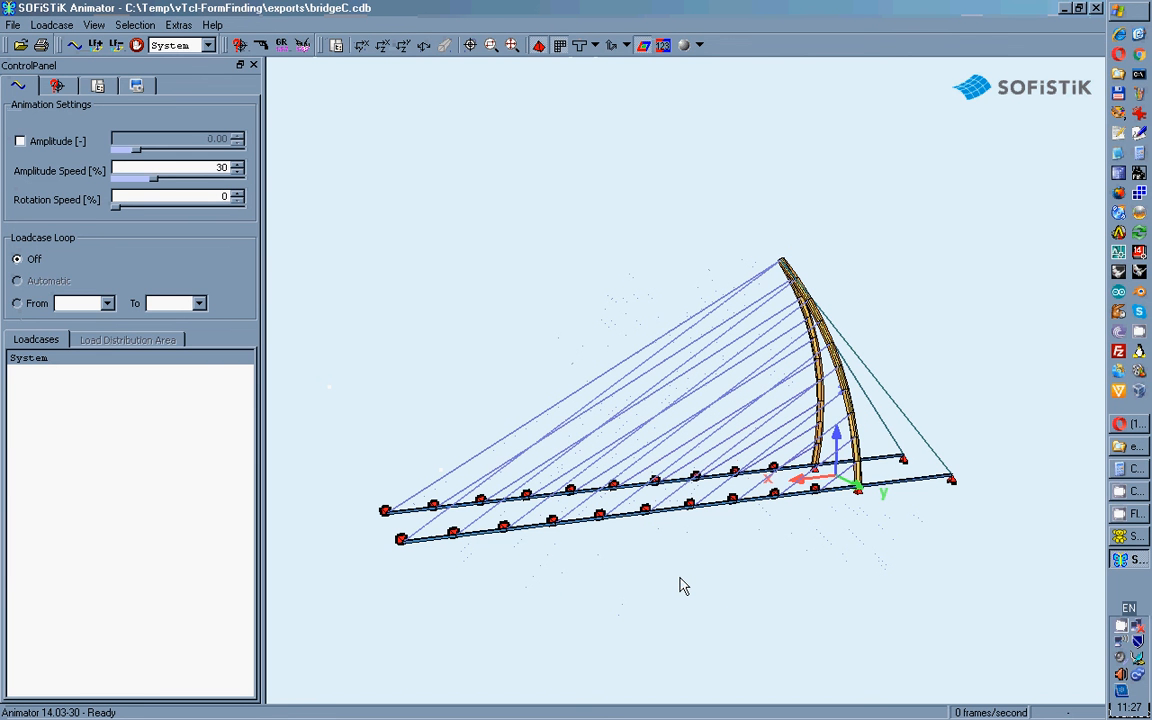
left_click_drag(683, 585, 830, 610)
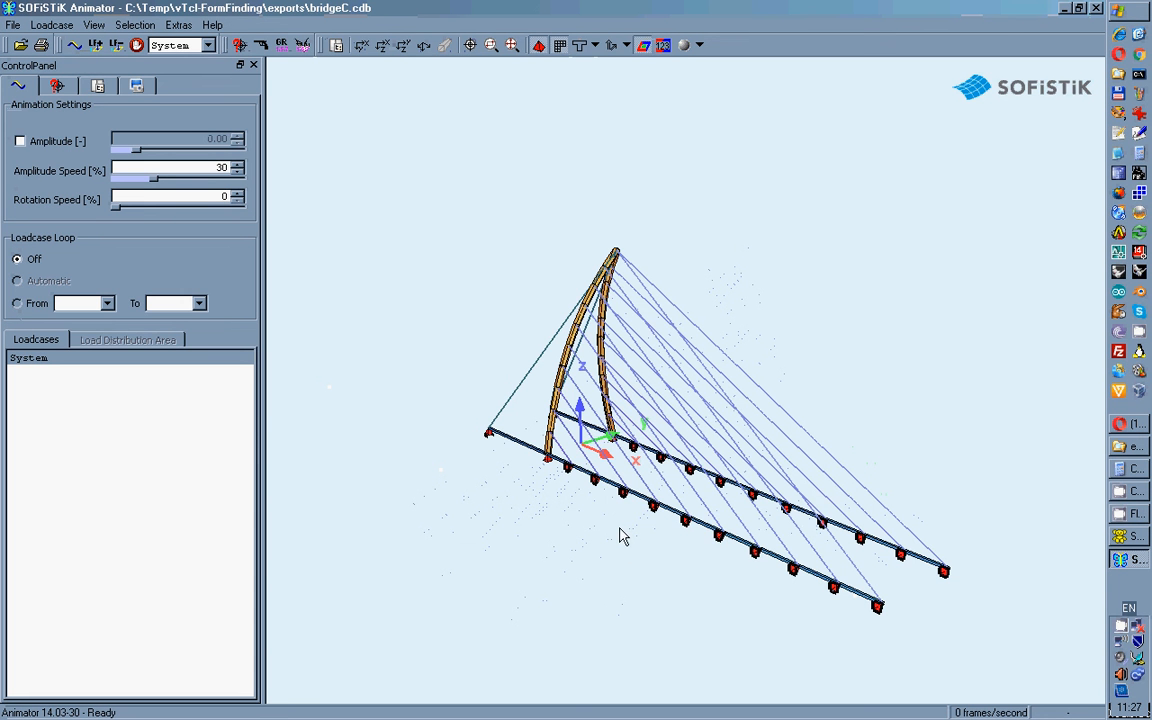
left_click_drag(617, 535, 806, 311)
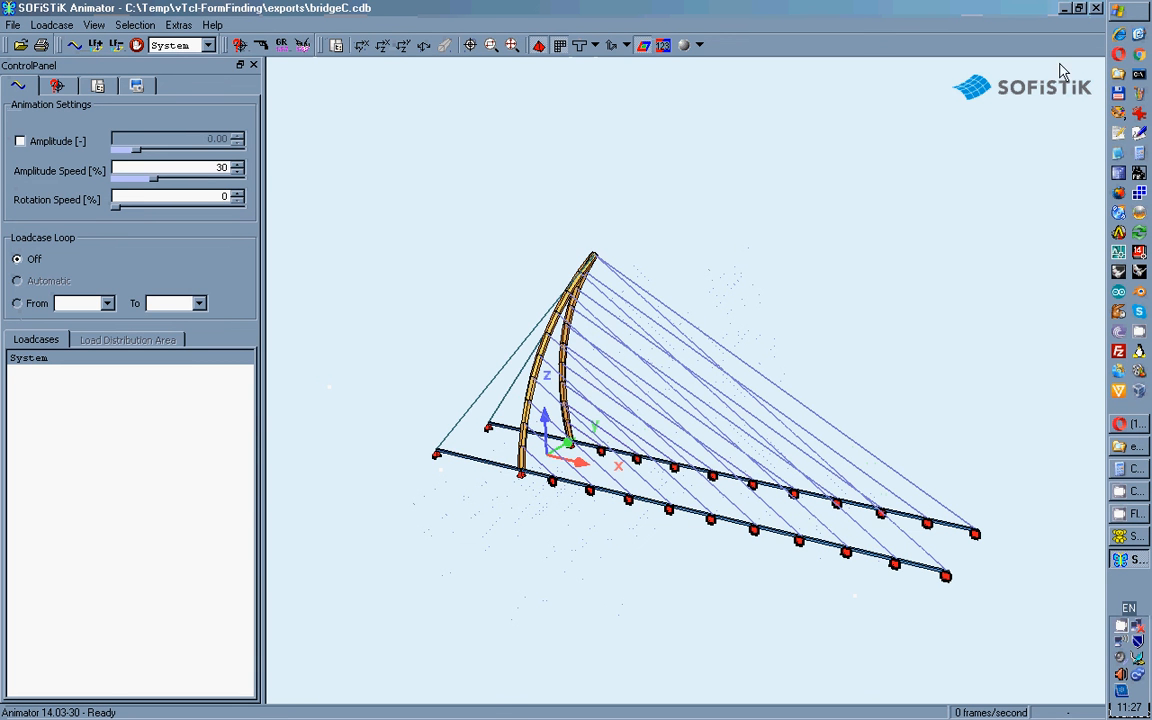
left_click(1097, 9)
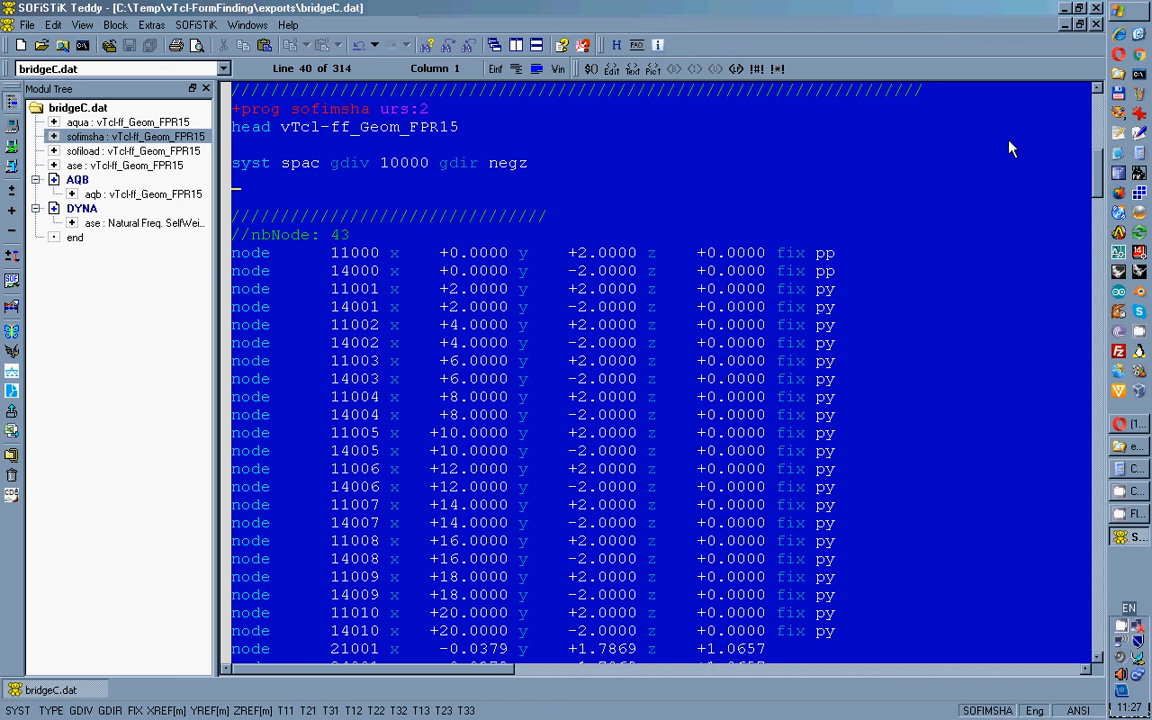
left_click_drag(1099, 170, 1100, 372)
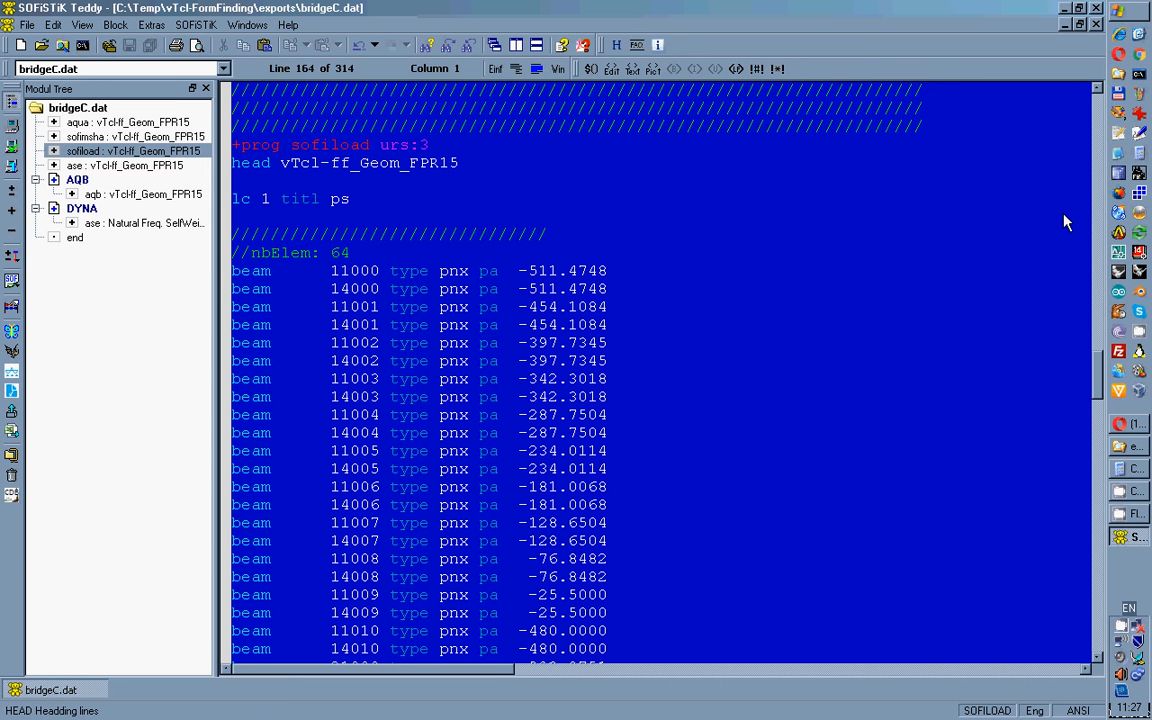
left_click(1127, 512)
left_click(1127, 495)
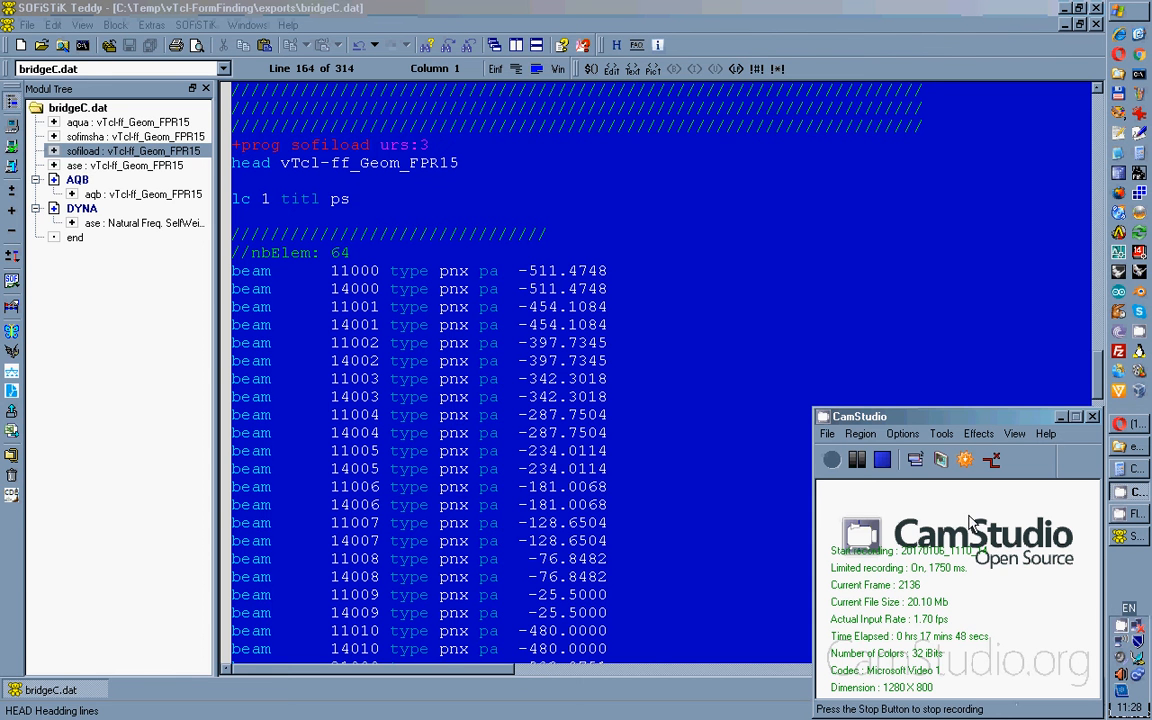